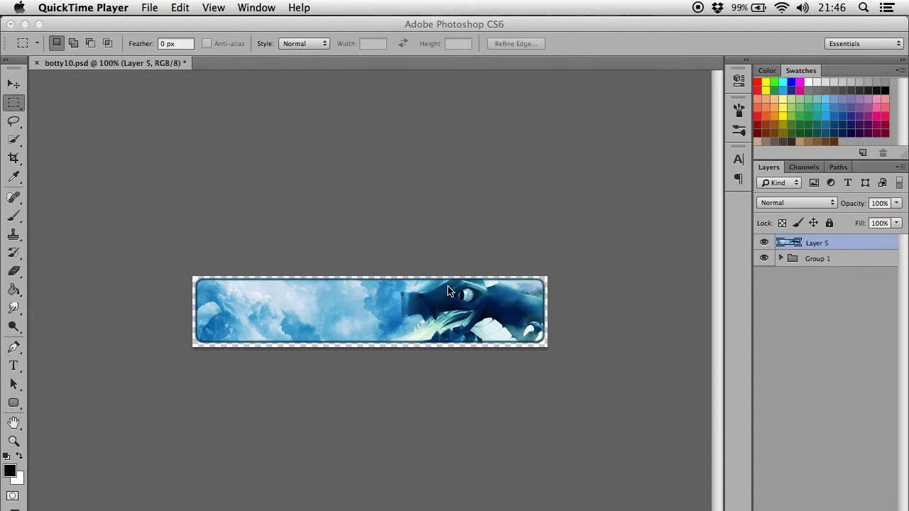
# Step: Add a horizontal text layer reading "Dragon" over the clouds beside the dragon's head
pyautogui.click(365, 191)
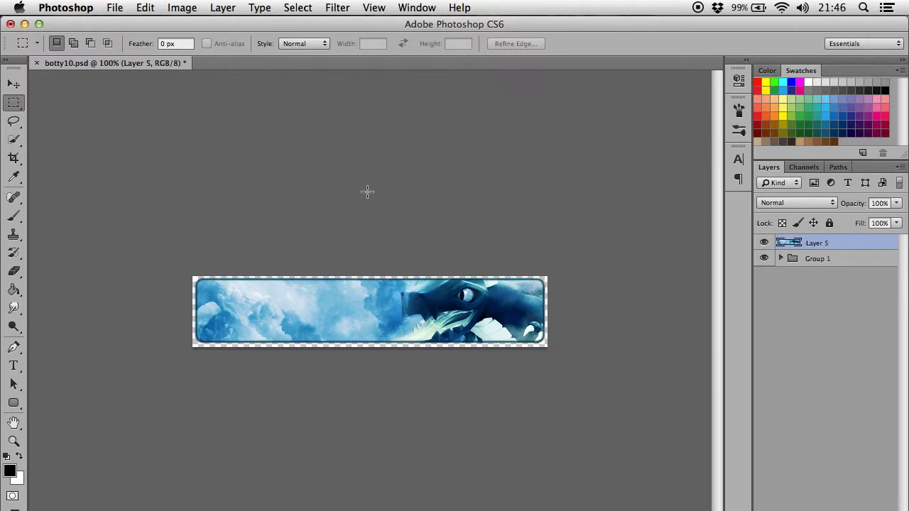
pyautogui.press('t')
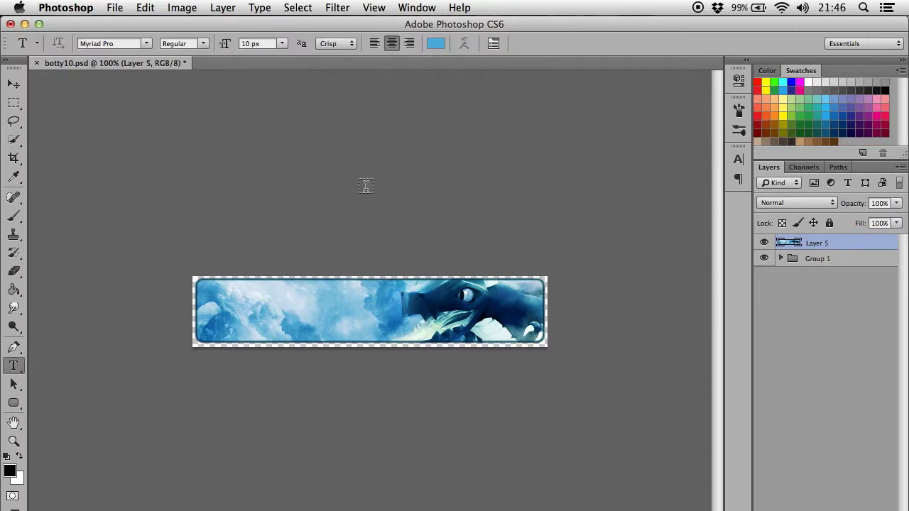
pyautogui.click(299, 309)
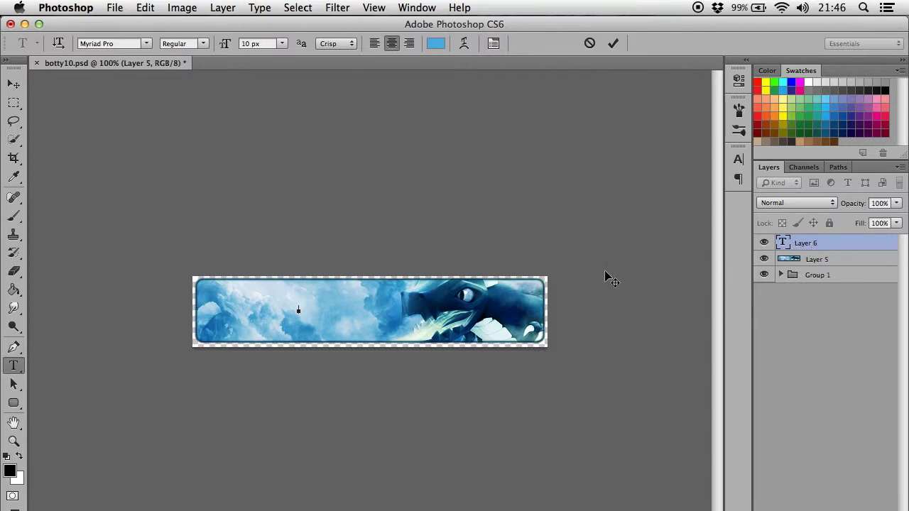
pyautogui.write('Botty')
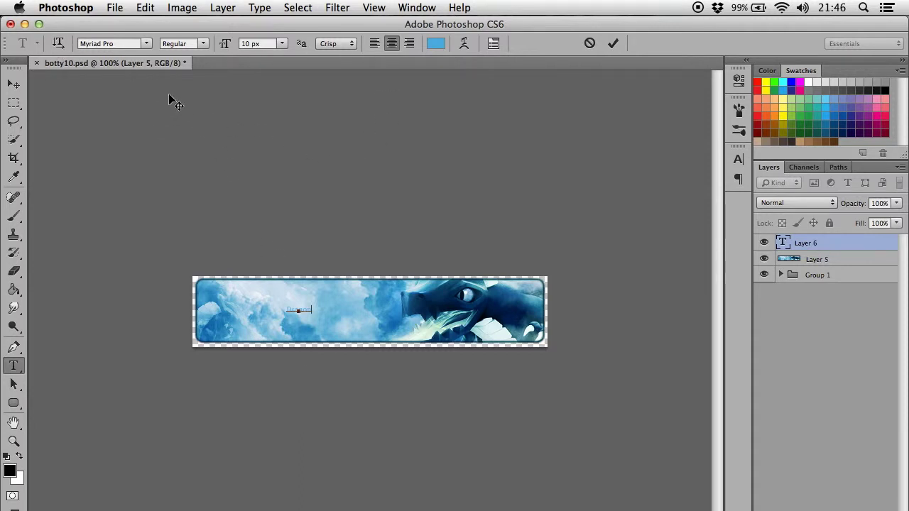
# Step: Keep the Regular font style and try to set the text's font size to 30 px
pyautogui.click(202, 44)
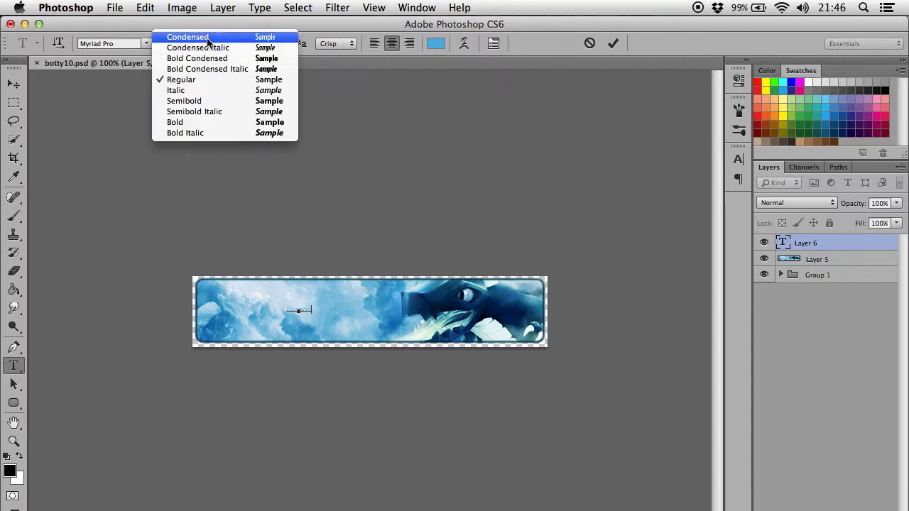
pyautogui.click(205, 80)
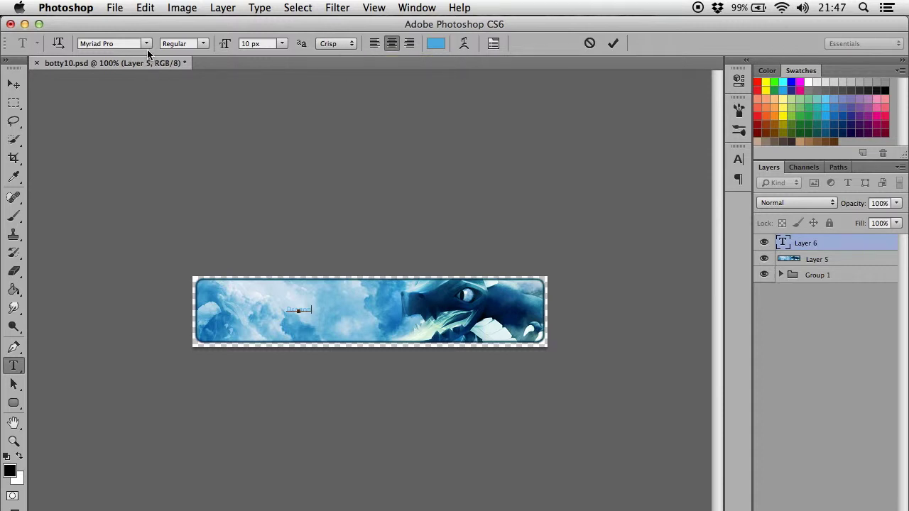
pyautogui.click(281, 44)
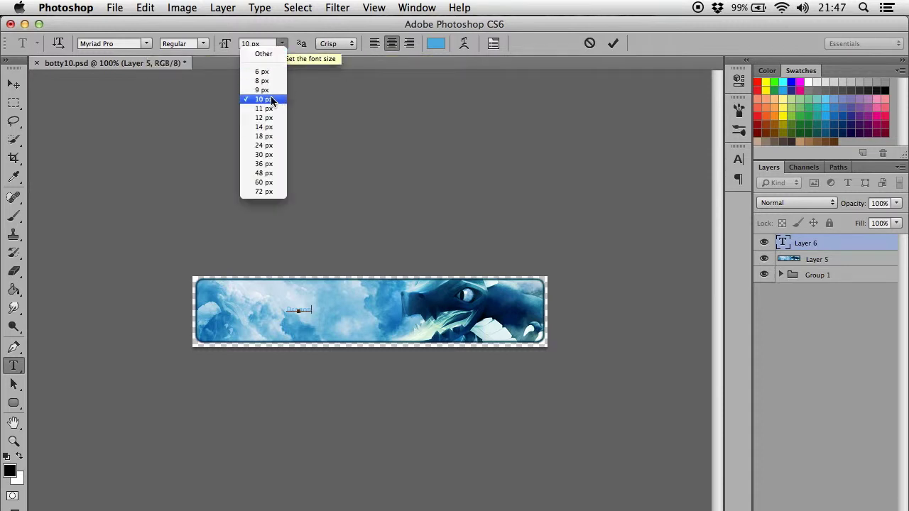
pyautogui.click(273, 156)
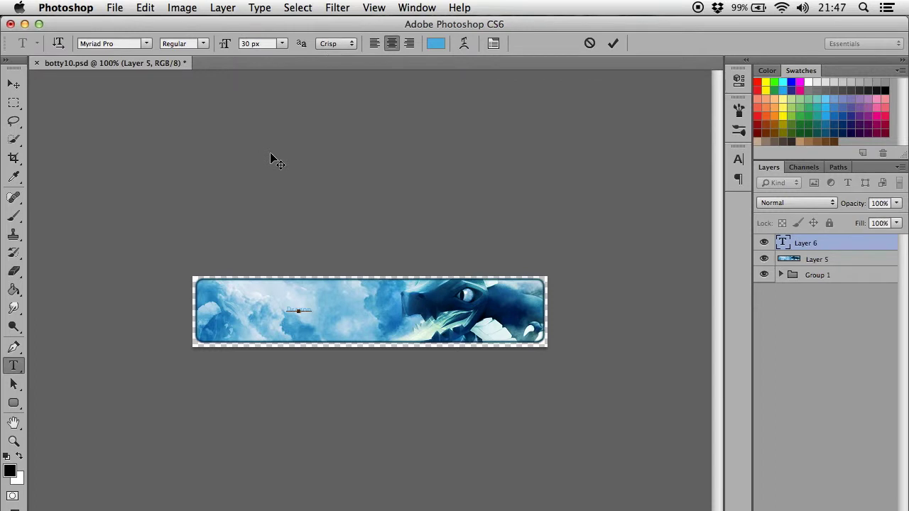
# Step: Enlarge the whole word "Dragon" to a font size of 68 px
pyautogui.doubleClick(302, 308)
pyautogui.click(282, 43)
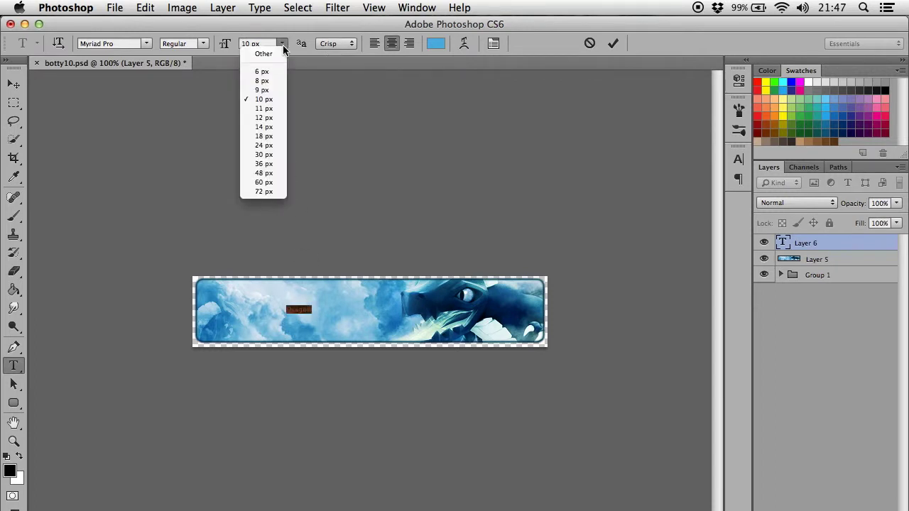
pyautogui.click(262, 142)
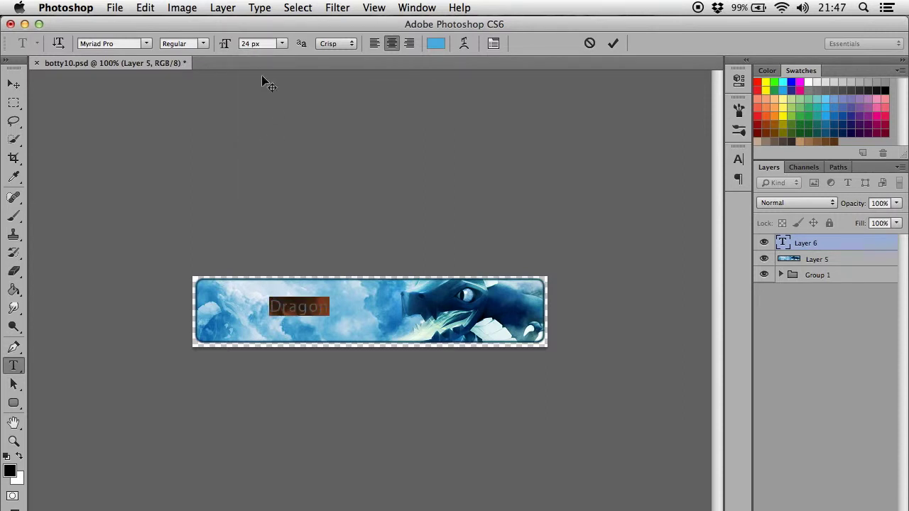
pyautogui.click(263, 44)
pyautogui.press('Up')
pyautogui.press('Up')
pyautogui.press('Up')
pyautogui.press('Up')
pyautogui.press('Up')
pyautogui.press('Up')
pyautogui.press('Up')
pyautogui.press('Up')
pyautogui.press('Up')
pyautogui.press('Up')
pyautogui.press('Up')
pyautogui.press('Up')
pyautogui.press('Up')
pyautogui.press('Up')
pyautogui.press('Up')
pyautogui.press('Up')
pyautogui.press('Up')
pyautogui.press('Up')
pyautogui.press('Up')
pyautogui.press('Up')
pyautogui.press('Up')
pyautogui.press('Up')
pyautogui.press('Up')
pyautogui.press('Up')
pyautogui.press('Up')
pyautogui.press('Up')
pyautogui.press('Up')
pyautogui.press('Up')
pyautogui.press('Up')
pyautogui.press('Up')
pyautogui.press('Up')
pyautogui.press('Up')
pyautogui.press('Up')
pyautogui.press('Up')
pyautogui.press('Up')
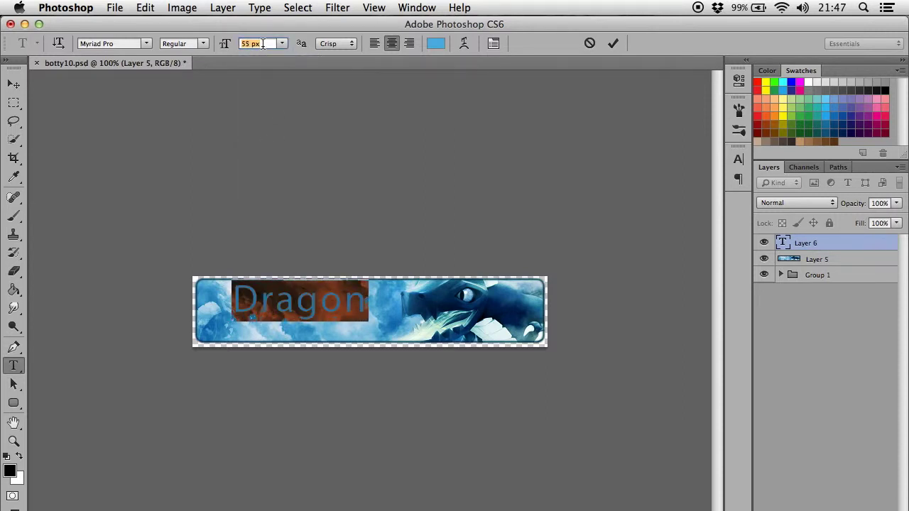
pyautogui.press('Up')
pyautogui.press('Up')
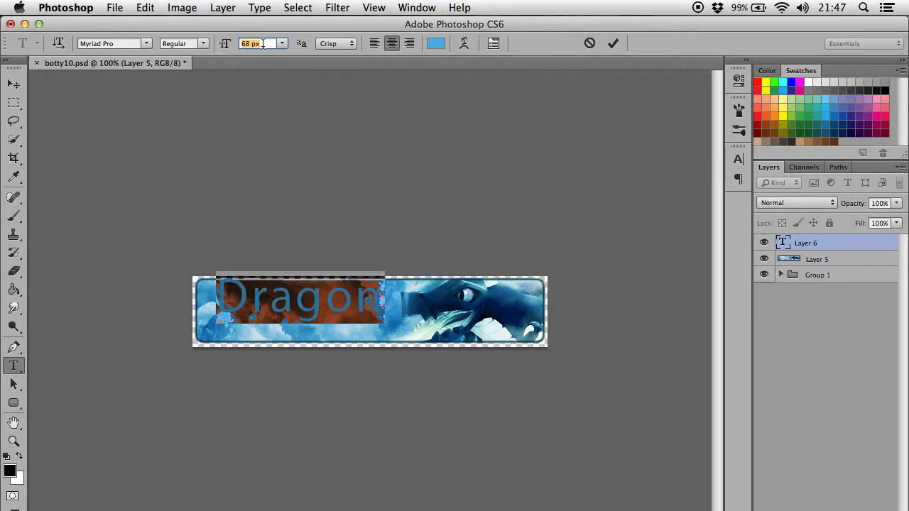
# Step: Shift the "Dragon" text slightly down so it sits inside the banner, and commit the text edit
pyautogui.click(324, 301)
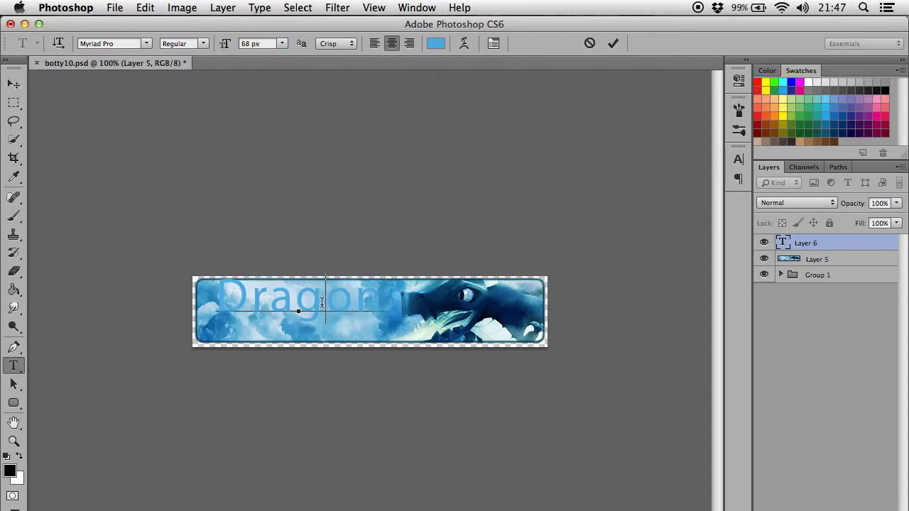
pyautogui.moveTo(380, 258); pyautogui.dragTo(386, 261)
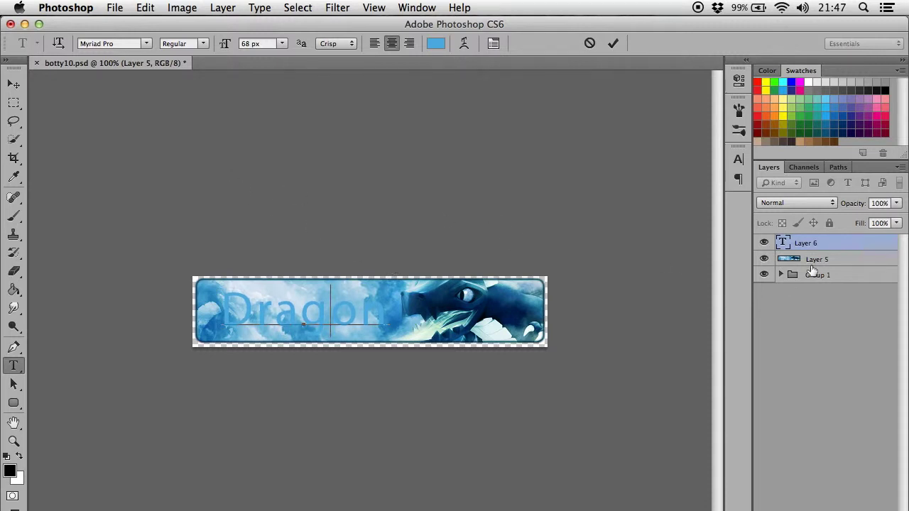
pyautogui.click(815, 248)
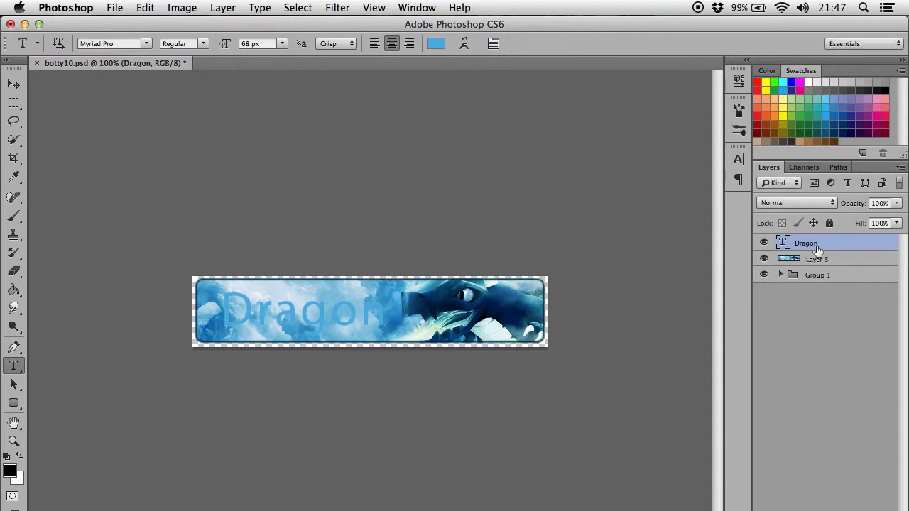
# Step: Recolor the whole "Dragon" text white and commit the edit
pyautogui.click(339, 314)
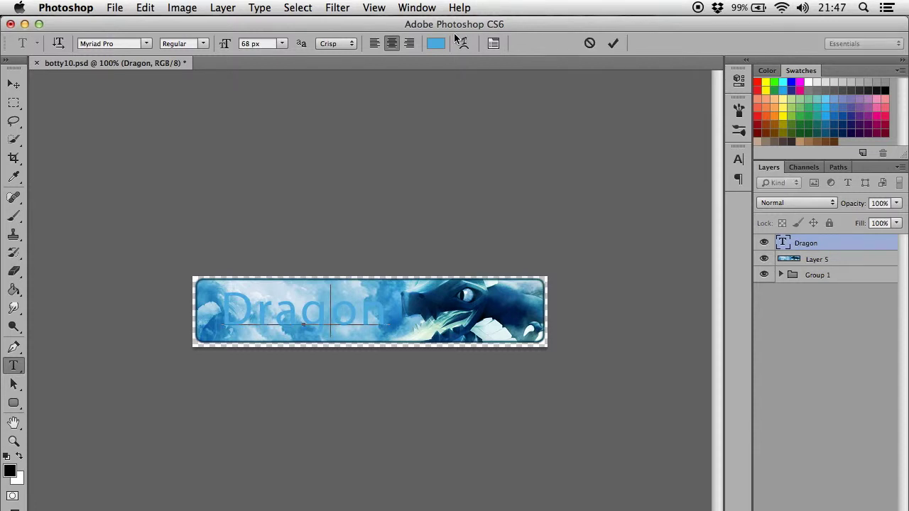
pyautogui.press('super+a')
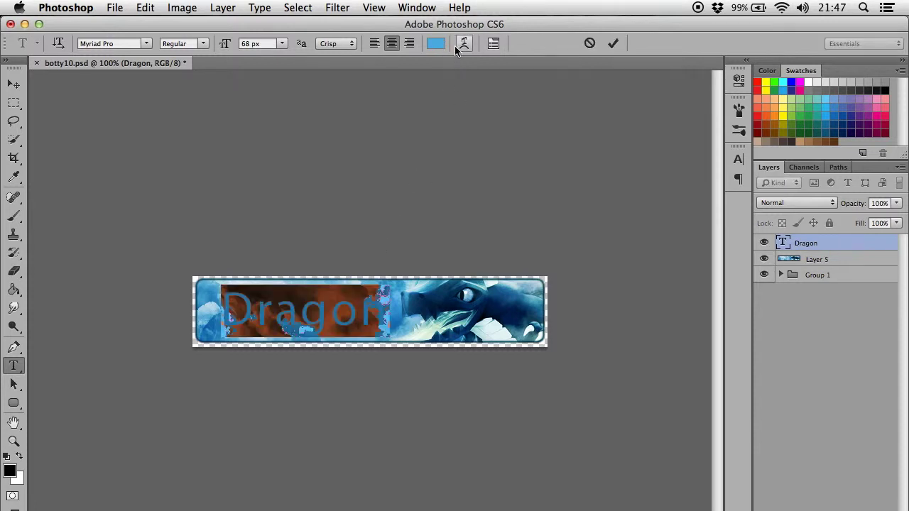
pyautogui.click(822, 103)
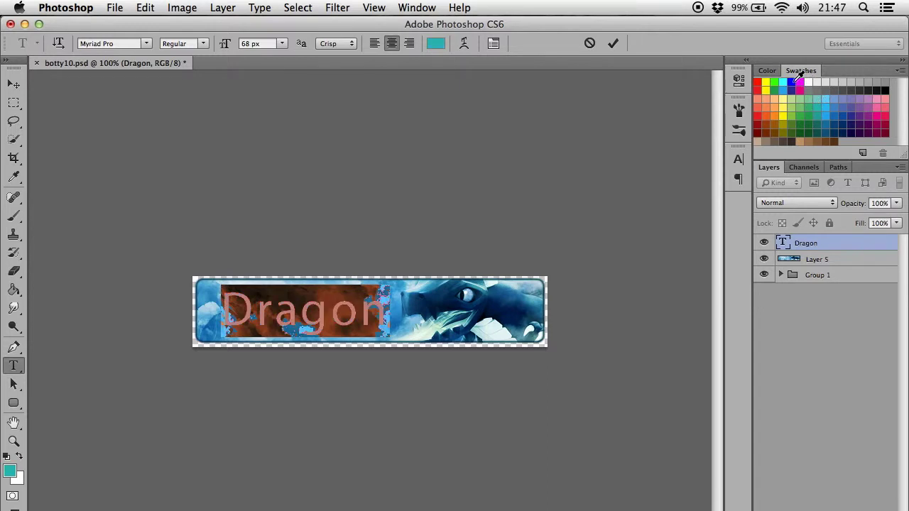
pyautogui.click(809, 82)
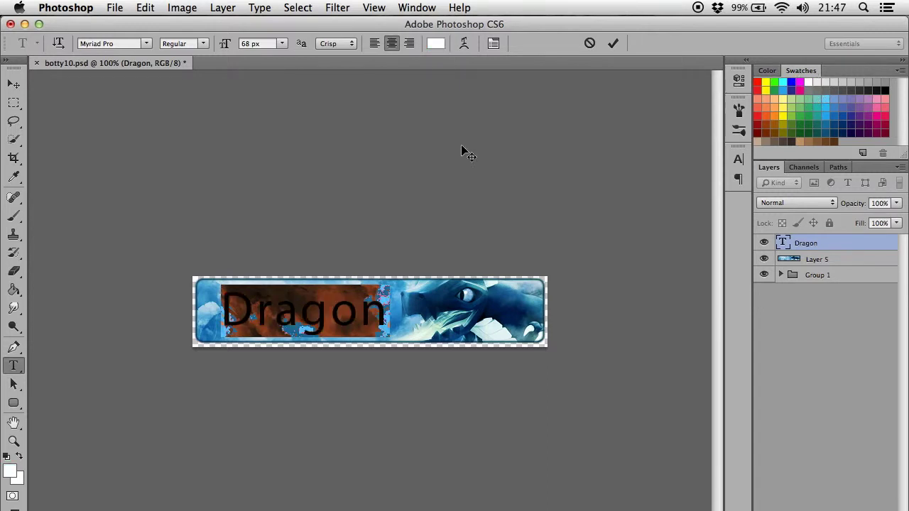
pyautogui.click(14, 84)
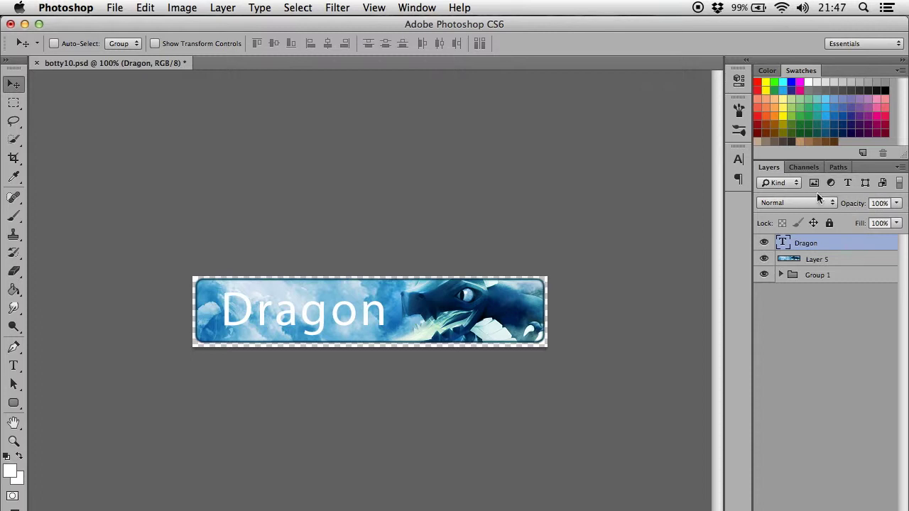
# Step: Try the Dragon layer at 41% opacity, restore it to 100%, and deselect the layer
pyautogui.click(897, 203)
pyautogui.moveTo(900, 217); pyautogui.dragTo(857, 218)
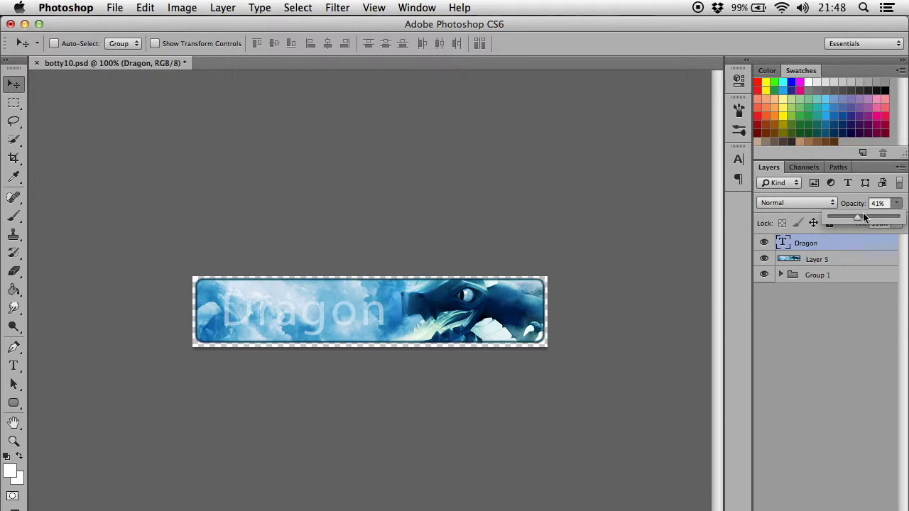
pyautogui.moveTo(878, 223); pyautogui.dragTo(900, 218)
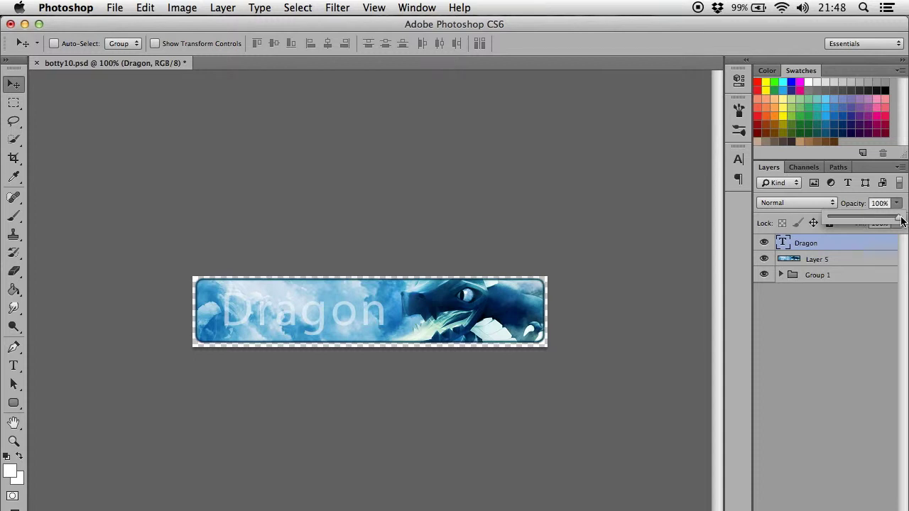
pyautogui.click(853, 317)
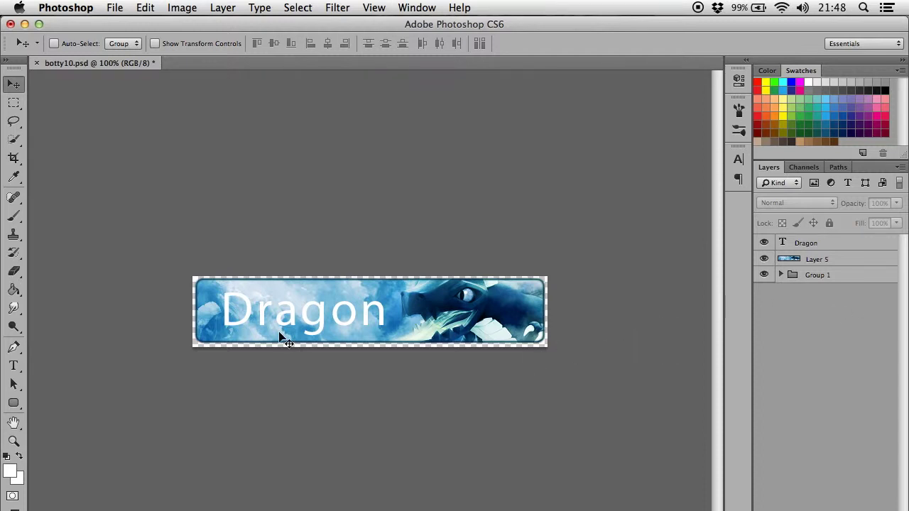
# Step: Display the character settings and tighten the tracking of the whole "Dragon" text to -80
pyautogui.click(739, 160)
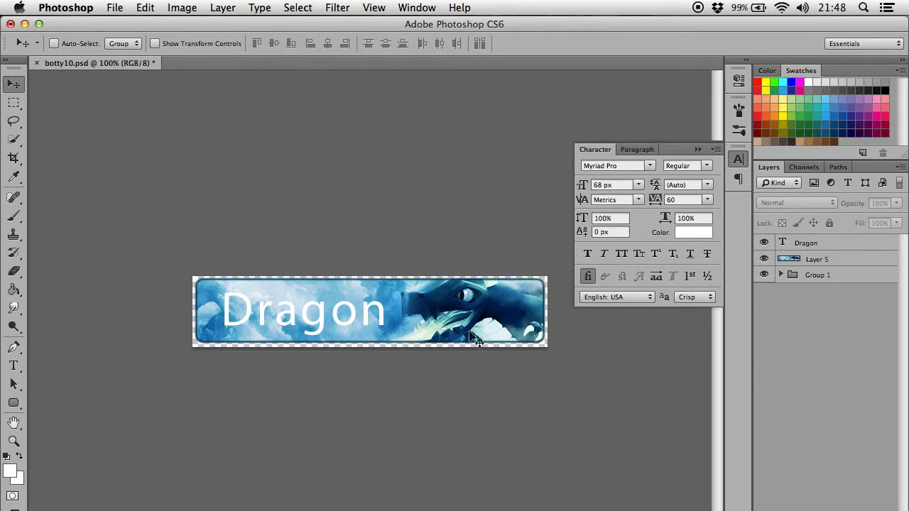
pyautogui.click(13, 365)
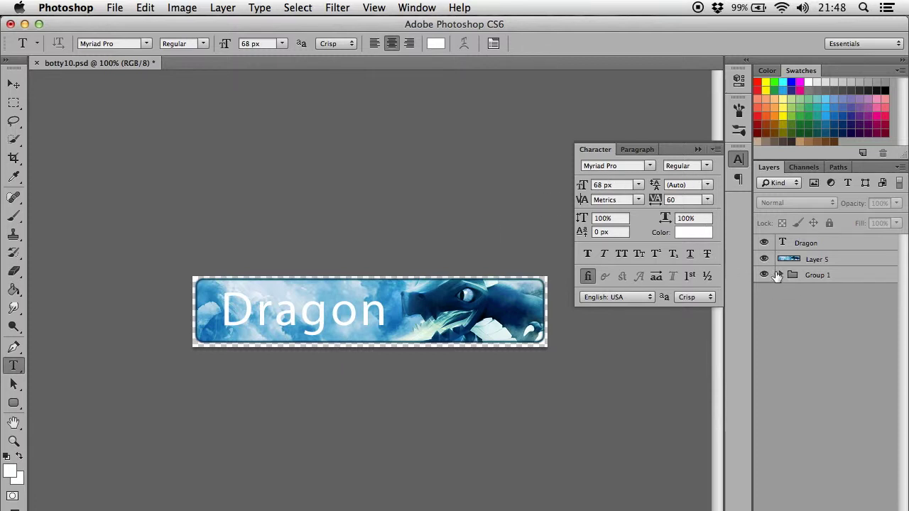
pyautogui.doubleClick(331, 318)
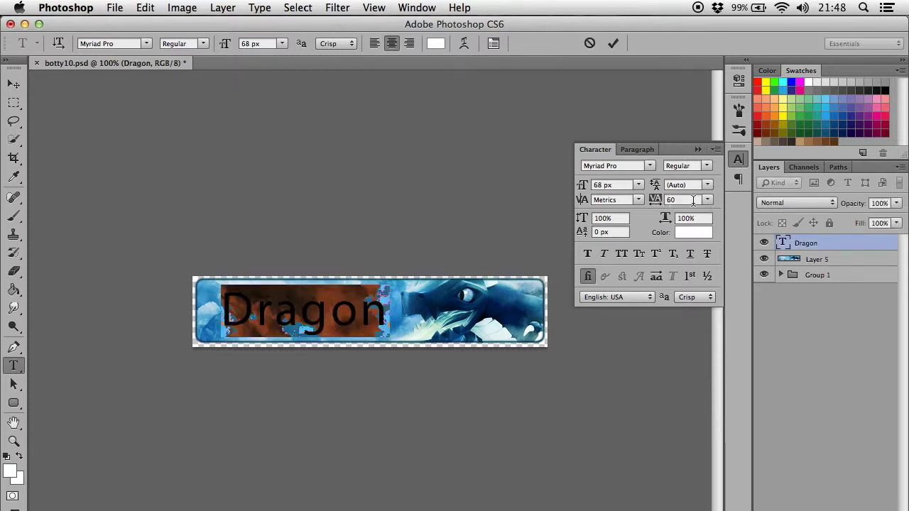
pyautogui.click(708, 200)
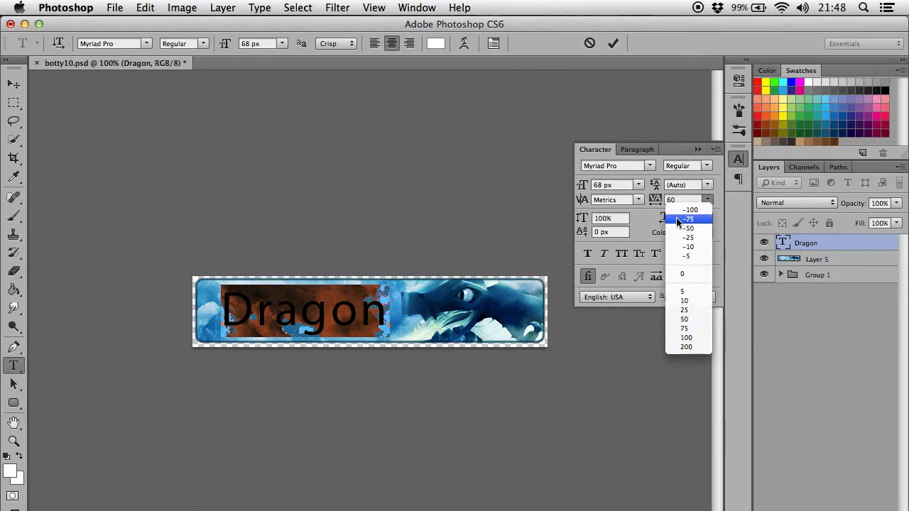
pyautogui.click(656, 201)
pyautogui.moveTo(655, 202); pyautogui.dragTo(654, 207)
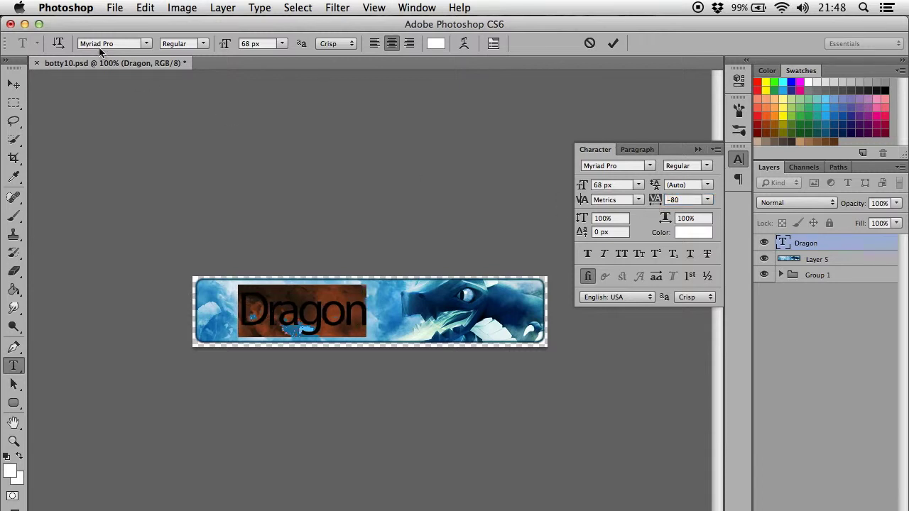
pyautogui.click(13, 84)
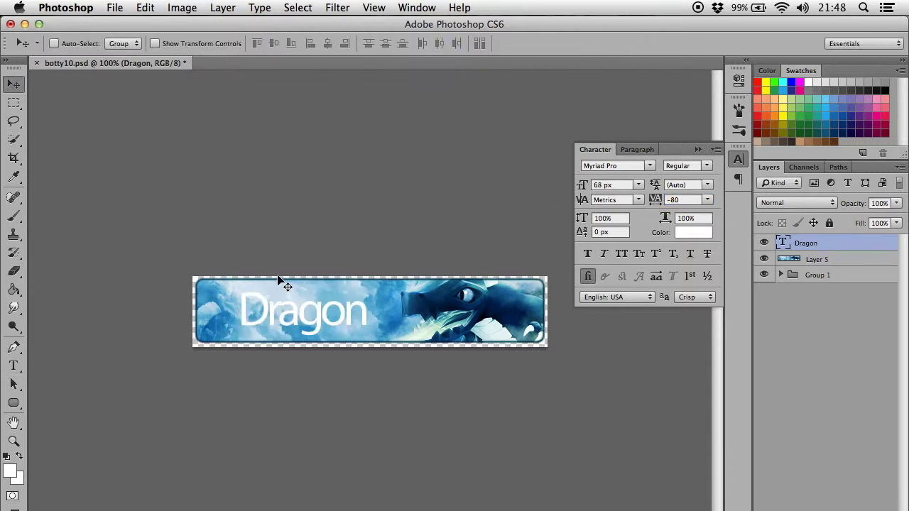
# Step: Nudge the "Dragon" text a short distance right, toward the dragon's head, fine-tuning its horizontal position
pyautogui.press('Right')
pyautogui.press('Right')
pyautogui.press('Right')
pyautogui.press('Right')
pyautogui.press('Right')
pyautogui.press('Right')
pyautogui.press('Right')
pyautogui.press('Right')
pyautogui.press('Right')
pyautogui.press('Right')
pyautogui.press('Right')
pyautogui.press('Right')
pyautogui.press('Right')
pyautogui.press('Right')
pyautogui.press('Right')
pyautogui.press('Right')
pyautogui.press('Right')
pyautogui.press('Right')
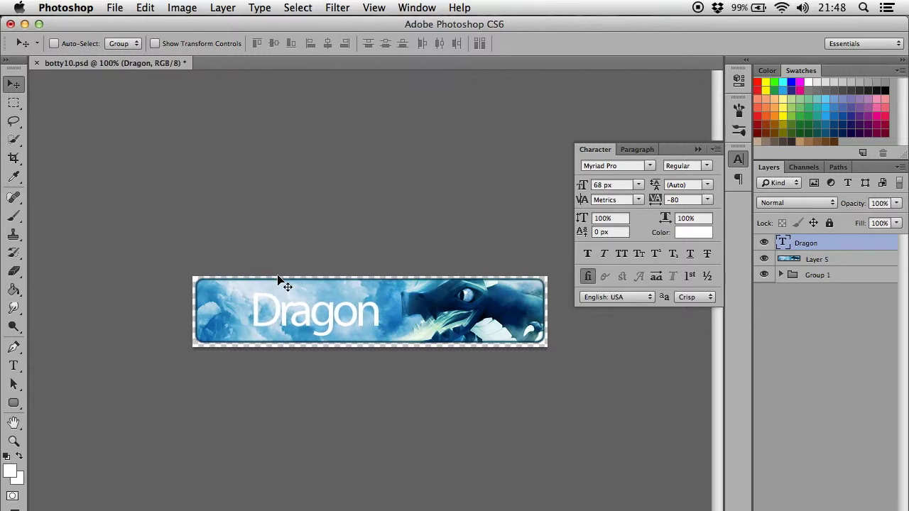
pyautogui.press('Left')
pyautogui.press('Left')
pyautogui.press('Left')
pyautogui.press('Left')
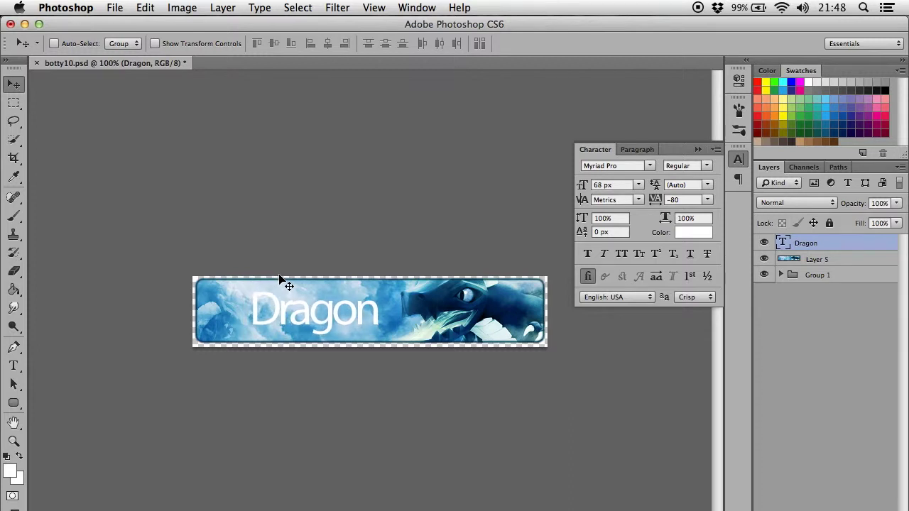
# Step: Set the tracking of the whole "Dragon" text to 0 and commit the edit
pyautogui.press('t')
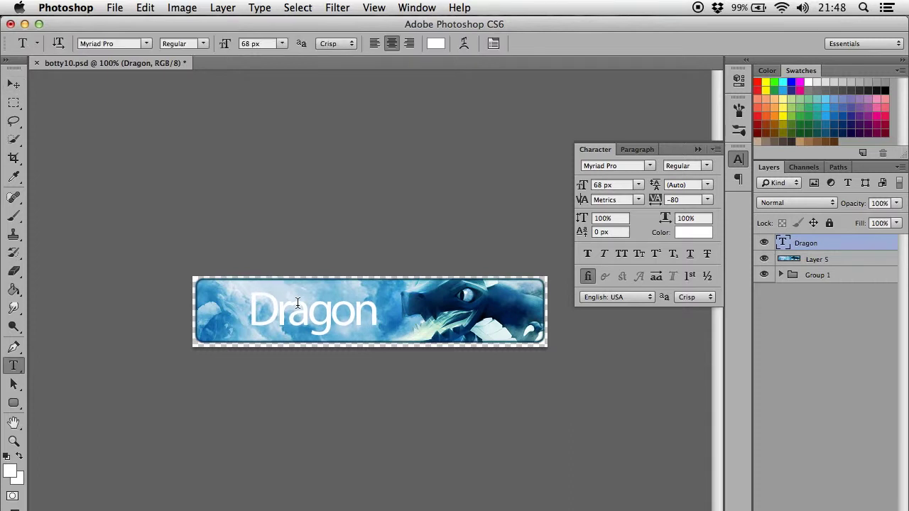
pyautogui.doubleClick(297, 303)
pyautogui.moveTo(661, 201); pyautogui.dragTo(661, 200)
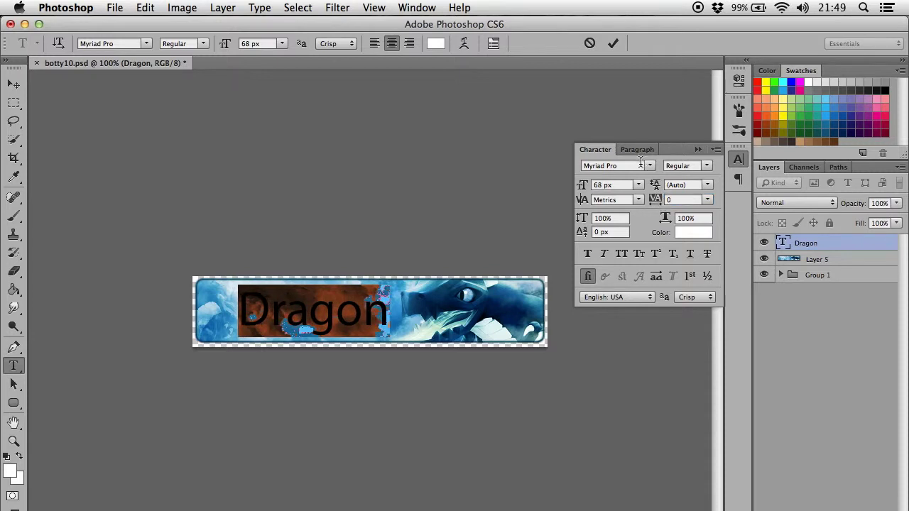
pyautogui.click(13, 84)
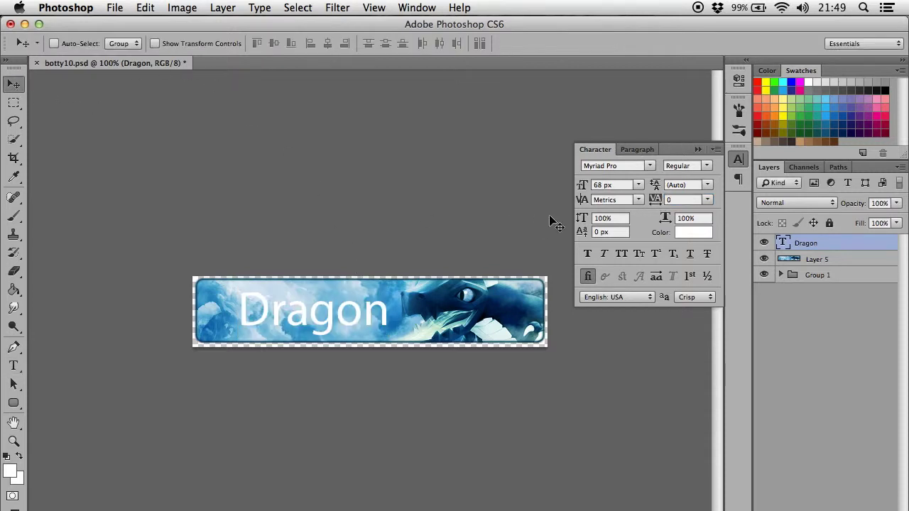
# Step: Browse through alternative fonts for the "Dragon" text, settle on Palatino, and put the character settings away
pyautogui.click(625, 166)
pyautogui.press('Down')
pyautogui.press('Down')
pyautogui.press('Down')
pyautogui.press('Down')
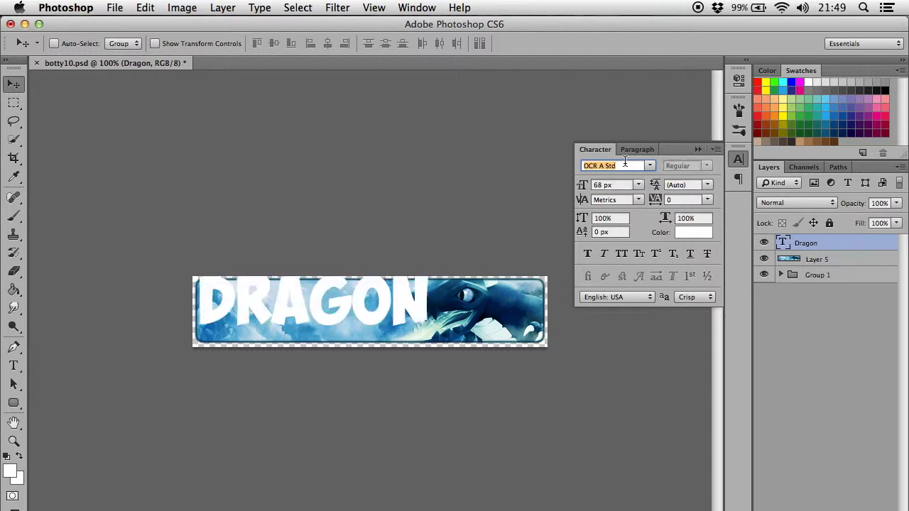
pyautogui.press('Down')
pyautogui.press('Down')
pyautogui.press('Down')
pyautogui.press('Down')
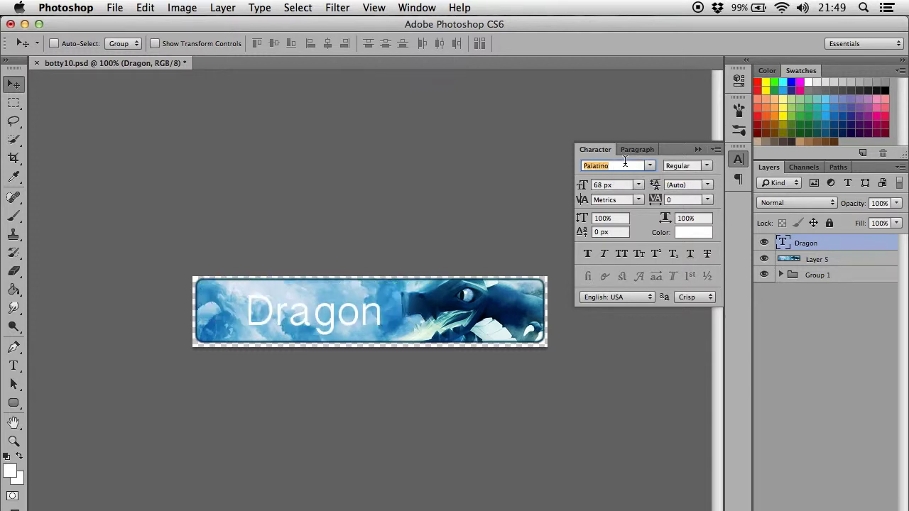
pyautogui.press('Down')
pyautogui.press('Up')
pyautogui.press('Up')
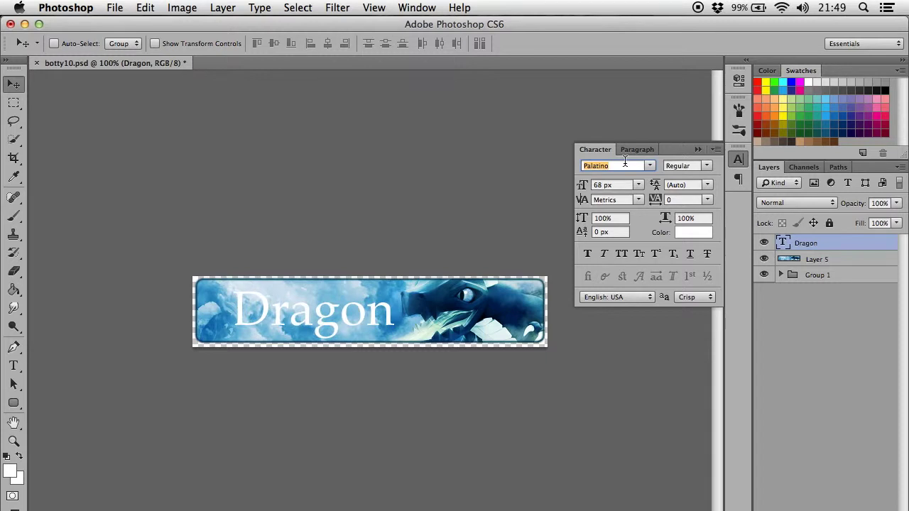
pyautogui.press('Up')
pyautogui.click(599, 153)
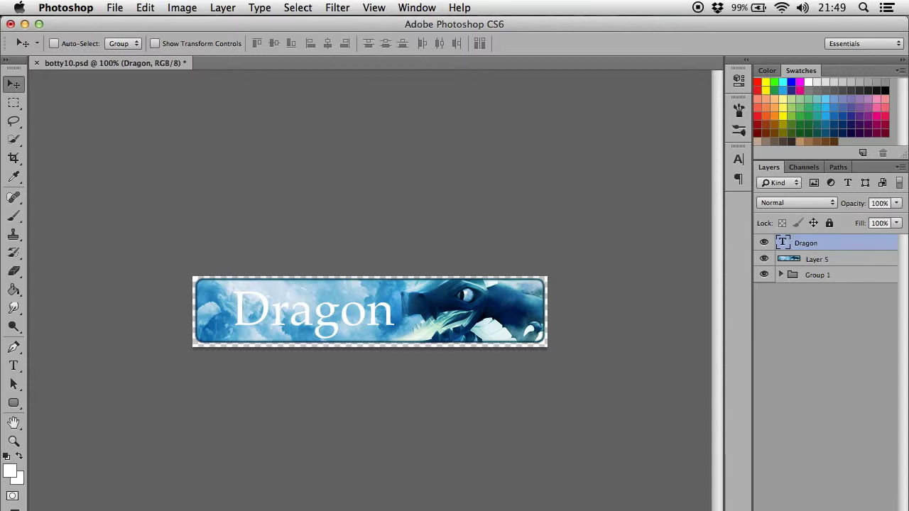
# Step: Add a Stroke effect to the "Dragon" layer and keep the banner text in view beside the style settings
pyautogui.click(789, 510)
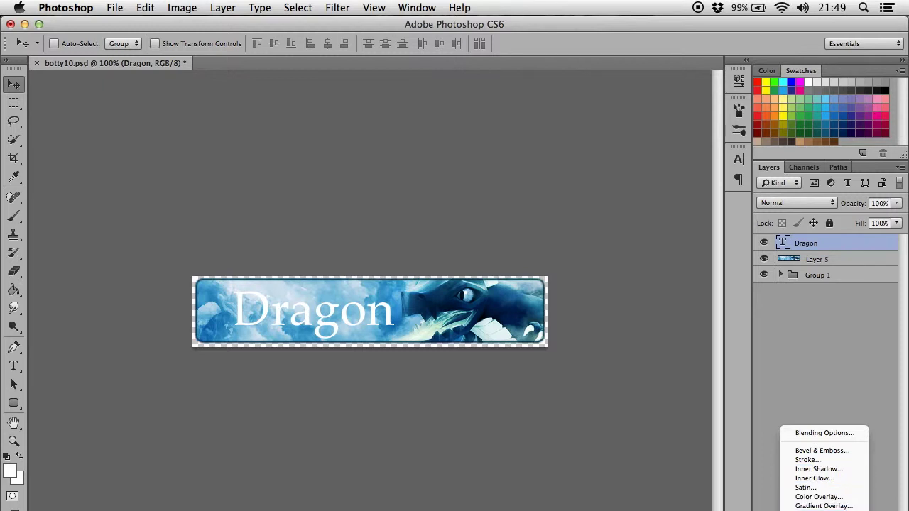
pyautogui.click(824, 461)
pyautogui.moveTo(633, 61); pyautogui.dragTo(664, 72)
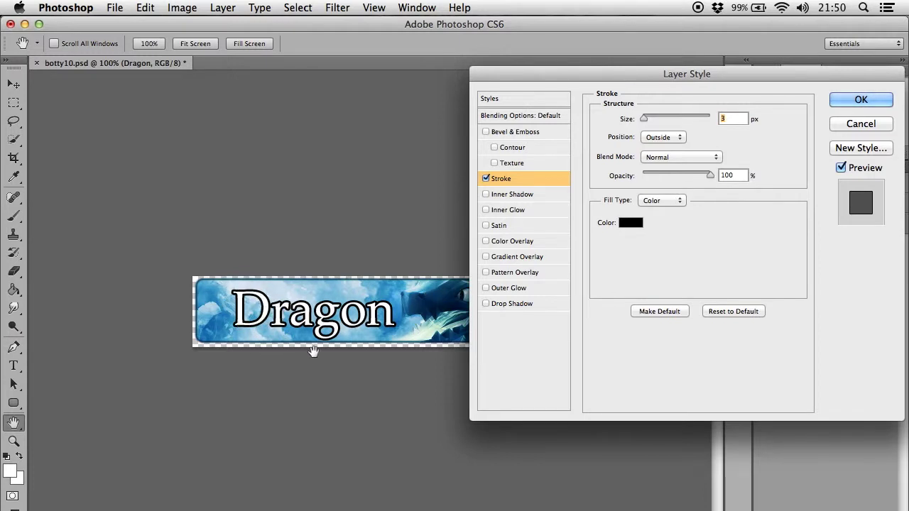
# Step: Try the Inside and Center positions for the text stroke and return it to Outside
pyautogui.click(678, 138)
pyautogui.click(666, 146)
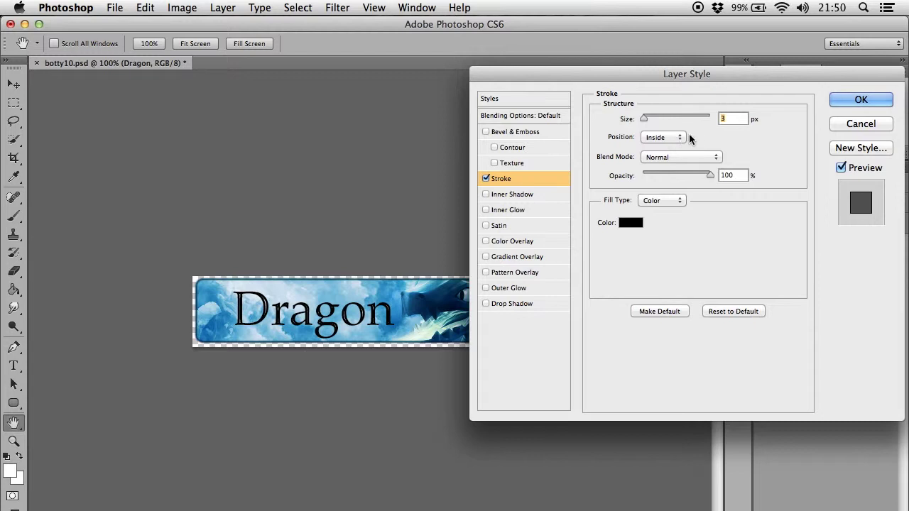
pyautogui.click(674, 138)
pyautogui.click(666, 147)
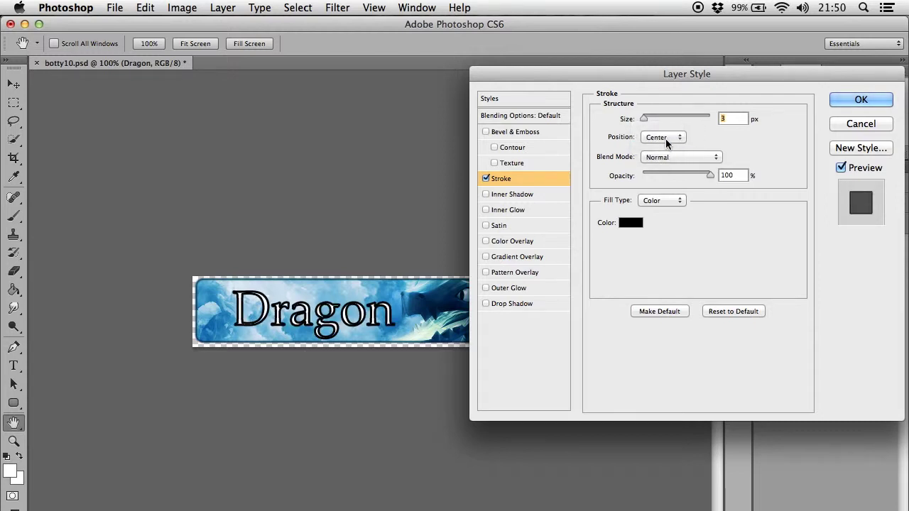
pyautogui.click(666, 140)
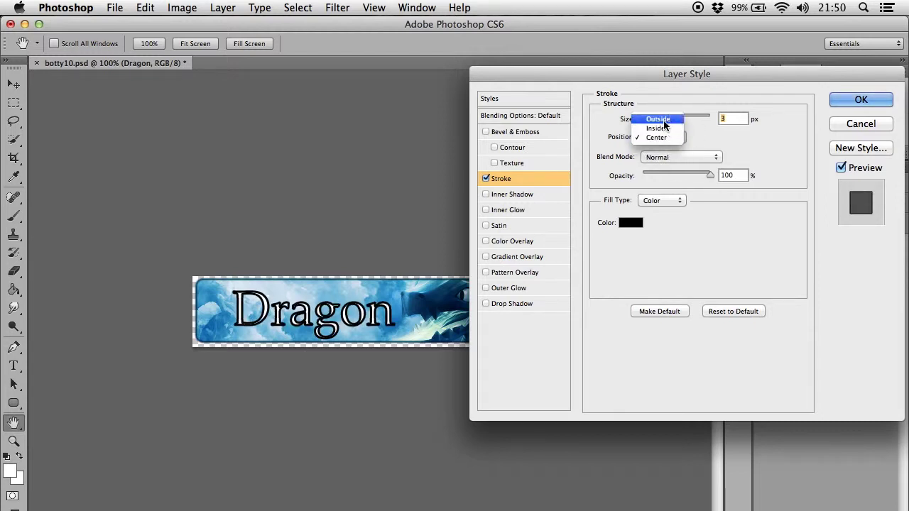
pyautogui.click(661, 119)
pyautogui.click(665, 137)
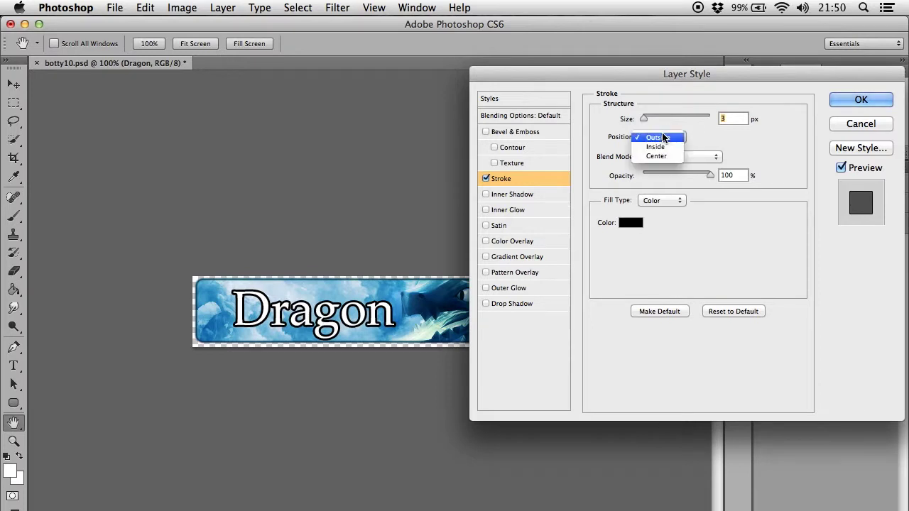
pyautogui.click(665, 138)
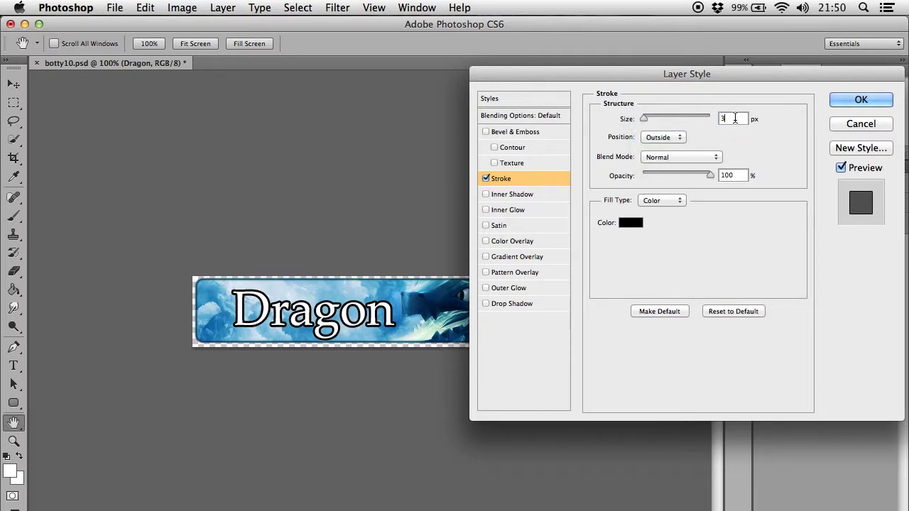
# Step: Set the text stroke's size to 1 px and its blend mode to Overlay
pyautogui.moveTo(644, 119)
pyautogui.mouseDown()
pyautogui.moveTo(652, 121)
pyautogui.moveTo(634, 126)
pyautogui.mouseUp()
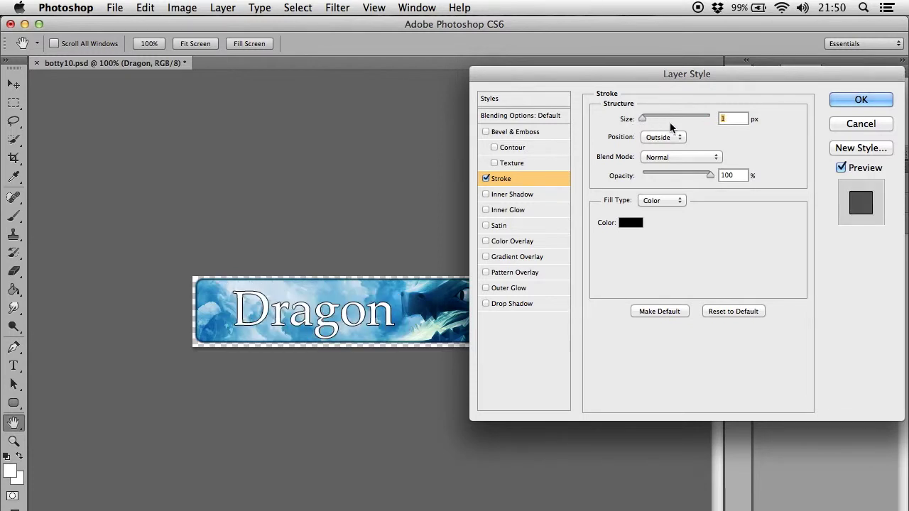
pyautogui.press('Up')
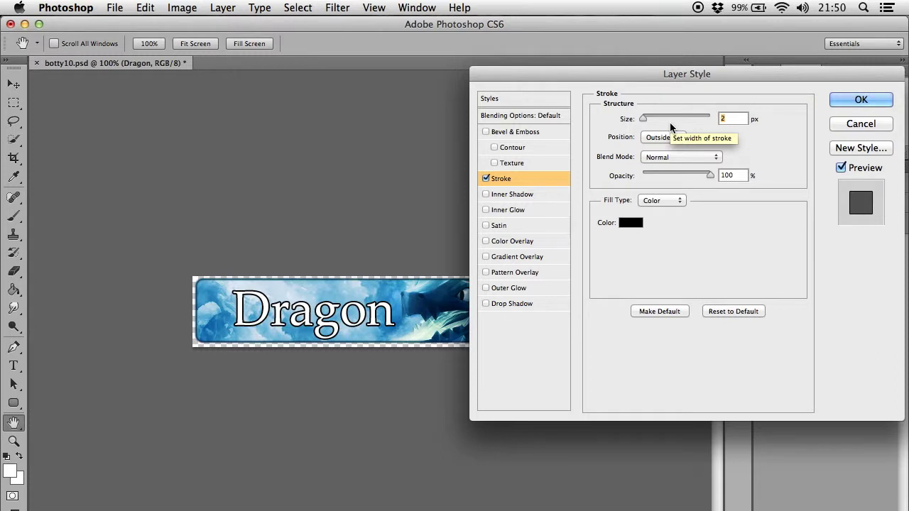
pyautogui.press('Down')
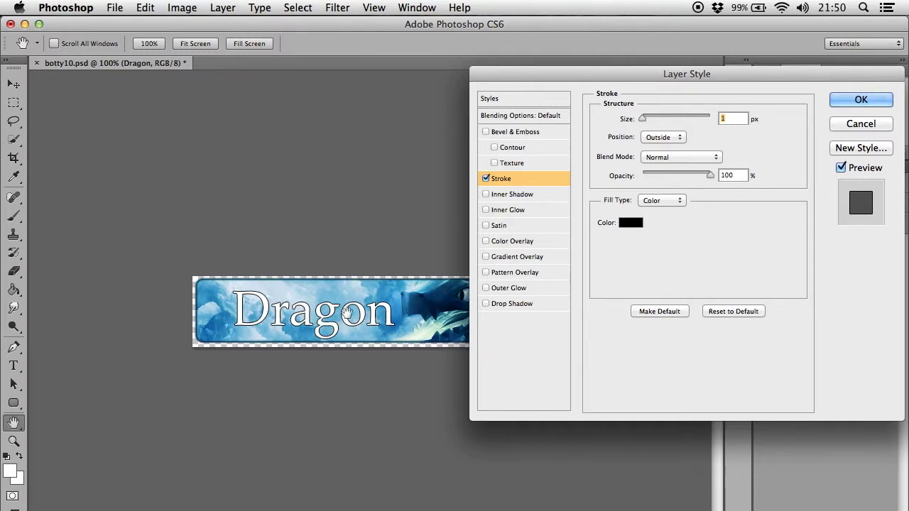
pyautogui.click(663, 160)
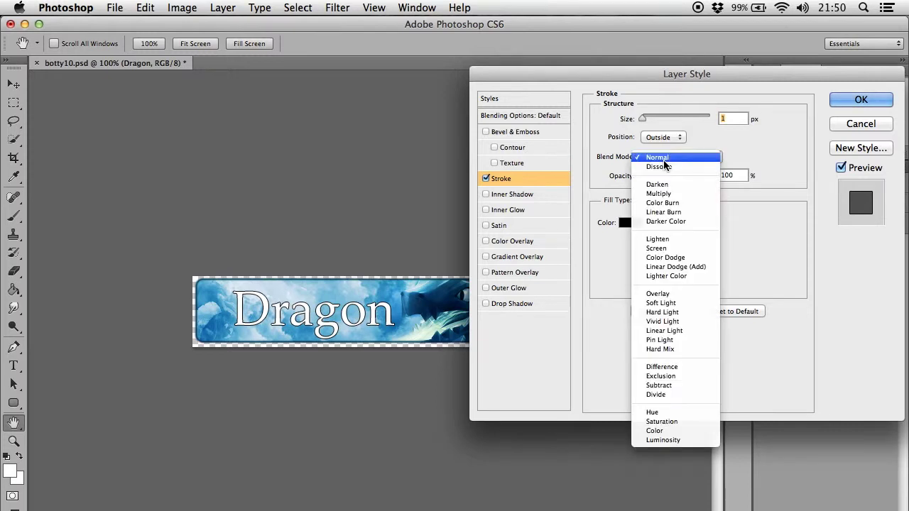
pyautogui.click(674, 301)
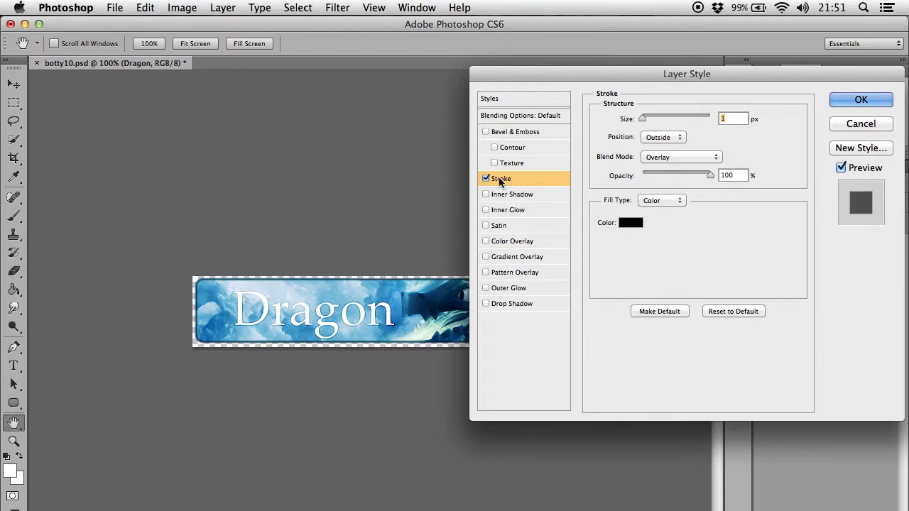
# Step: Try a red Color Overlay on the text, remove it, and enable a Gradient Overlay at 100% opacity
pyautogui.click(513, 241)
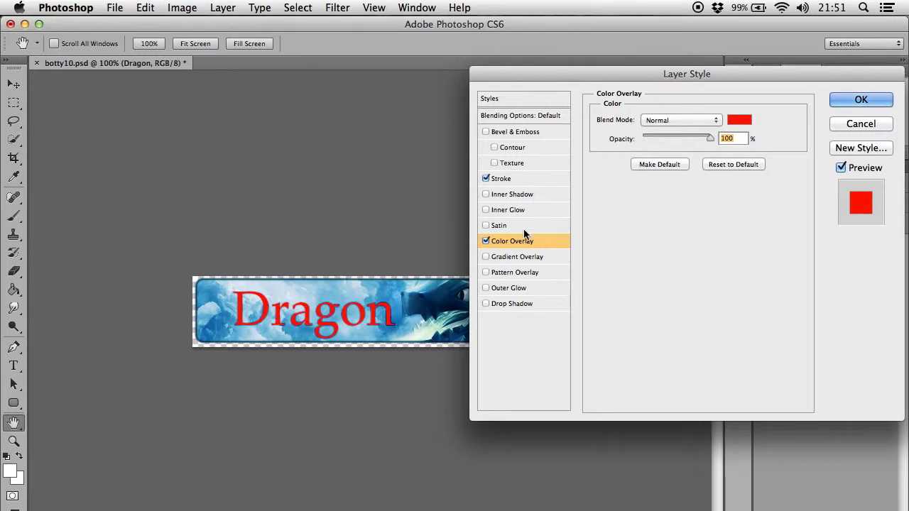
pyautogui.click(487, 242)
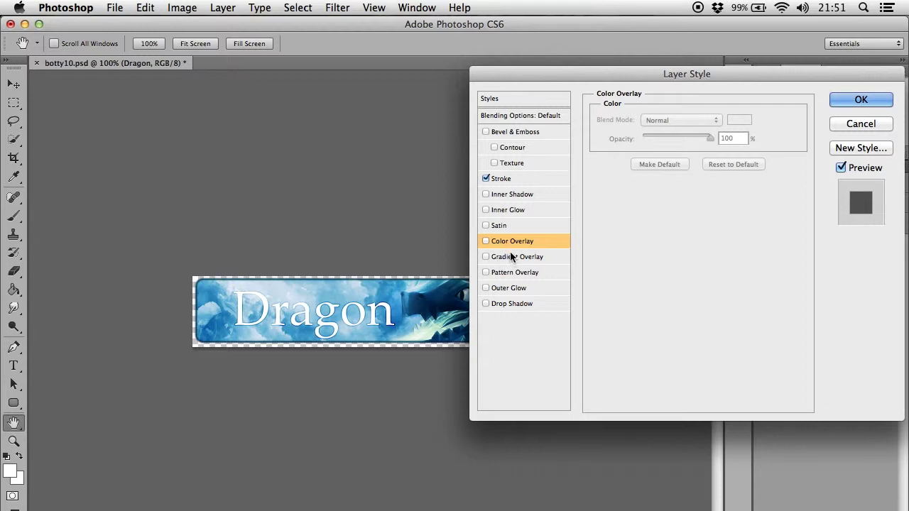
pyautogui.click(510, 254)
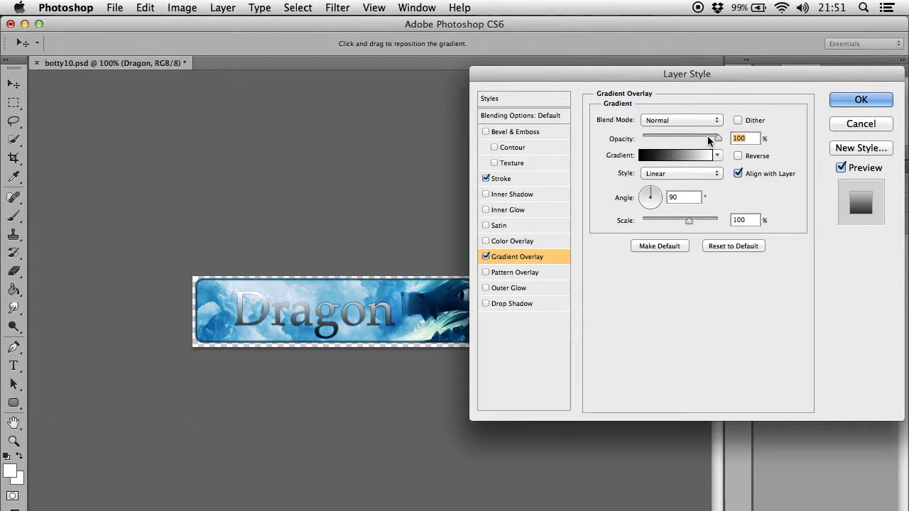
pyautogui.moveTo(717, 138)
pyautogui.mouseDown()
pyautogui.moveTo(679, 142)
pyautogui.moveTo(727, 140)
pyautogui.mouseUp()
# Step: Recolor the gradient's black stop with blue 2c8dc0 sampled from the banner and set the gradient scale to 25%
pyautogui.click(650, 159)
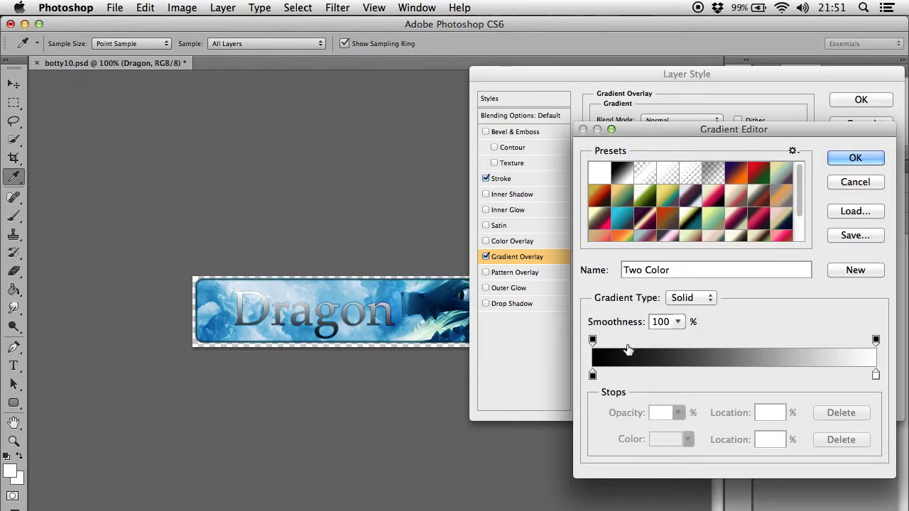
pyautogui.click(593, 375)
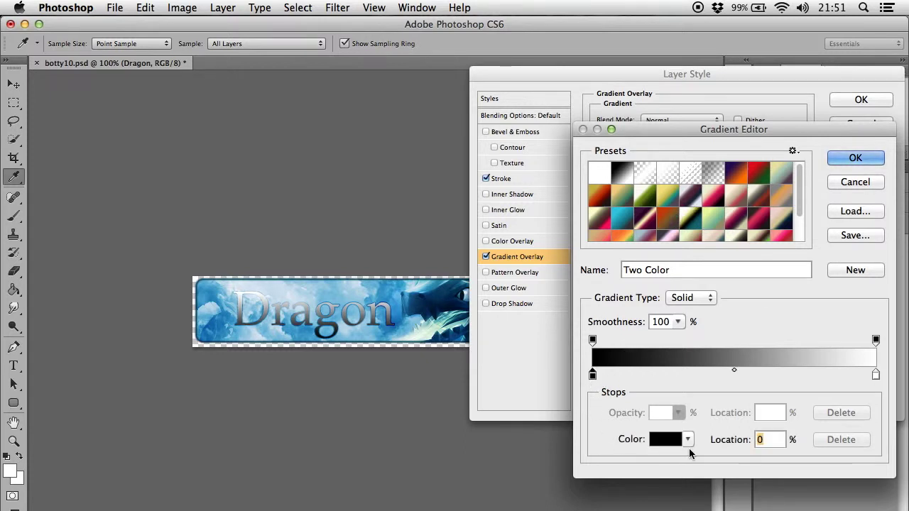
pyautogui.click(664, 441)
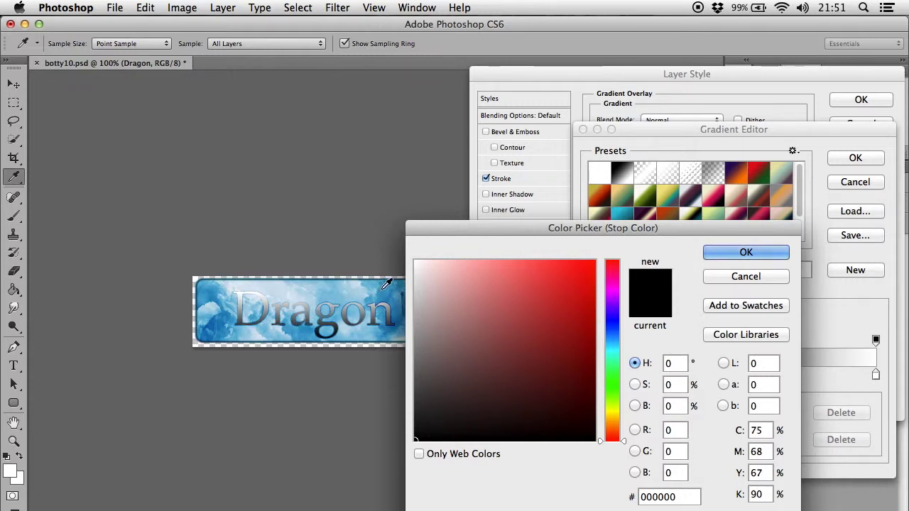
pyautogui.click(217, 293)
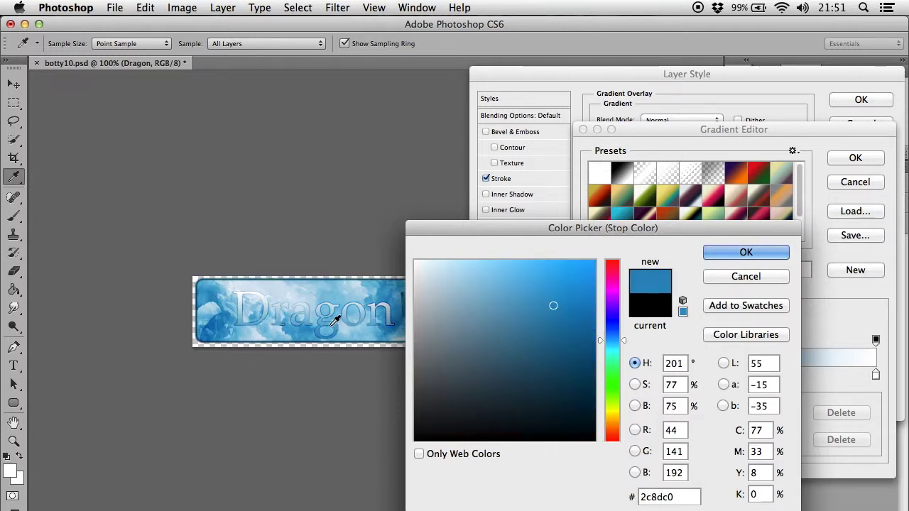
pyautogui.click(736, 255)
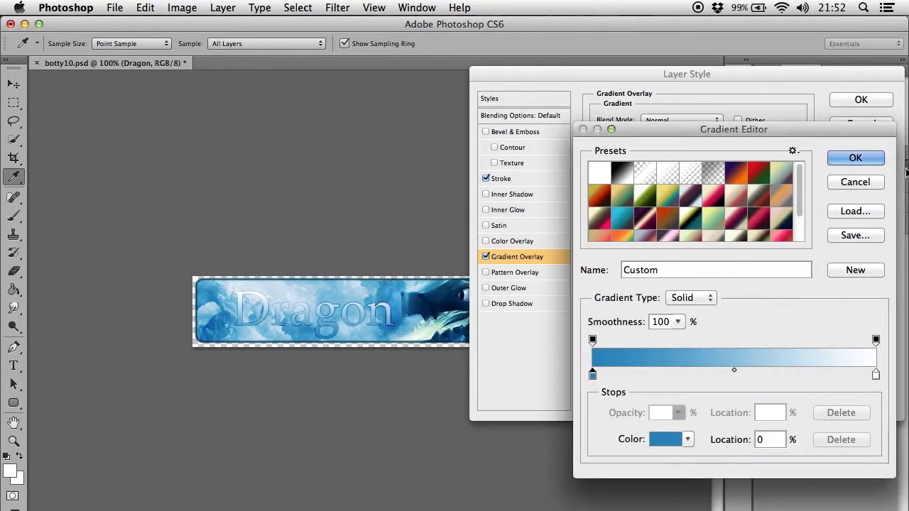
pyautogui.click(879, 162)
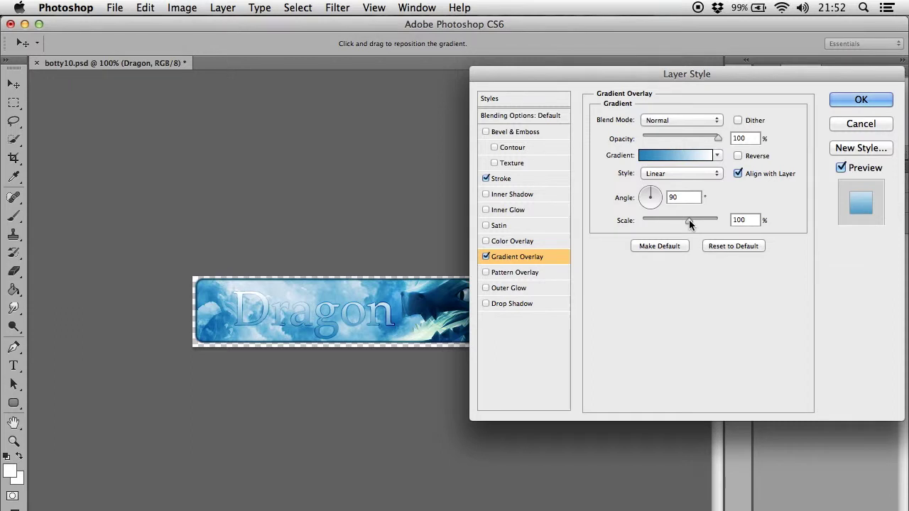
pyautogui.moveTo(689, 220); pyautogui.dragTo(651, 215)
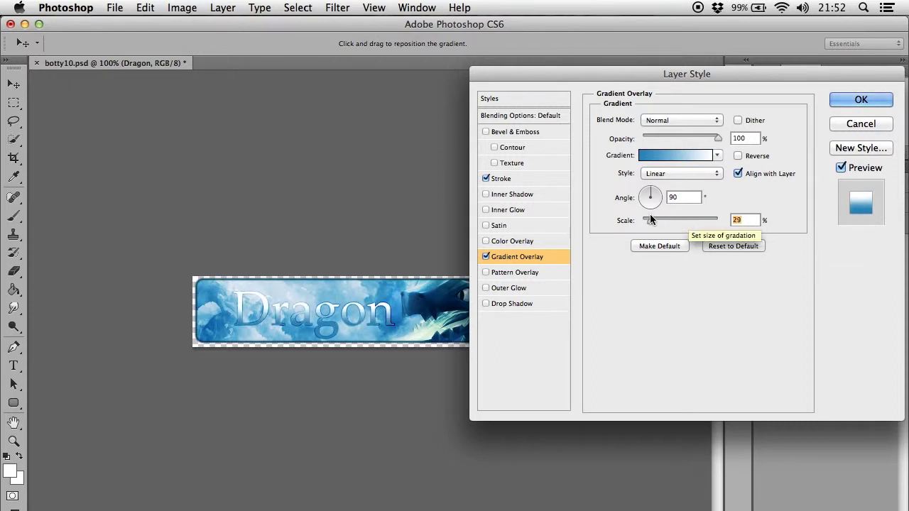
pyautogui.moveTo(650, 219)
pyautogui.mouseDown()
pyautogui.moveTo(712, 224)
pyautogui.moveTo(647, 220)
pyautogui.mouseUp()
# Step: Set the text stroke's blend mode to Normal and its opacity to 34%
pyautogui.click(542, 180)
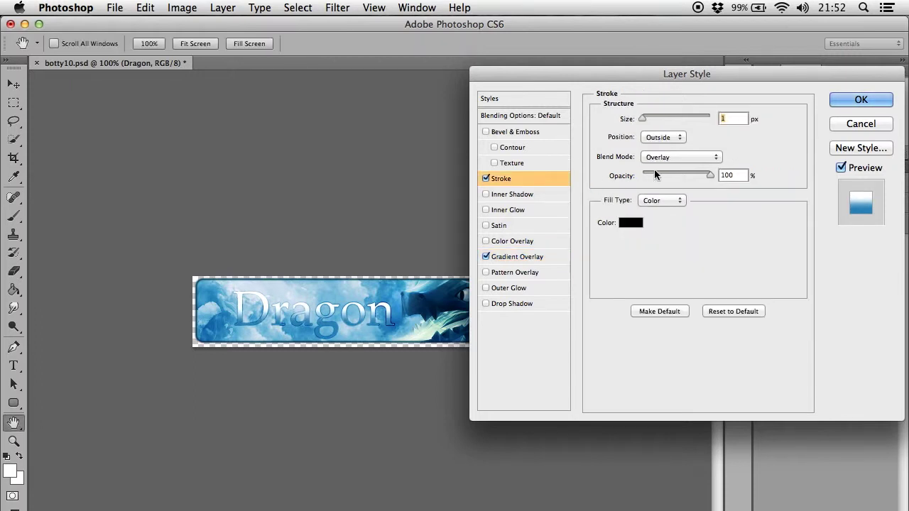
pyautogui.click(661, 157)
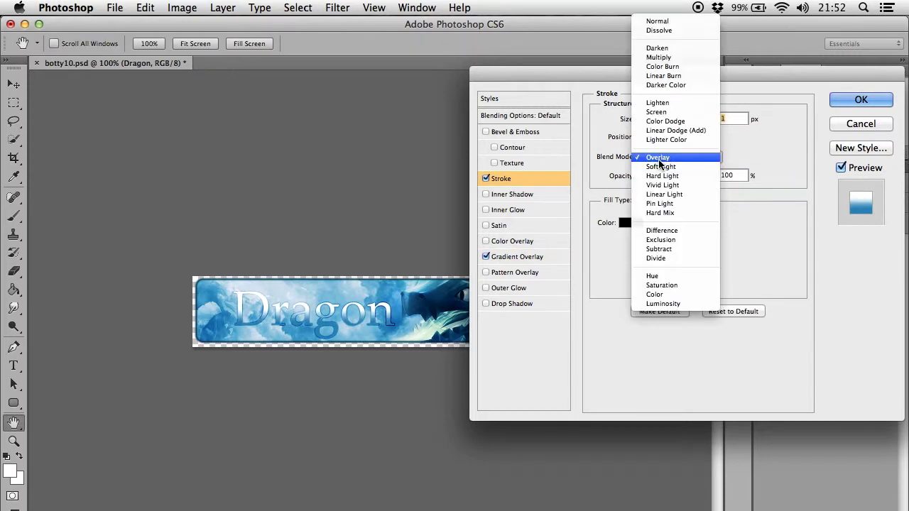
pyautogui.click(662, 21)
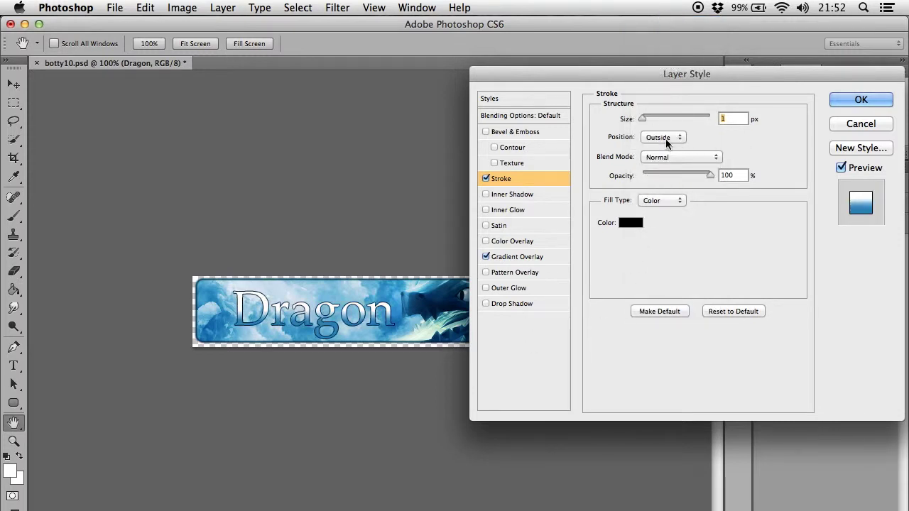
pyautogui.moveTo(711, 174); pyautogui.dragTo(665, 173)
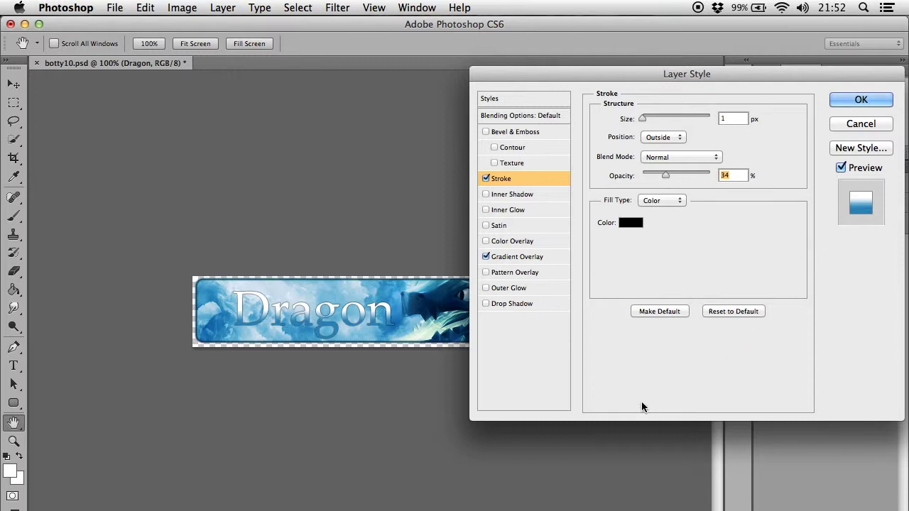
pyautogui.click(526, 258)
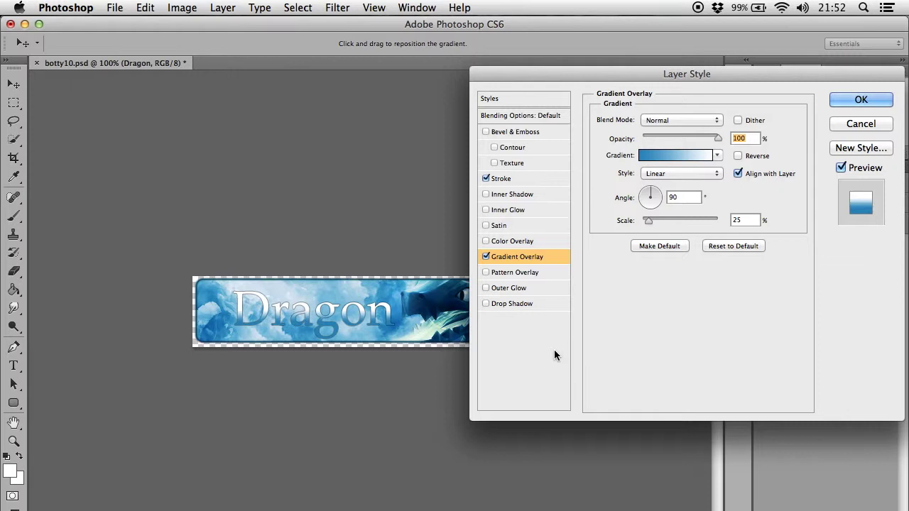
# Step: Add a Drop Shadow to the "Dragon" text with a size of 3 px and a distance of 3 px
pyautogui.click(528, 304)
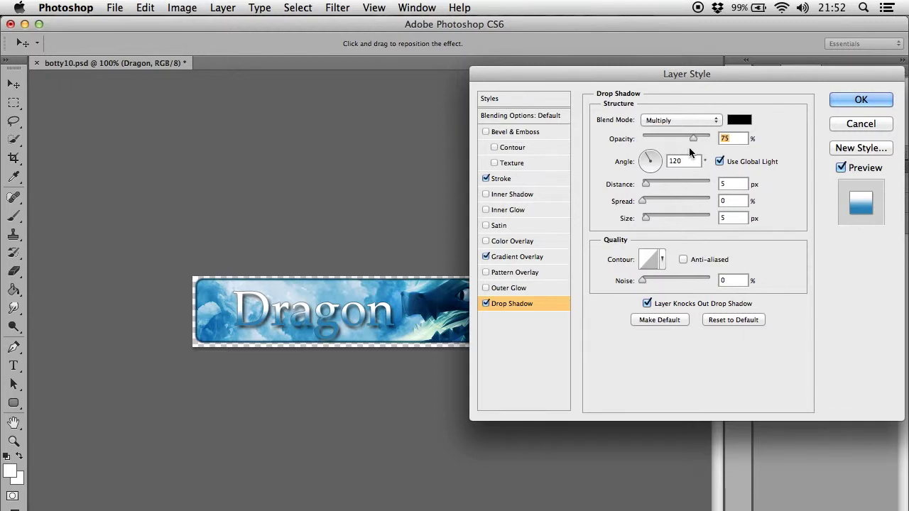
pyautogui.click(731, 218)
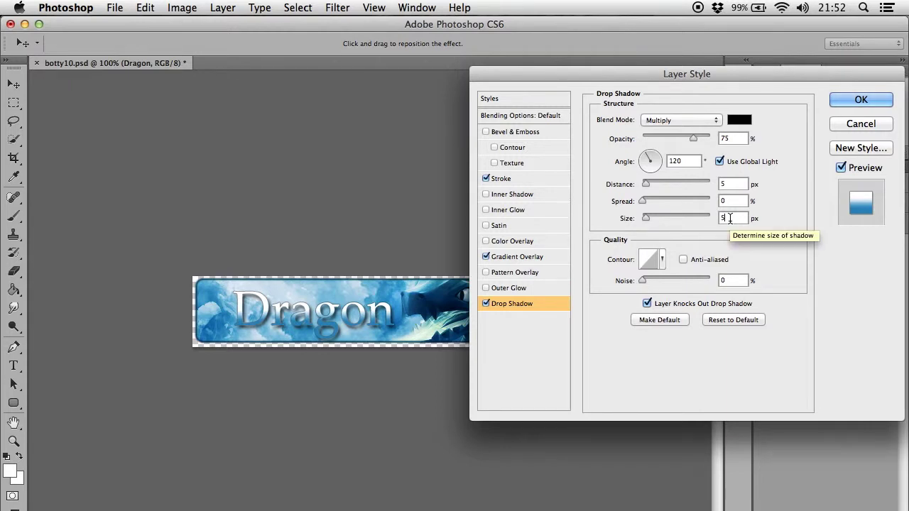
pyautogui.press('Down')
pyautogui.press('Down')
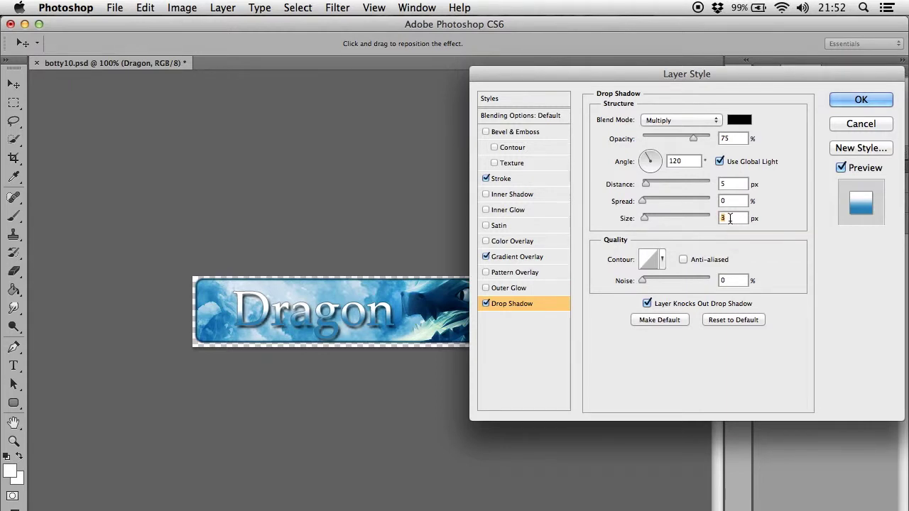
pyautogui.click(728, 184)
pyautogui.press('Down')
pyautogui.press('Down')
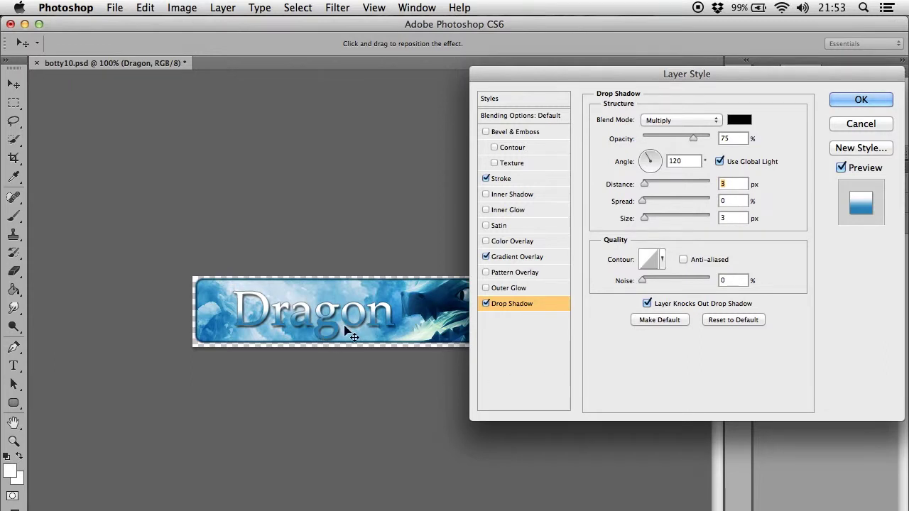
# Step: Reduce the drop shadow's distance to 2 px and enable an Inner Glow with its blend mode set to Normal
pyautogui.click(741, 184)
pyautogui.press('Down')
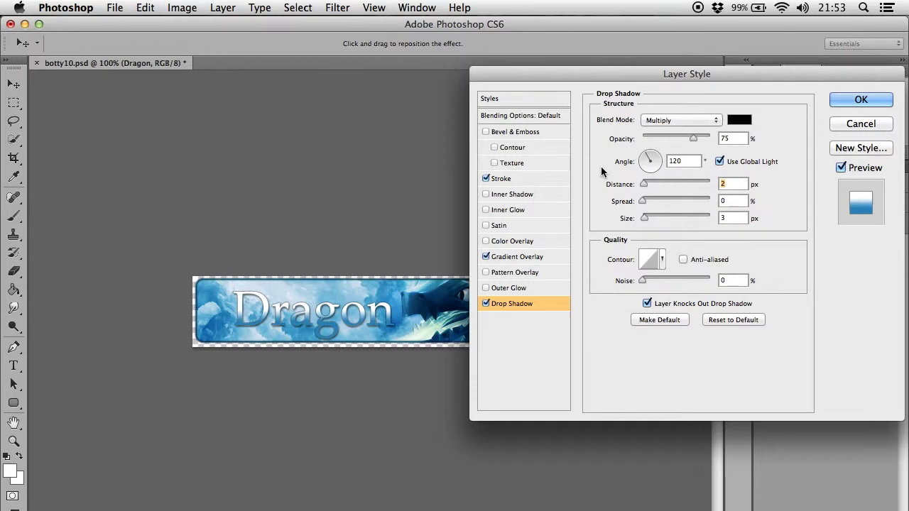
pyautogui.click(526, 210)
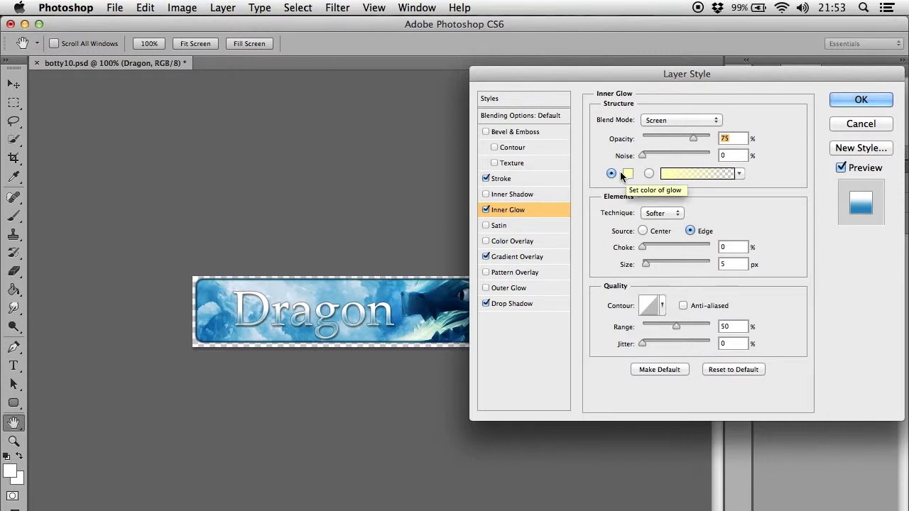
pyautogui.click(649, 174)
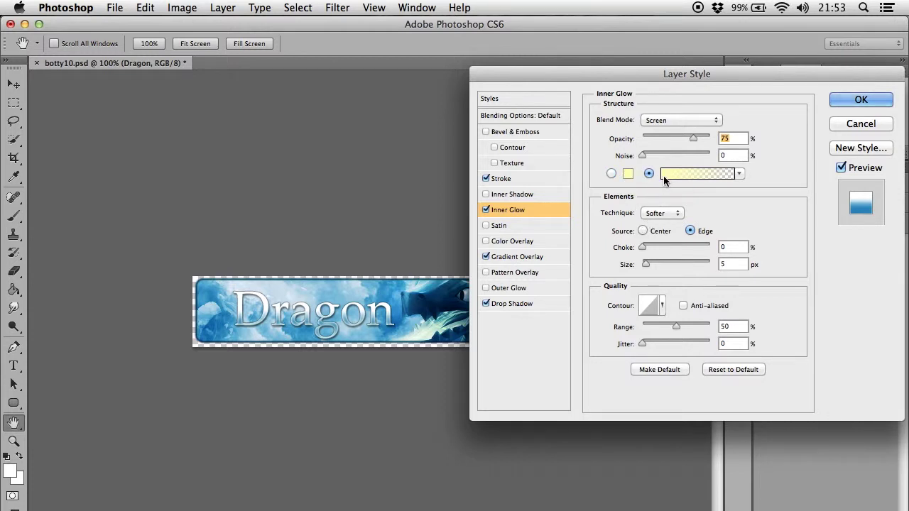
pyautogui.click(611, 174)
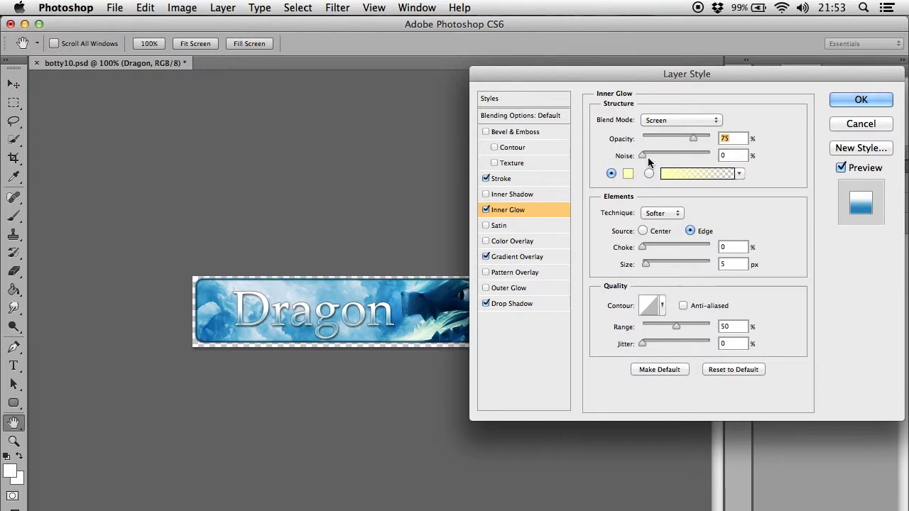
pyautogui.click(656, 120)
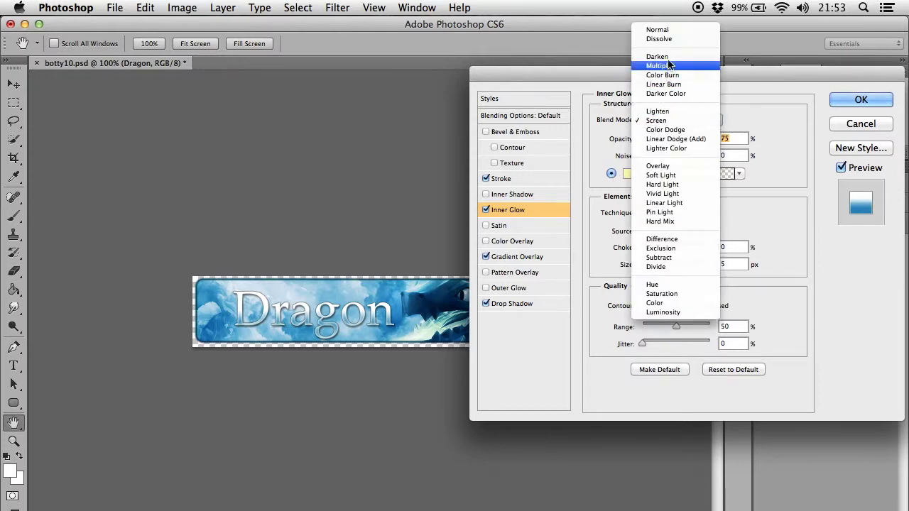
pyautogui.click(666, 31)
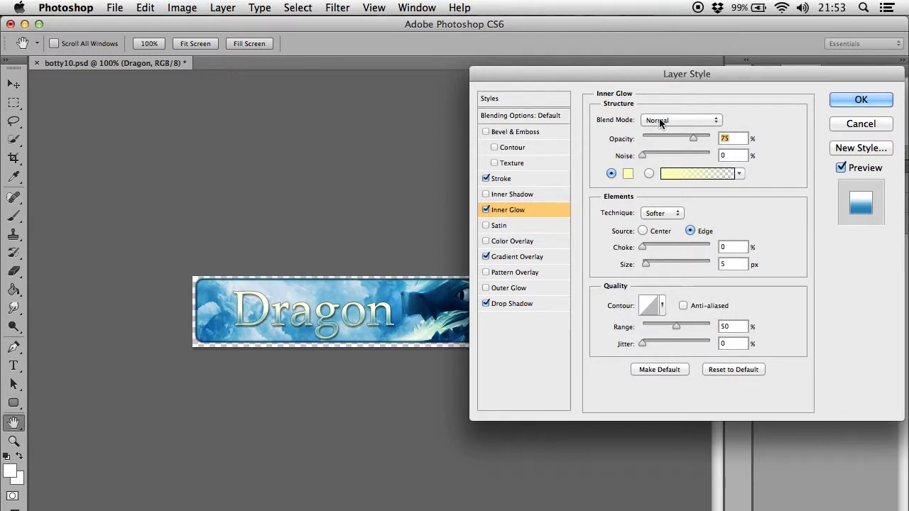
# Step: Recolor the inner glow with a blue sampled from the banner, brightened to 49baf0
pyautogui.click(628, 175)
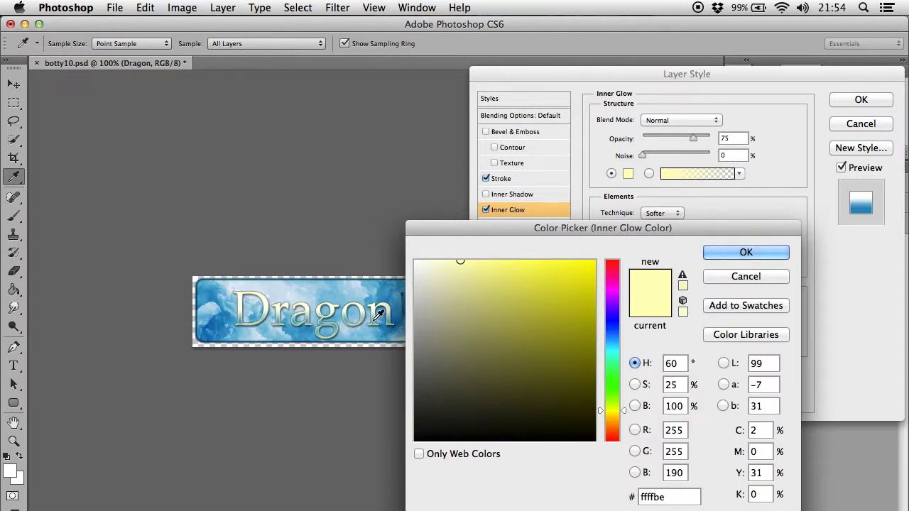
pyautogui.click(302, 334)
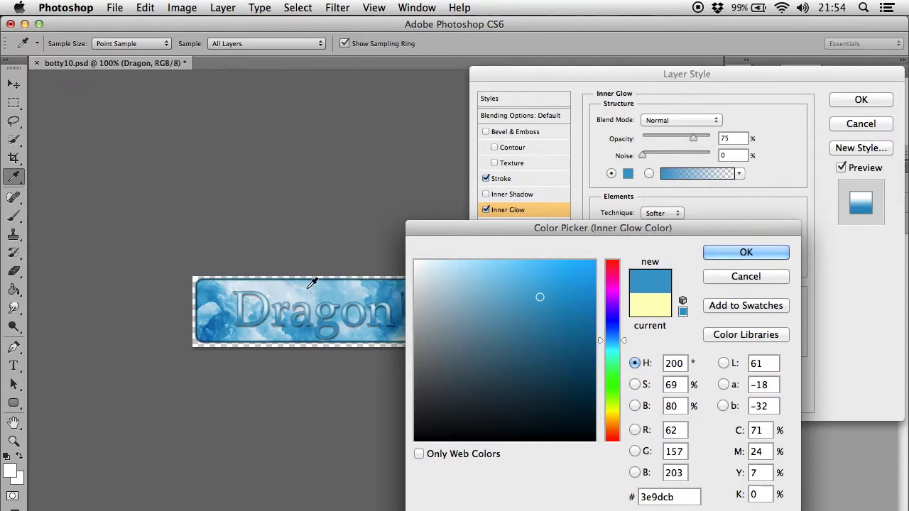
pyautogui.click(540, 280)
pyautogui.click(540, 271)
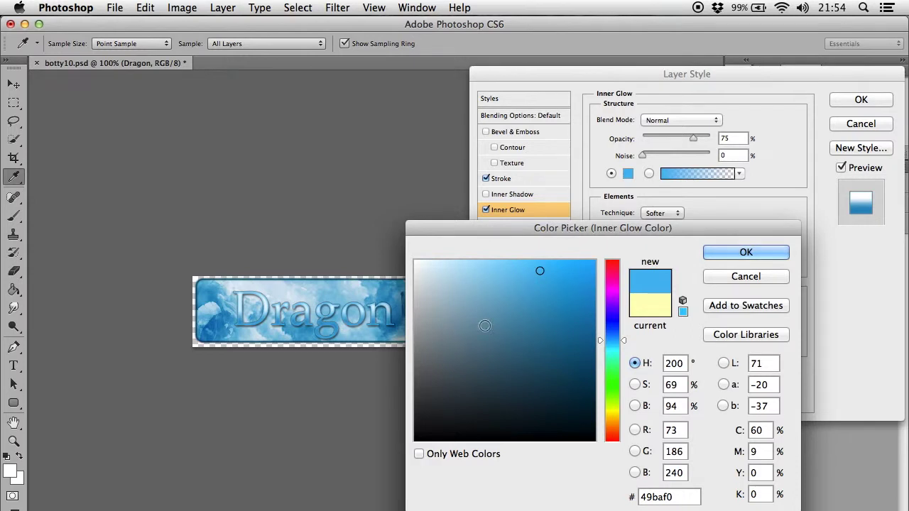
pyautogui.click(752, 257)
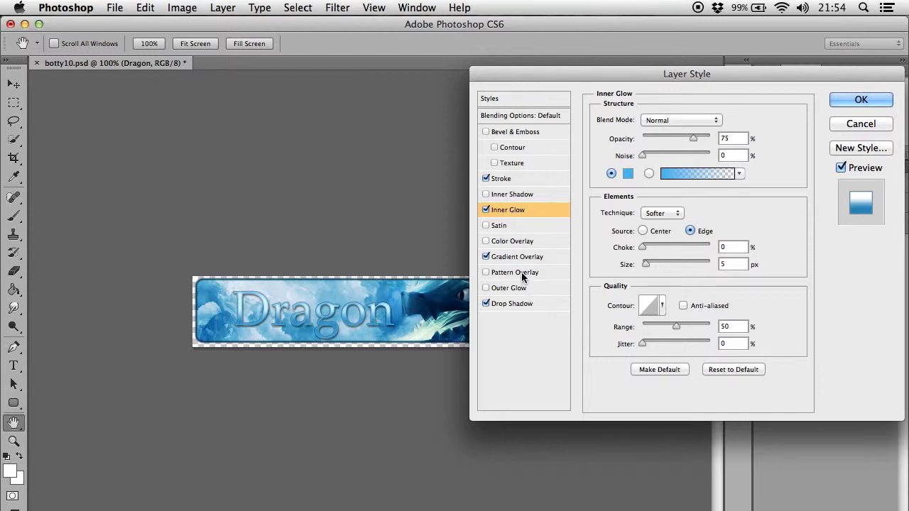
# Step: Try the Inner Shadow and Bevel & Emboss effects on the text, turning each off again
pyautogui.click(513, 194)
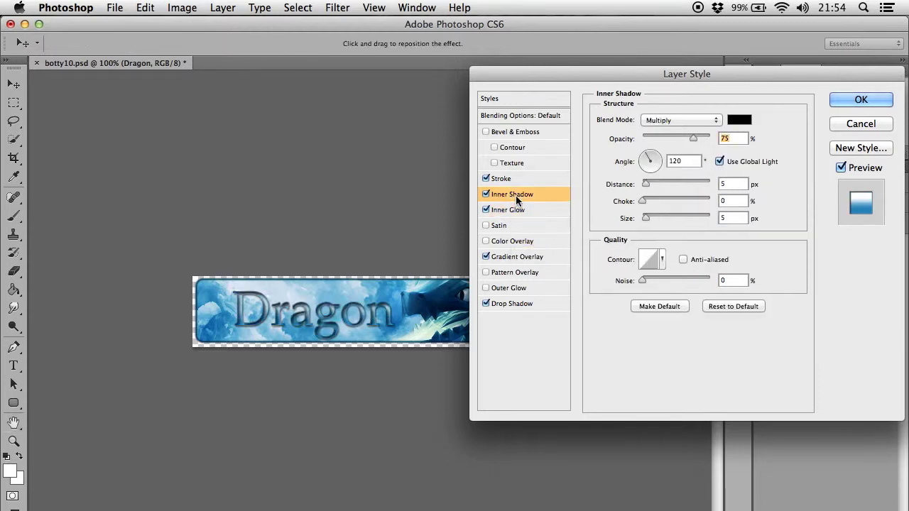
pyautogui.click(486, 193)
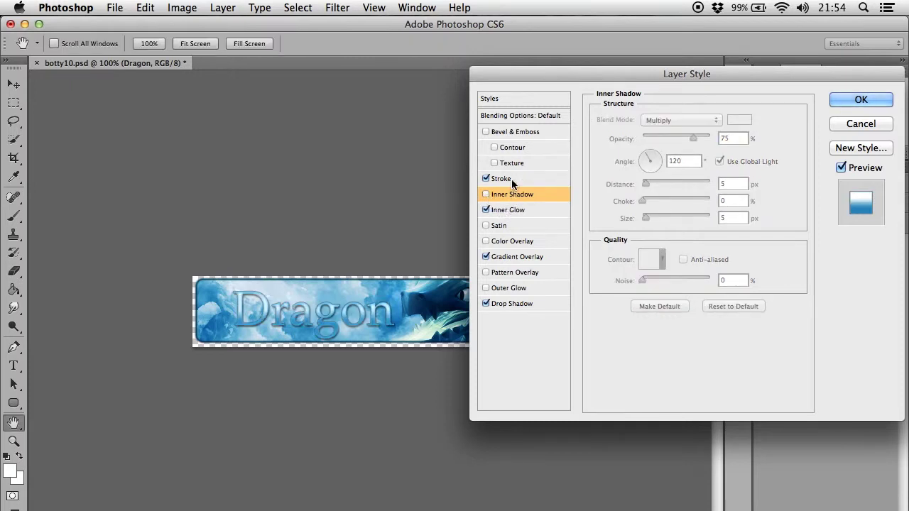
pyautogui.click(518, 134)
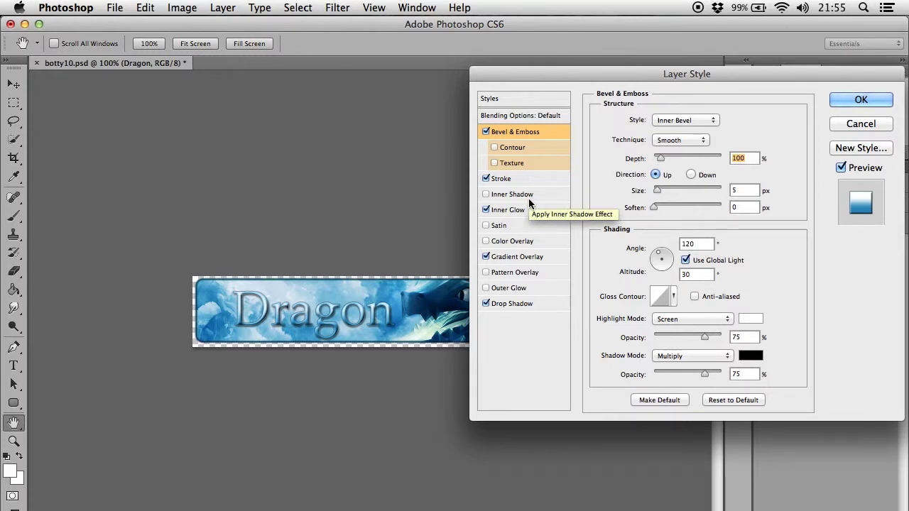
pyautogui.click(487, 131)
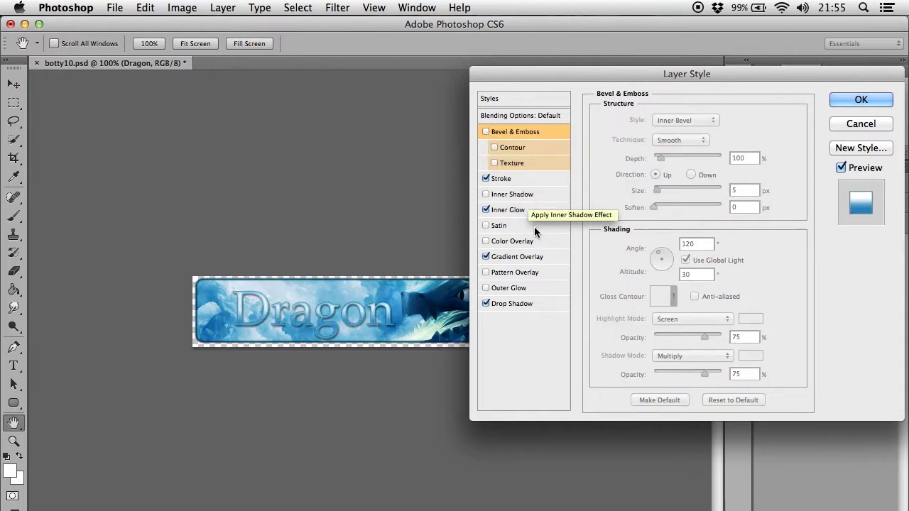
# Step: Try an Outer Glow at 81% opacity and 35% spread, turn it off, and apply the layer style
pyautogui.click(513, 288)
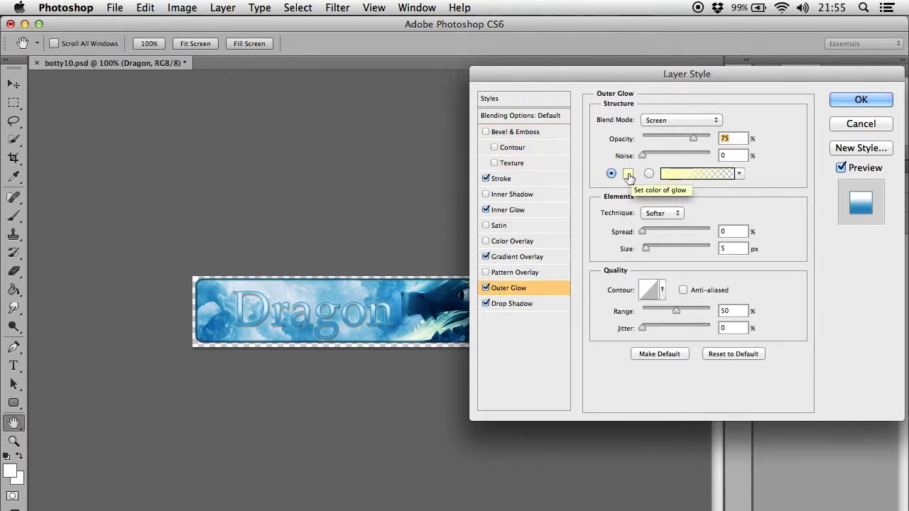
pyautogui.moveTo(695, 138)
pyautogui.mouseDown()
pyautogui.moveTo(666, 138)
pyautogui.moveTo(698, 138)
pyautogui.mouseUp()
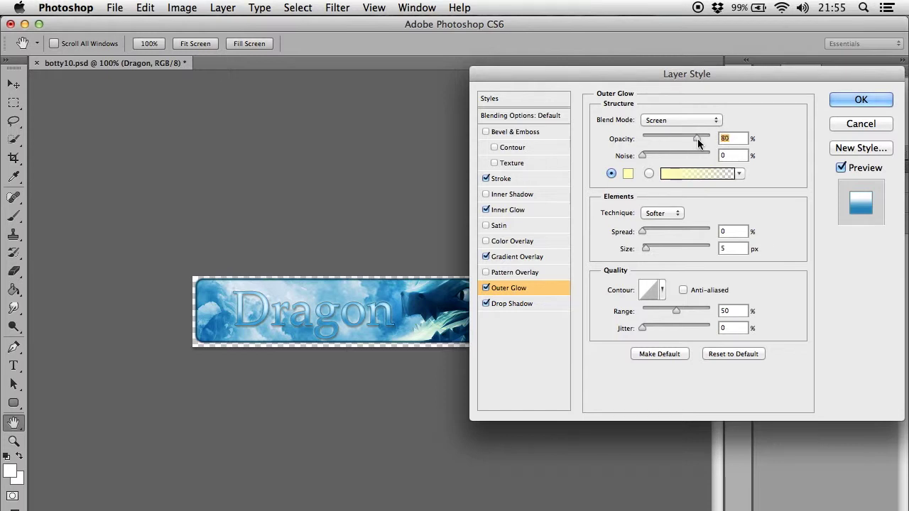
pyautogui.moveTo(644, 232); pyautogui.dragTo(667, 231)
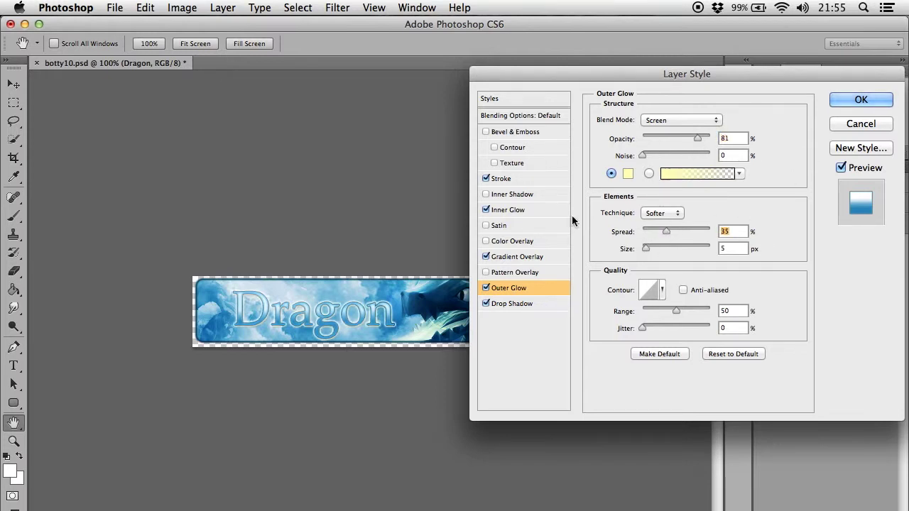
pyautogui.click(486, 287)
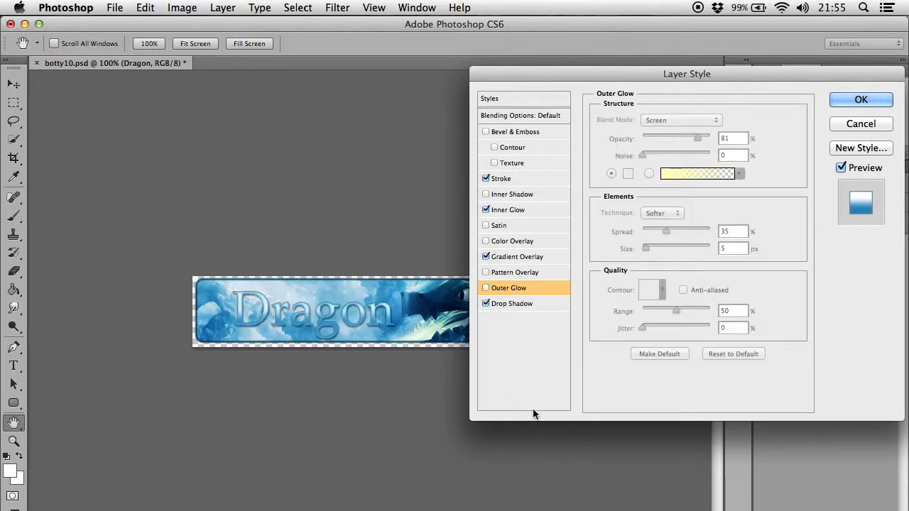
pyautogui.click(857, 101)
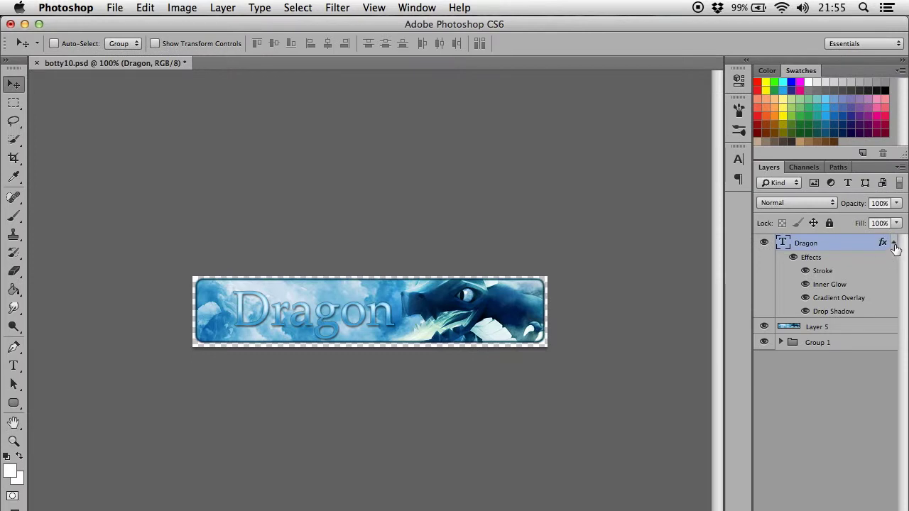
pyautogui.click(893, 243)
pyautogui.click(894, 243)
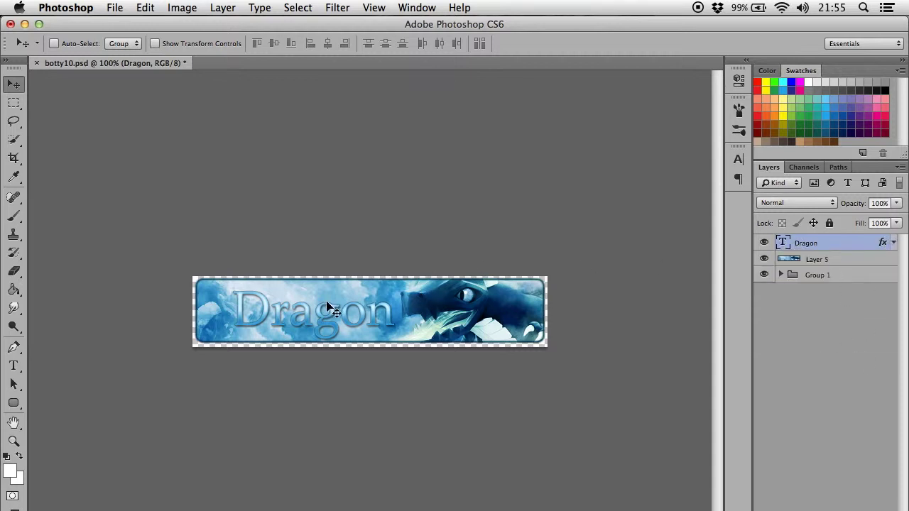
# Step: Try replacing the "a" in "Dragon" with "o" and change it back to "a"
pyautogui.click(16, 367)
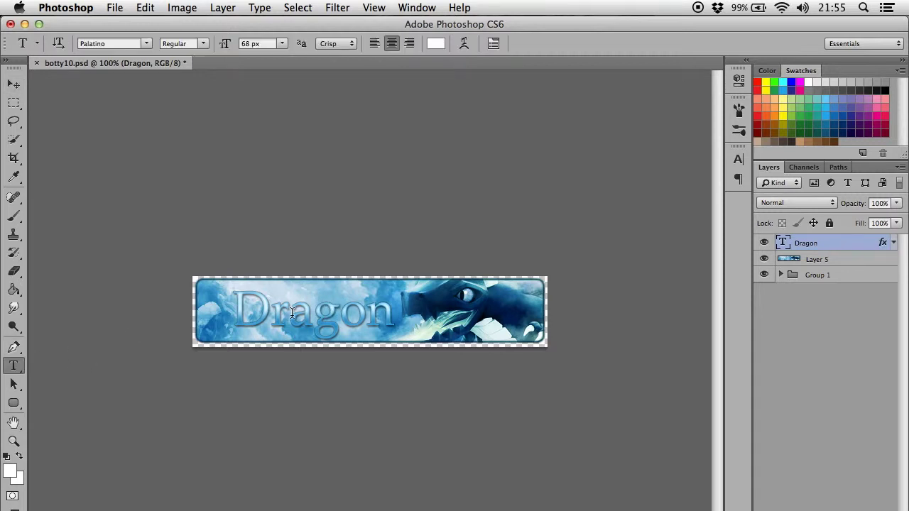
pyautogui.moveTo(292, 312); pyautogui.dragTo(302, 312)
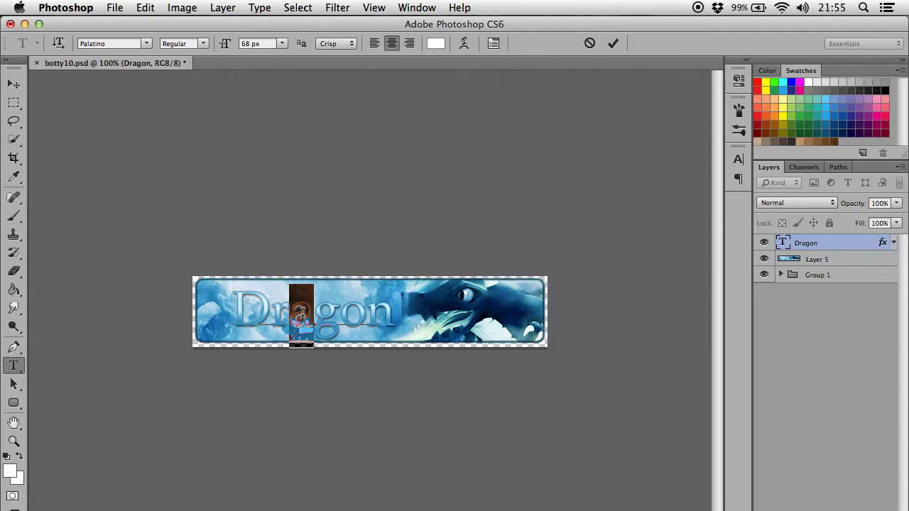
pyautogui.write('o')
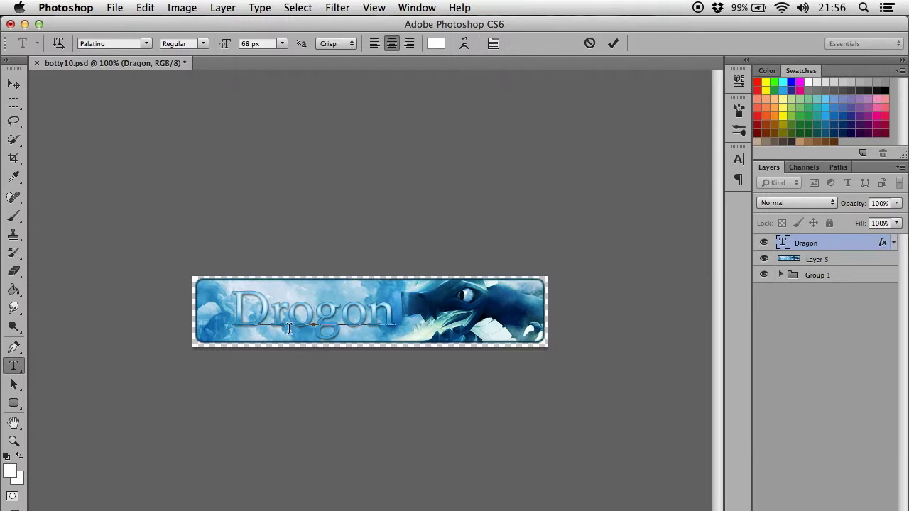
pyautogui.press('BackSpace')
pyautogui.write('a')
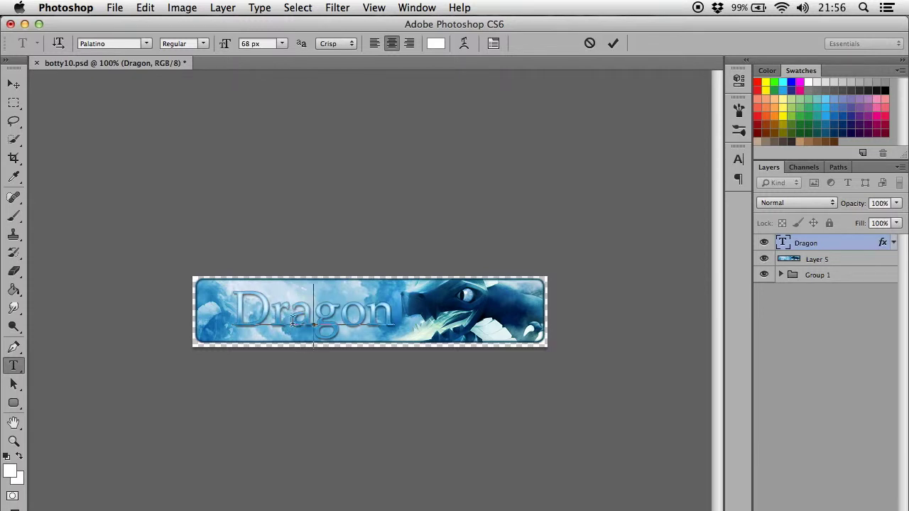
pyautogui.click(14, 84)
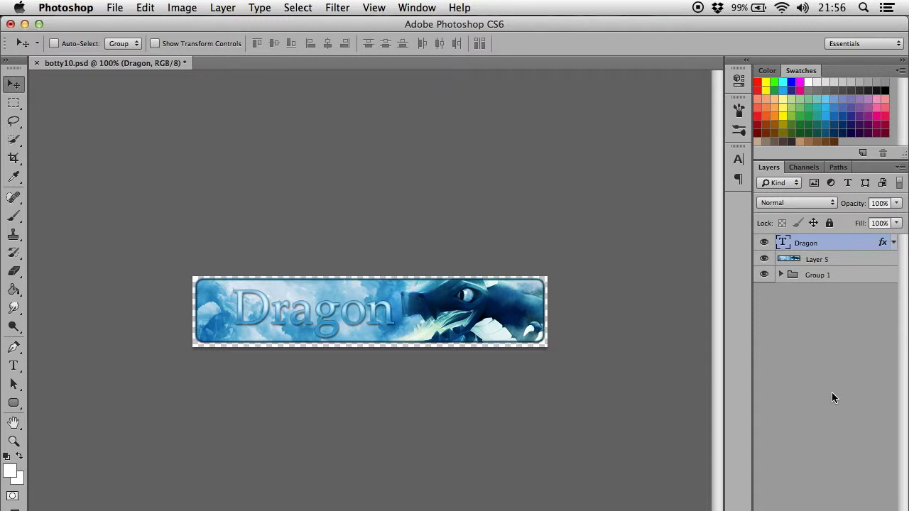
# Step: Clear the whole layer style from the "Dragon" text layer
pyautogui.click(894, 243)
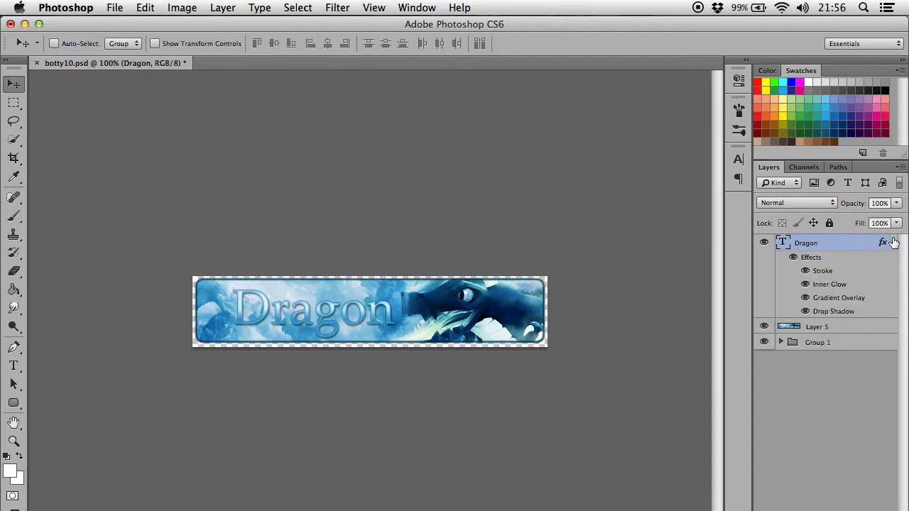
pyautogui.rightClick(894, 243)
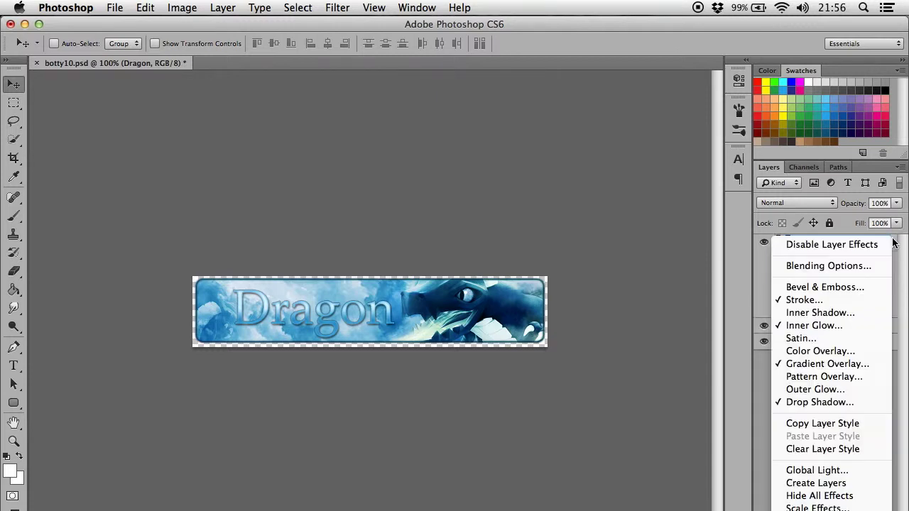
pyautogui.click(817, 452)
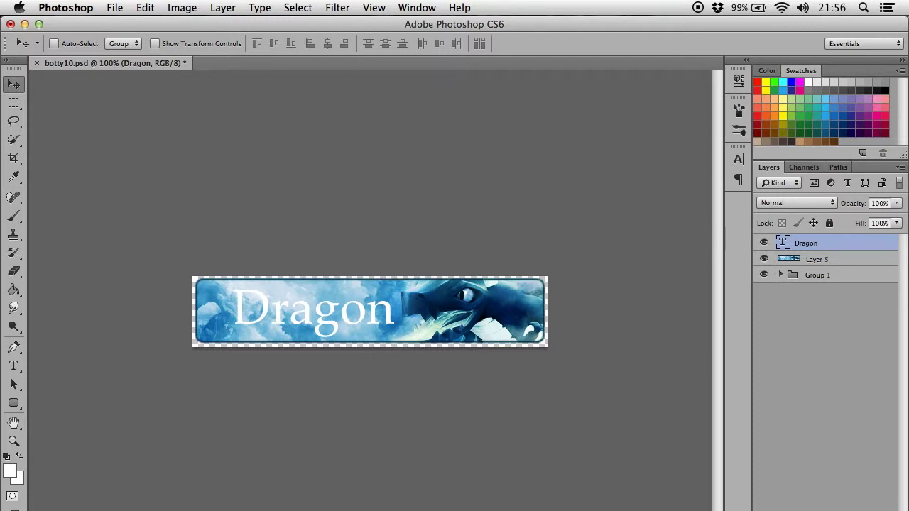
# Step: Add a Drop Shadow to the "Dragon" text with a distance of 2 px and a slightly reduced size
pyautogui.click(785, 510)
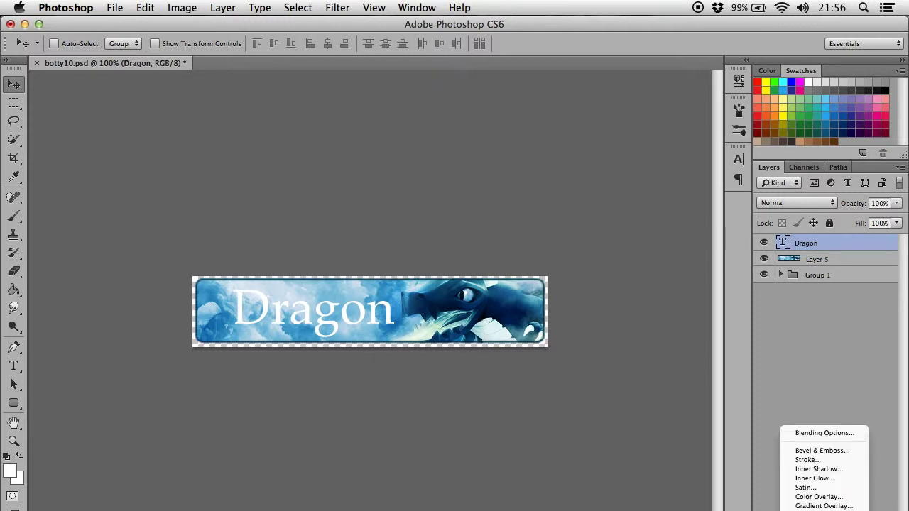
pyautogui.click(810, 510)
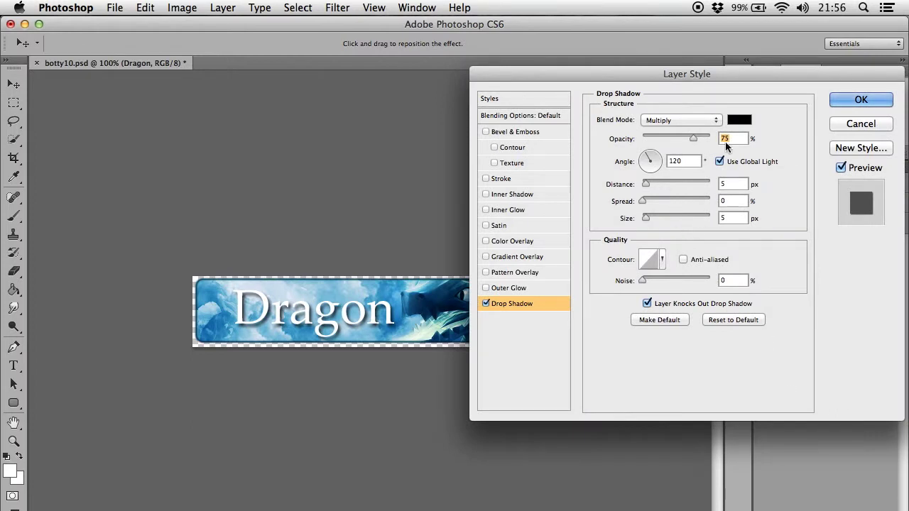
pyautogui.click(740, 188)
pyautogui.press('Down')
pyautogui.press('Down')
pyautogui.press('Down')
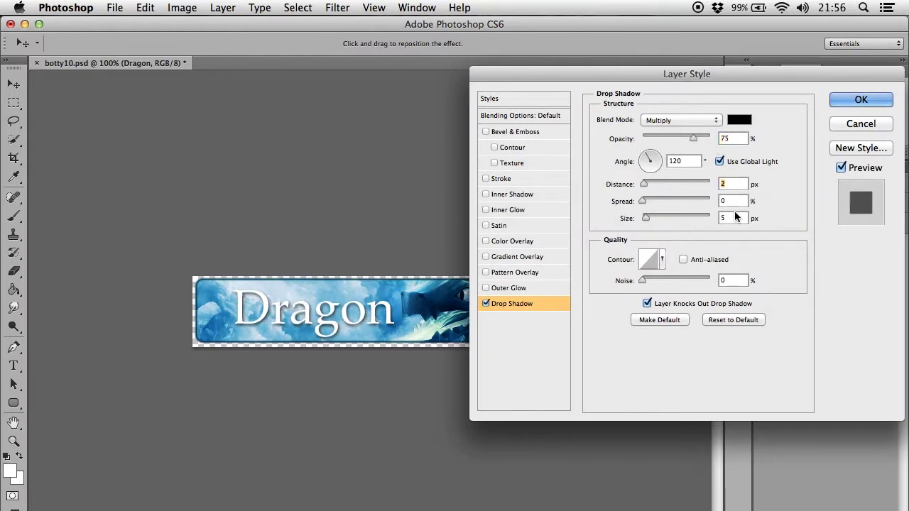
pyautogui.click(735, 215)
pyautogui.press('Down')
pyautogui.click(850, 99)
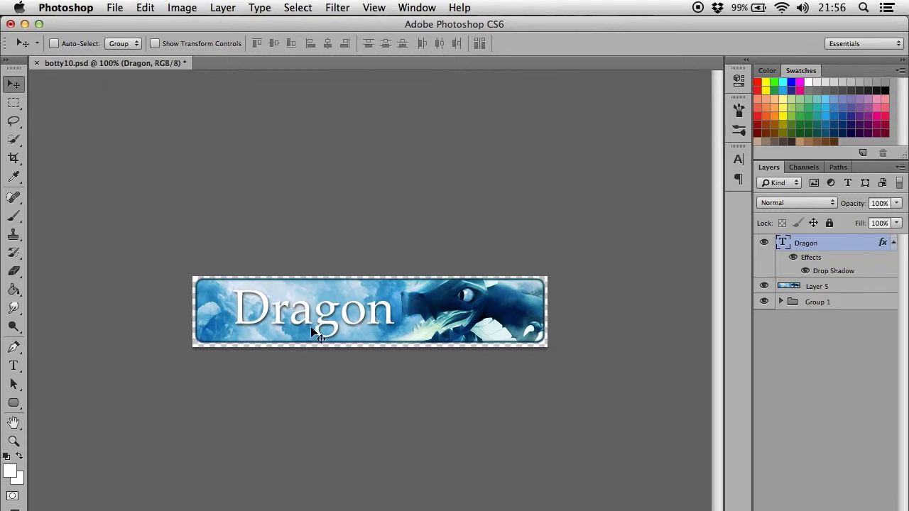
# Step: Try the "Dragon" layer at 0% fill, restore it to 100%, and undo the drop shadow
pyautogui.click(894, 244)
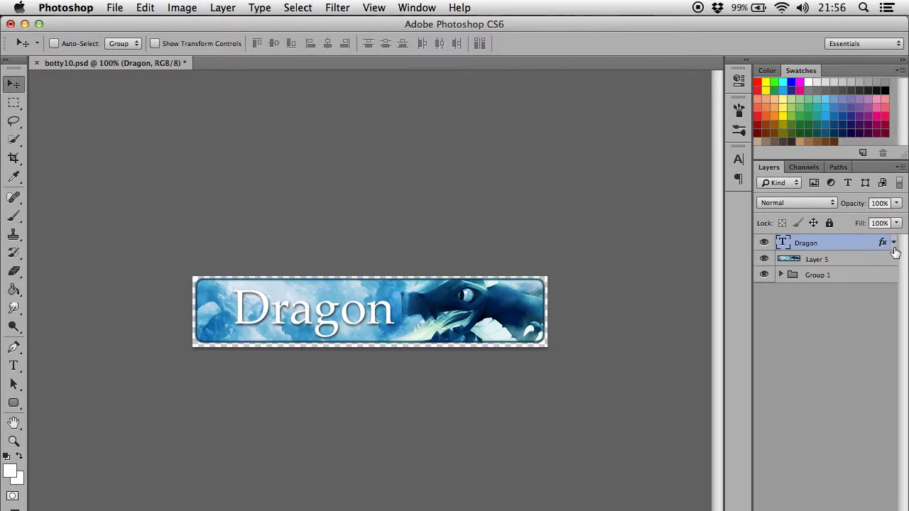
pyautogui.moveTo(858, 224); pyautogui.dragTo(812, 225)
pyautogui.moveTo(719, 219); pyautogui.dragTo(716, 226)
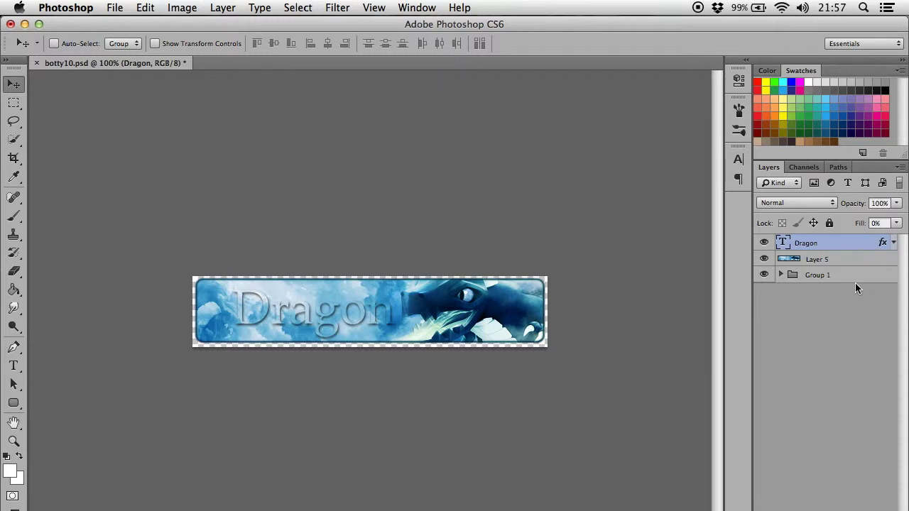
pyautogui.hotkey('shift', '0')
pyautogui.press('super+z')
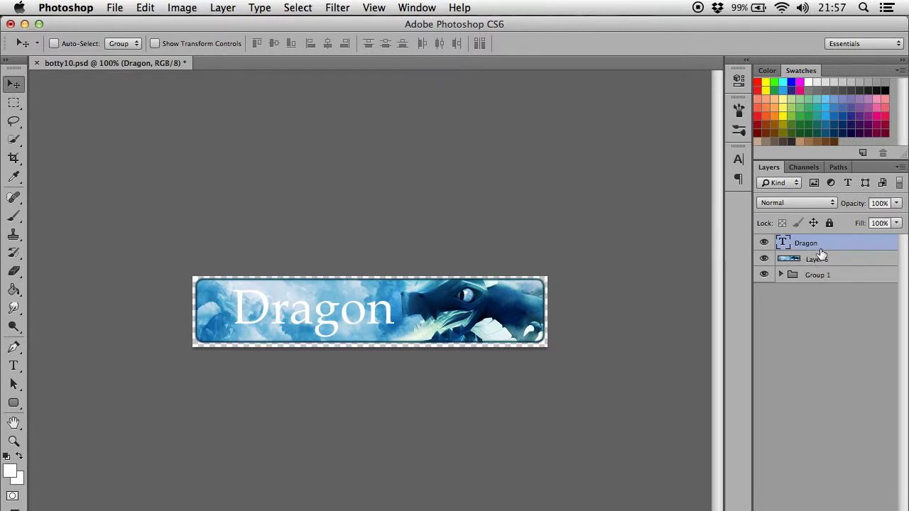
# Step: Duplicate the "Dragon" text layer and place the copy directly beneath the original
pyautogui.press('super+j')
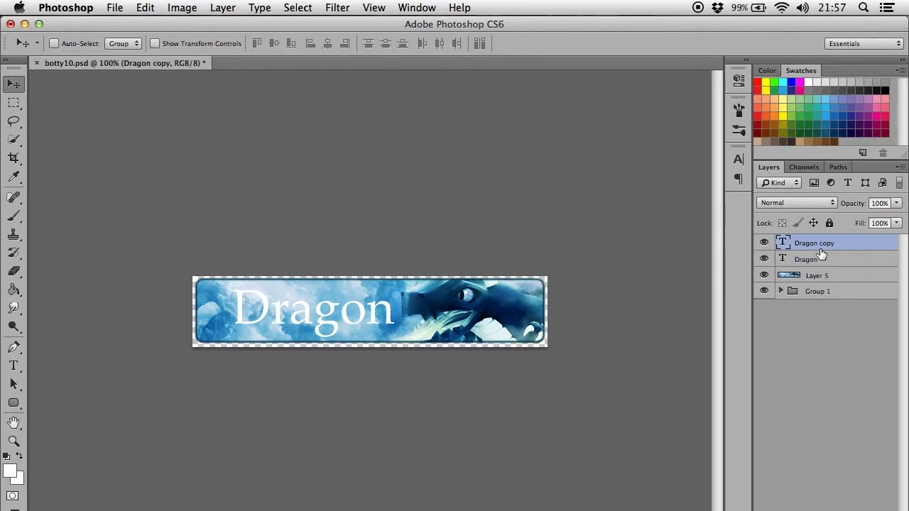
pyautogui.click(815, 243)
pyautogui.moveTo(815, 243); pyautogui.dragTo(808, 260)
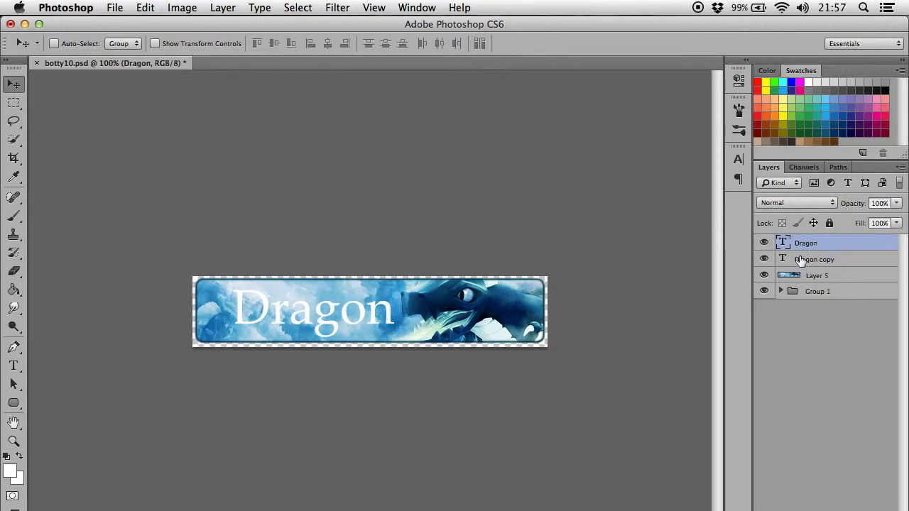
# Step: Compare the two stacked "Dragon" text layers by toggling their visibility, ending with the lower copy selected
pyautogui.click(764, 243)
pyautogui.click(764, 260)
pyautogui.click(765, 260)
pyautogui.click(765, 259)
pyautogui.click(764, 244)
pyautogui.click(764, 244)
pyautogui.click(765, 244)
pyautogui.click(764, 260)
pyautogui.click(802, 262)
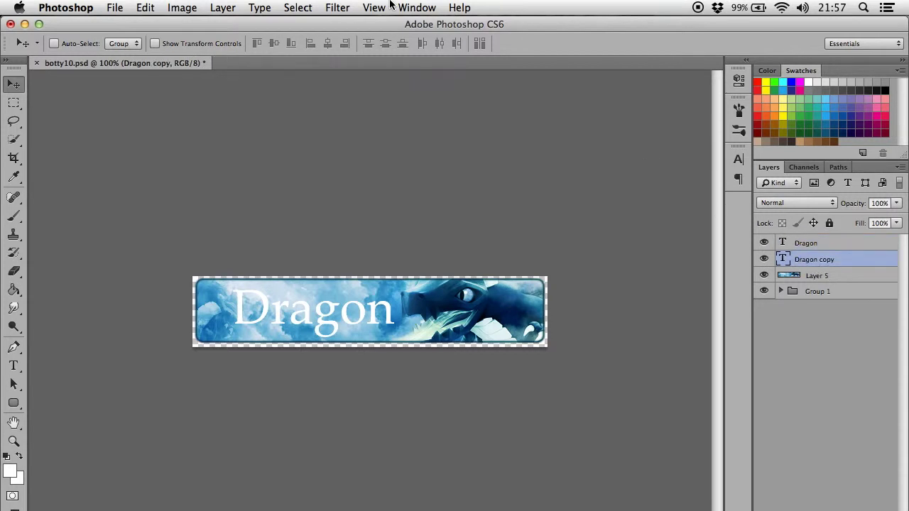
pyautogui.click(346, 7)
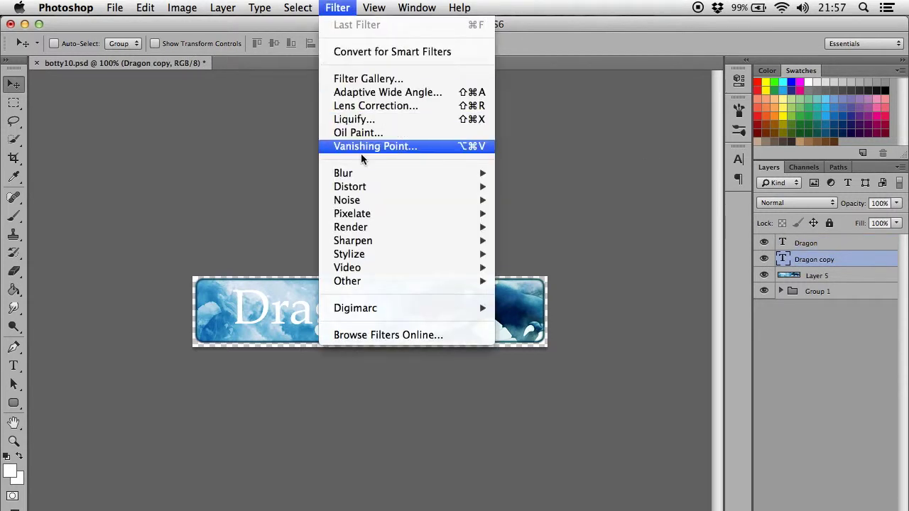
pyautogui.moveTo(363, 177)
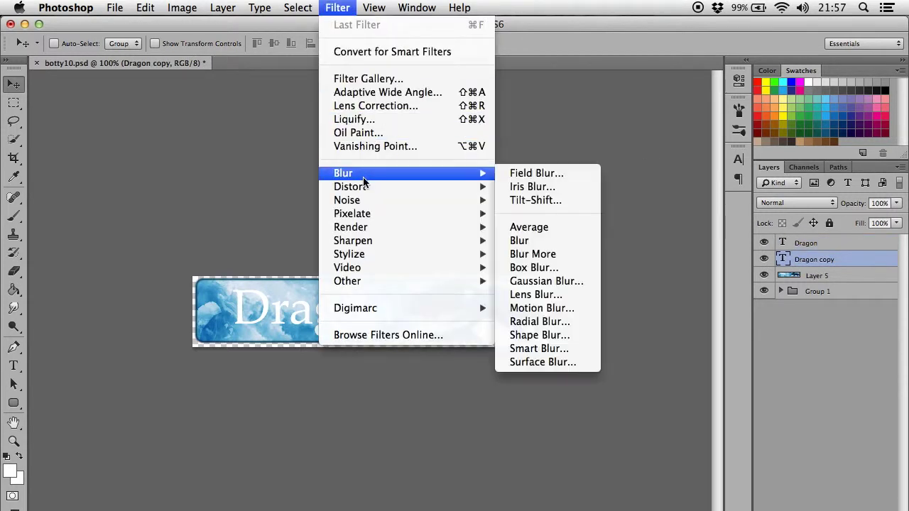
pyautogui.click(864, 266)
# Step: Hide the top "Dragon" text and recolor the lower copy light blue (#45afe3), sampling the hue from the banner
pyautogui.click(764, 243)
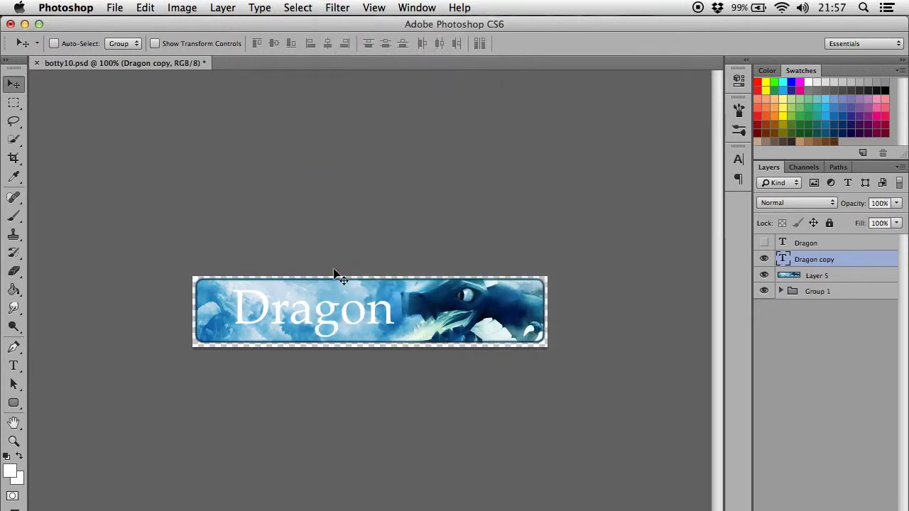
pyautogui.press('t')
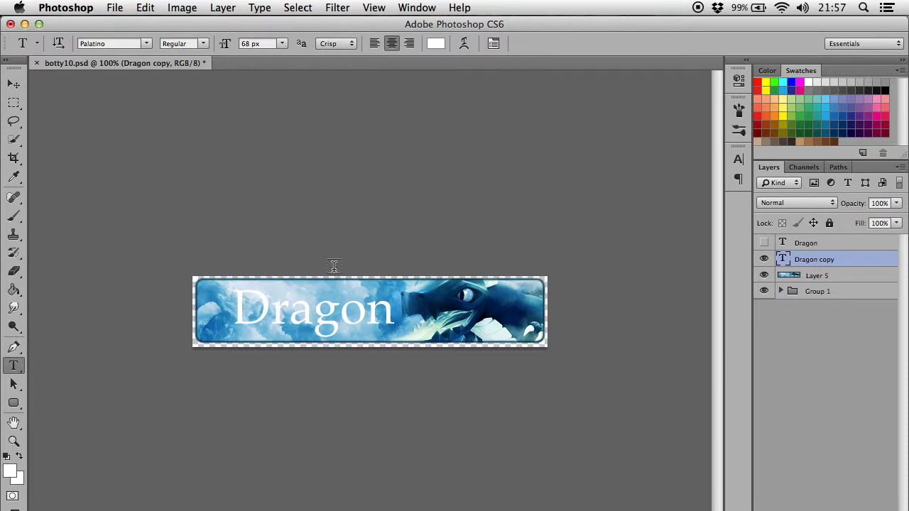
pyautogui.click(387, 313)
pyautogui.doubleClick(387, 313)
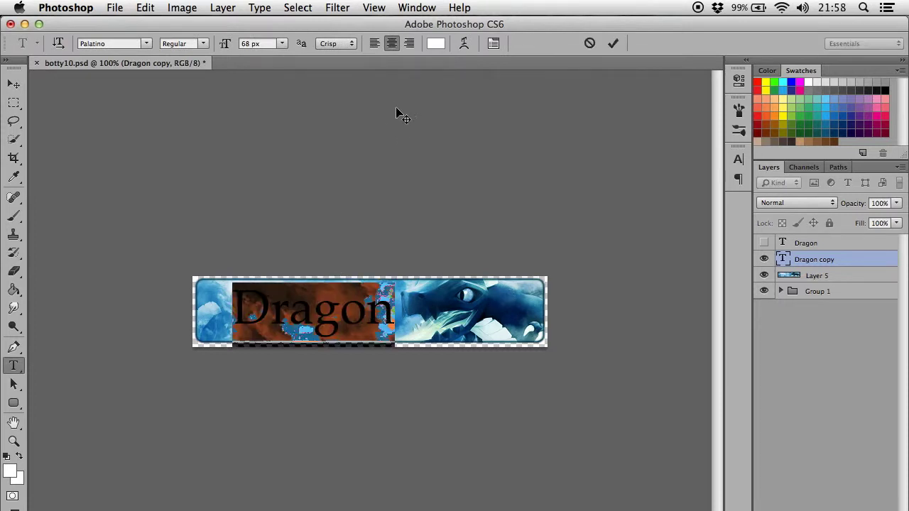
pyautogui.click(434, 44)
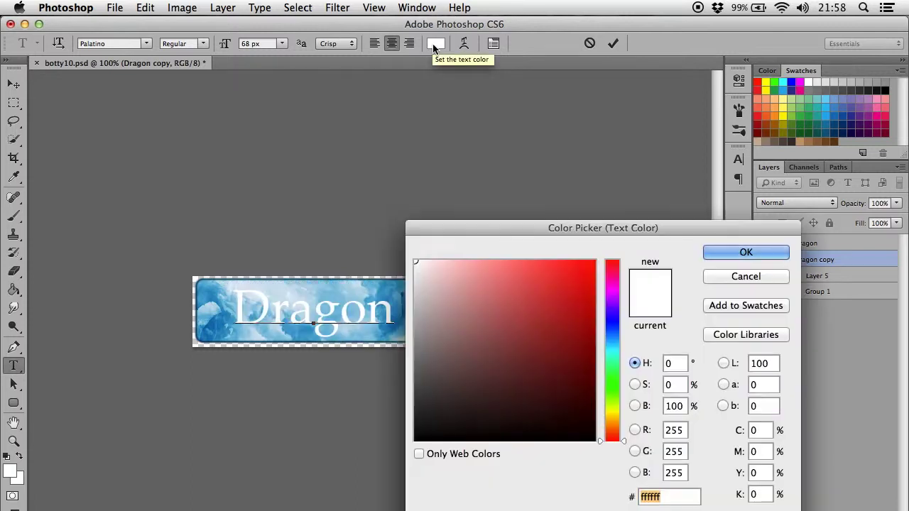
pyautogui.click(383, 290)
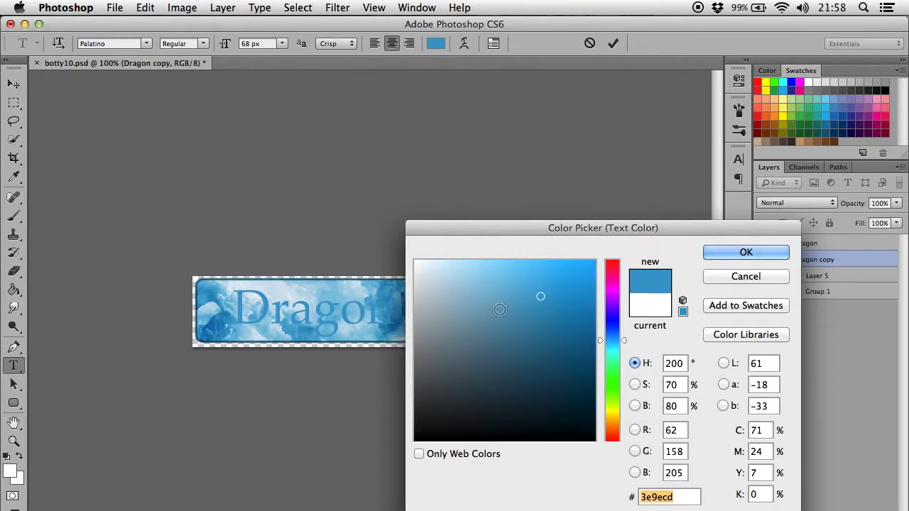
pyautogui.click(541, 280)
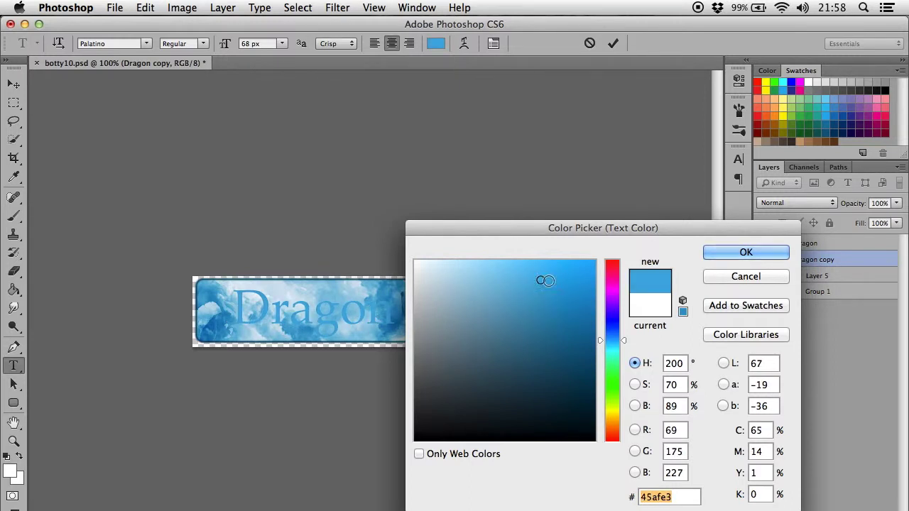
pyautogui.click(778, 259)
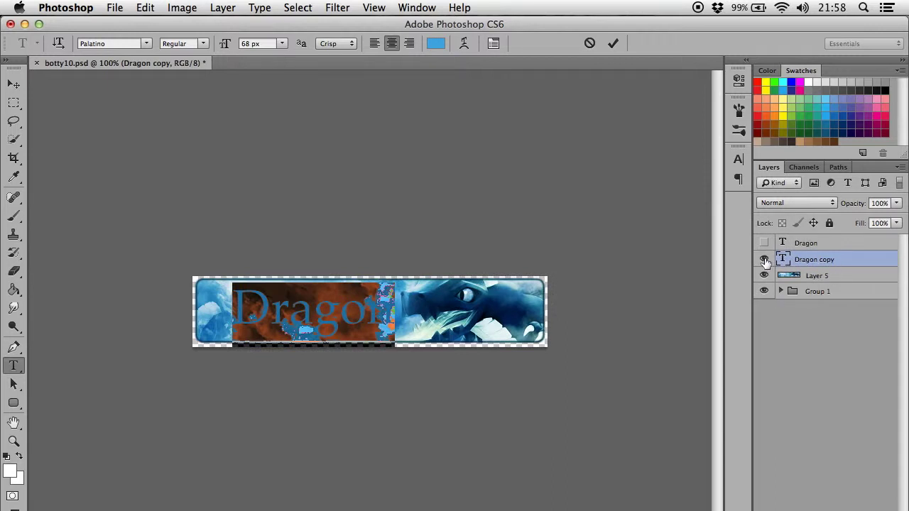
pyautogui.click(764, 243)
pyautogui.click(14, 83)
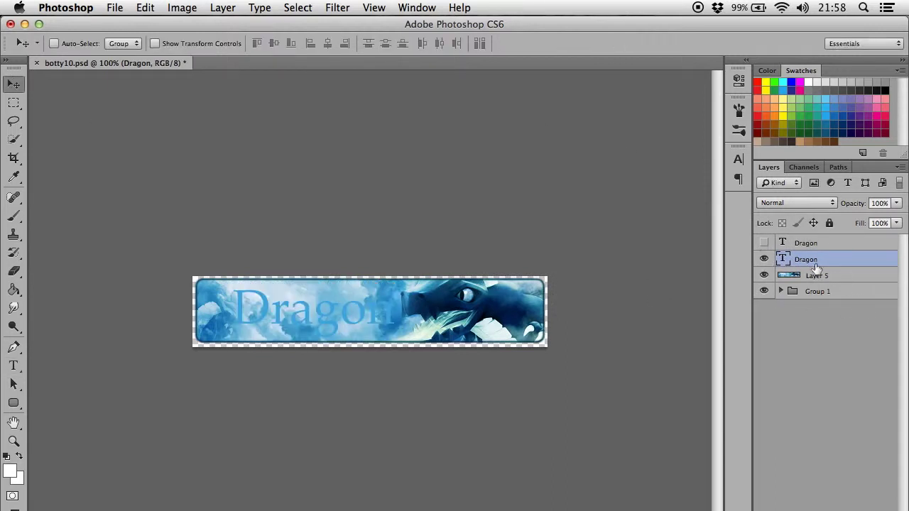
pyautogui.click(765, 243)
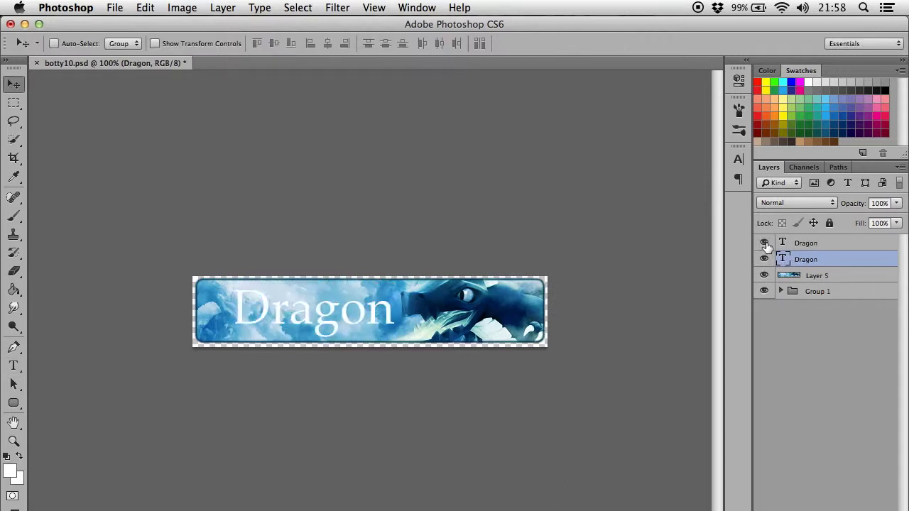
pyautogui.click(765, 243)
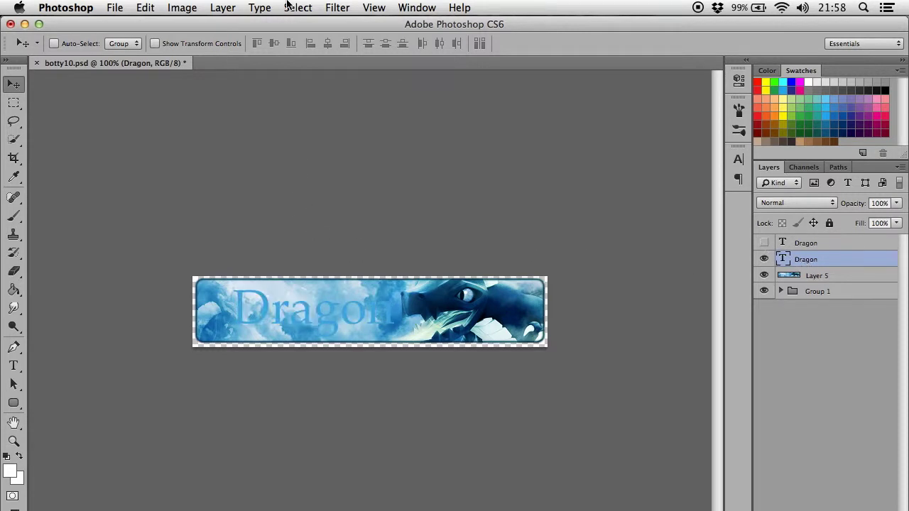
# Step: Rasterize the lower blue "Dragon" layer, soften it with a small-radius Gaussian Blur, and show the white text above it
pyautogui.click(338, 8)
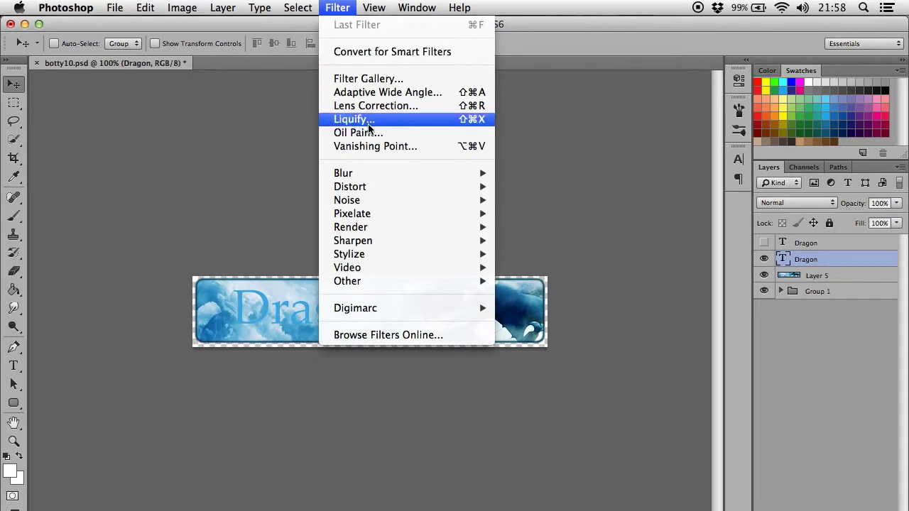
pyautogui.moveTo(383, 178)
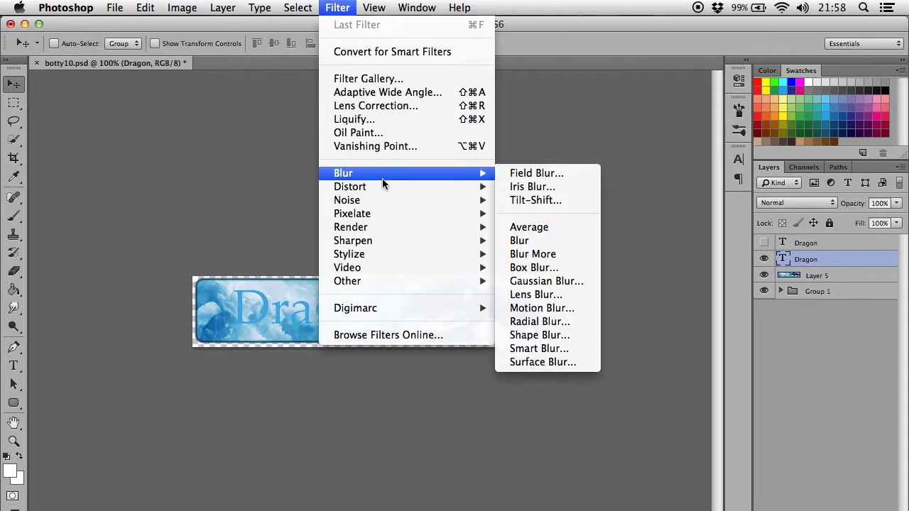
pyautogui.click(558, 283)
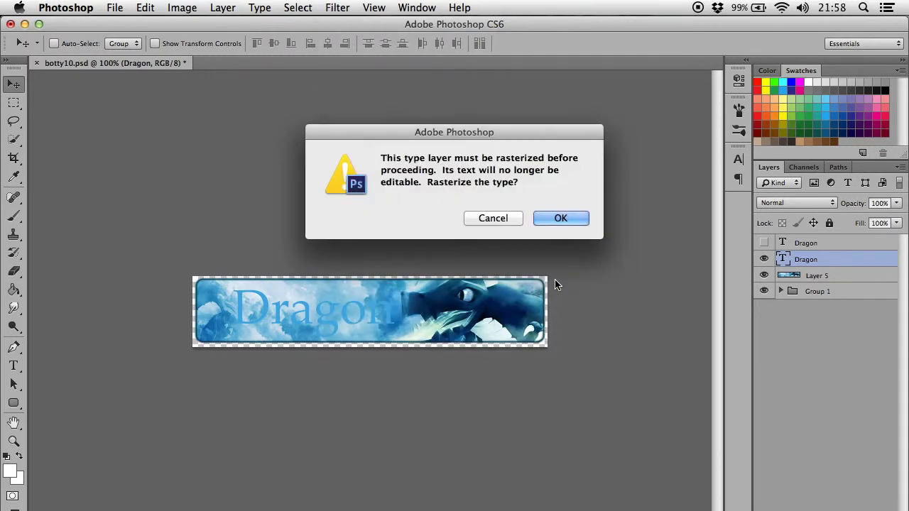
pyautogui.moveTo(469, 133); pyautogui.dragTo(404, 133)
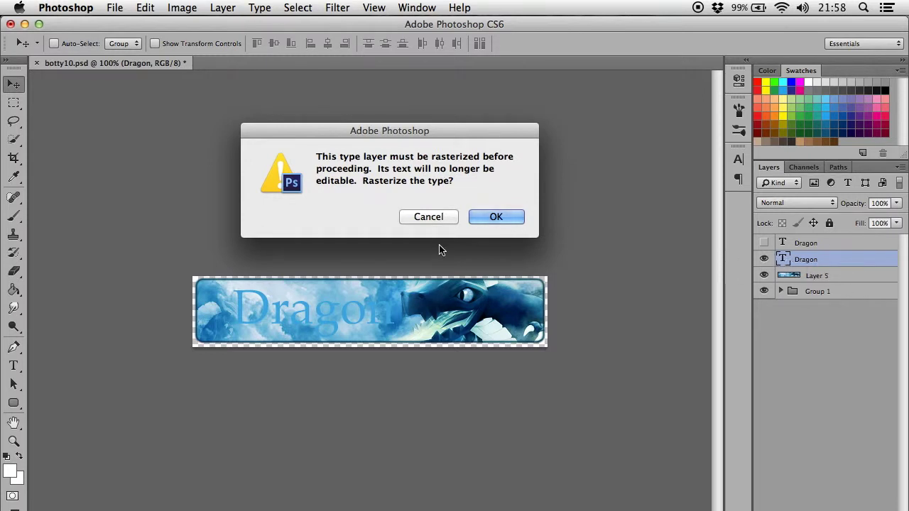
pyautogui.click(514, 218)
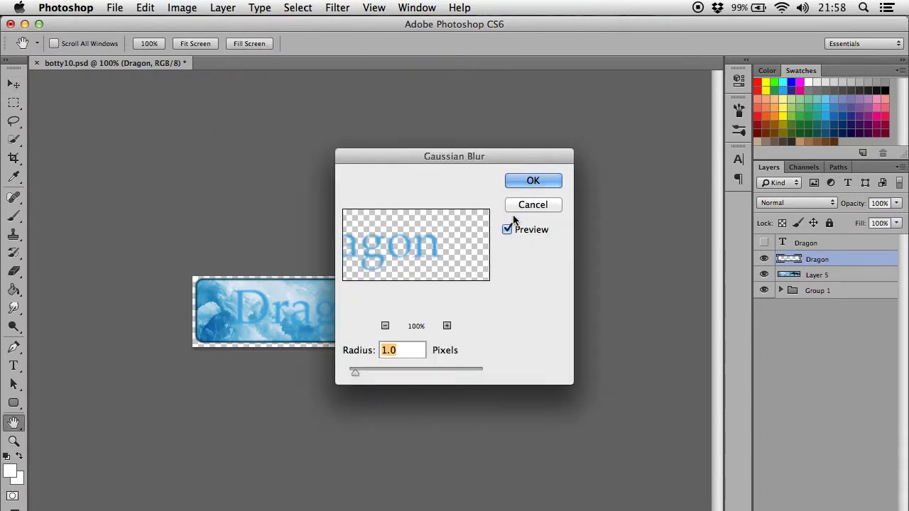
pyautogui.moveTo(470, 160); pyautogui.dragTo(523, 163)
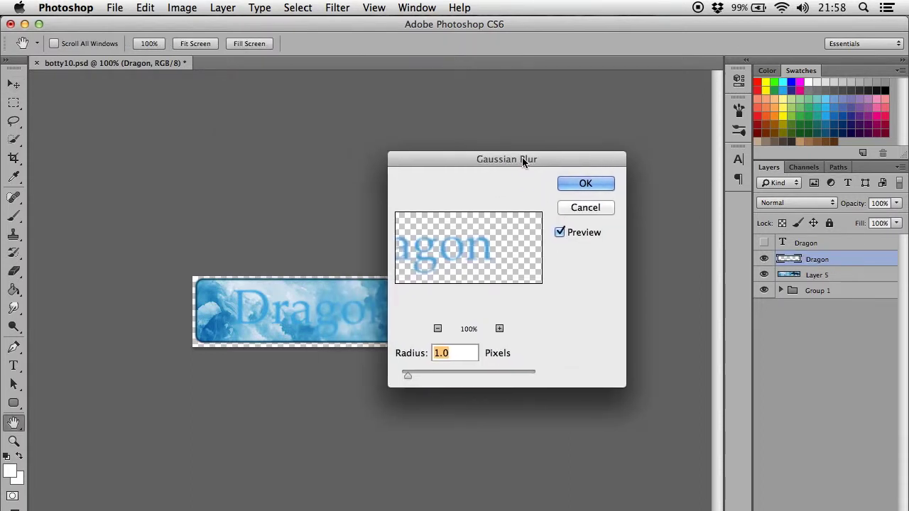
pyautogui.moveTo(457, 249); pyautogui.dragTo(511, 246)
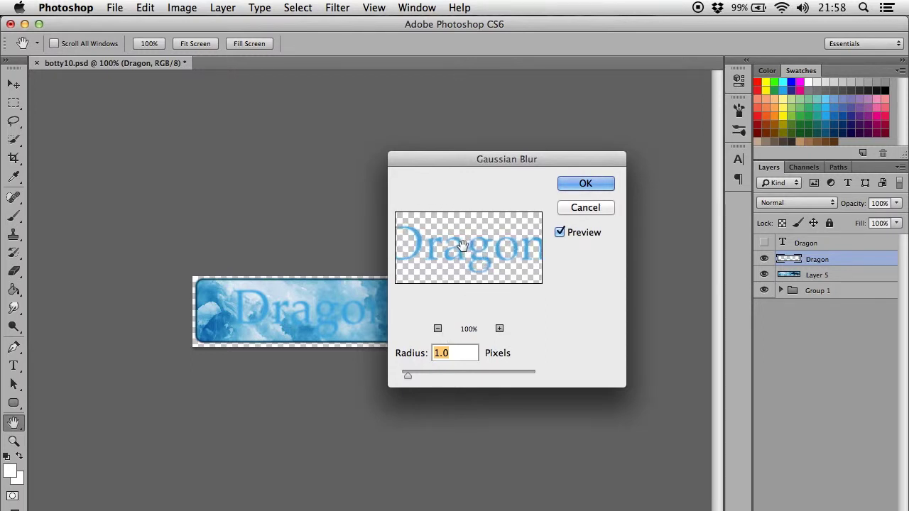
pyautogui.moveTo(412, 384); pyautogui.dragTo(413, 381)
pyautogui.click(568, 184)
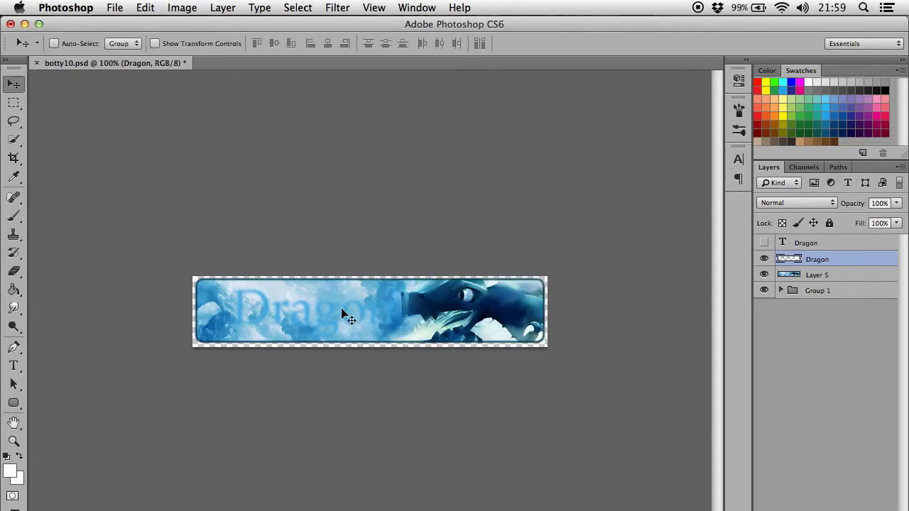
pyautogui.click(765, 244)
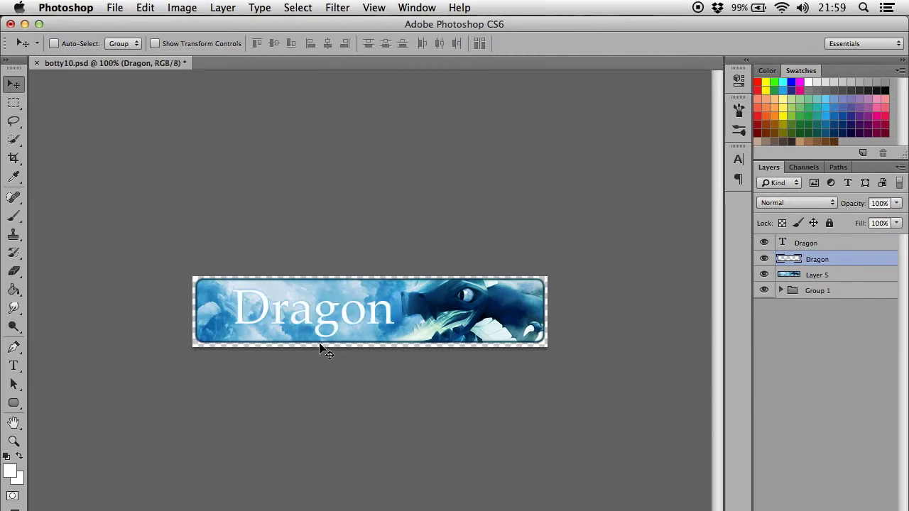
# Step: Examine the blurred glow around the white "Dragon" letters up close, with its layer switched off and on
pyautogui.press('super+minus')
pyautogui.press('super+plus')
pyautogui.press('super+plus')
pyautogui.press('super+plus')
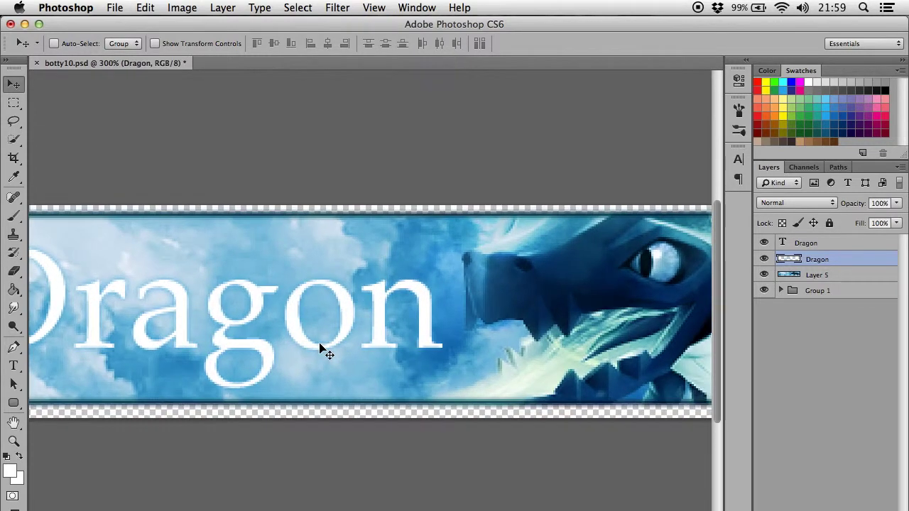
pyautogui.hscroll(-5, 371, 307)
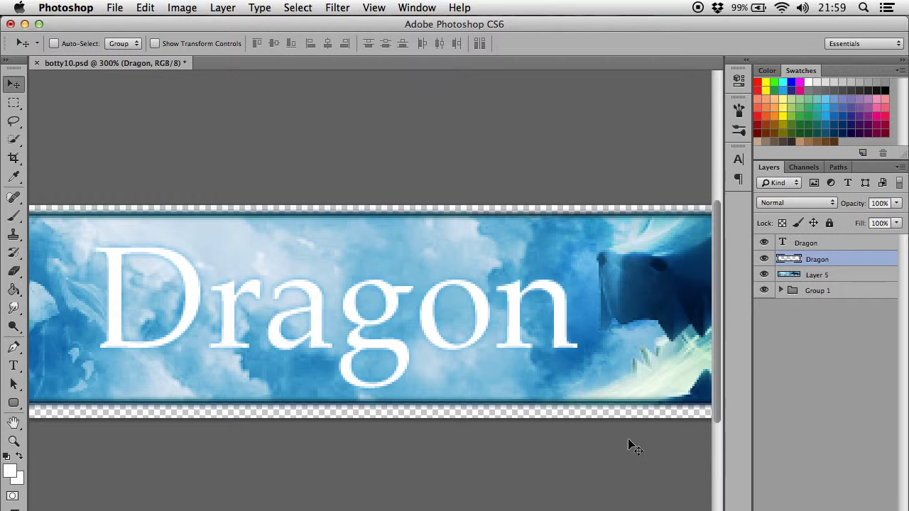
pyautogui.click(764, 259)
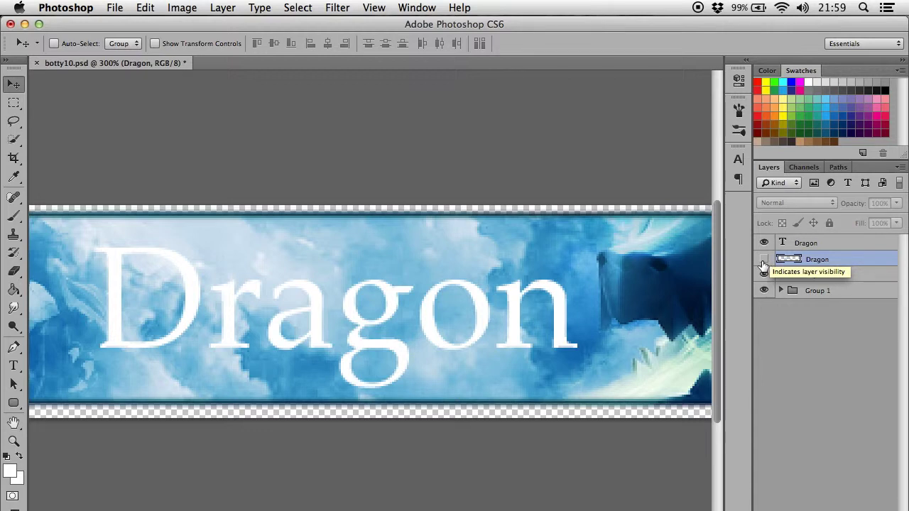
pyautogui.click(764, 260)
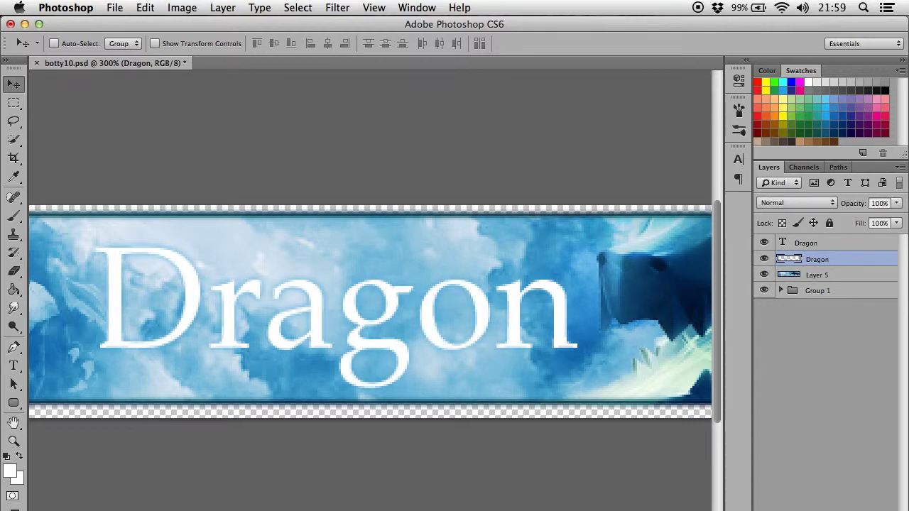
pyautogui.press('super+1')
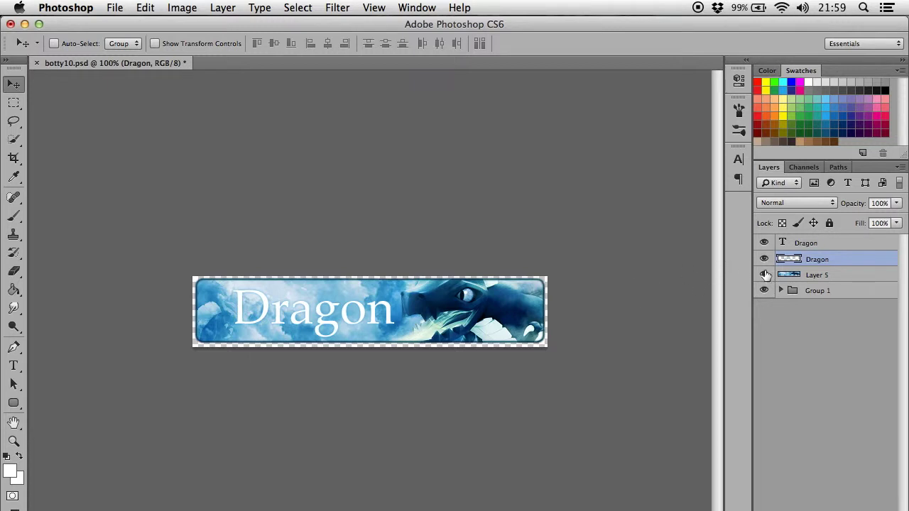
# Step: Add an empty layer between the banner image and the blurred "Dragon" layer, and switch to the Pencil tool
pyautogui.click(843, 277)
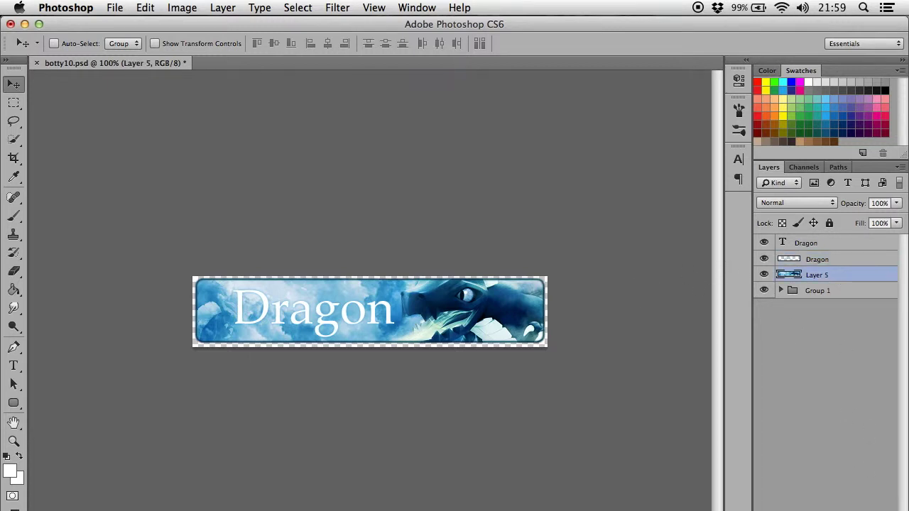
pyautogui.press('super+alt+shift+e')
pyautogui.press('super+minus')
pyautogui.press('super+minus')
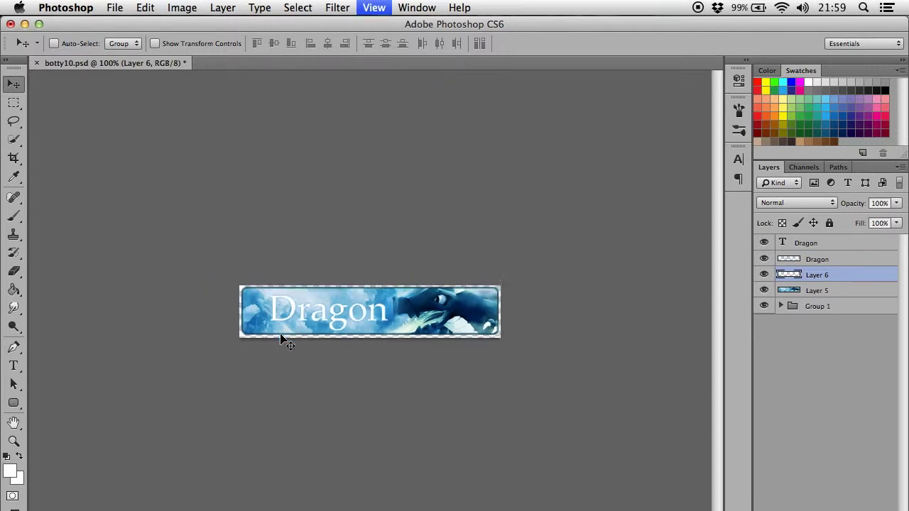
pyautogui.press('super+equal')
pyautogui.press('super+equal')
pyautogui.press('super+equal')
pyautogui.press('super+equal')
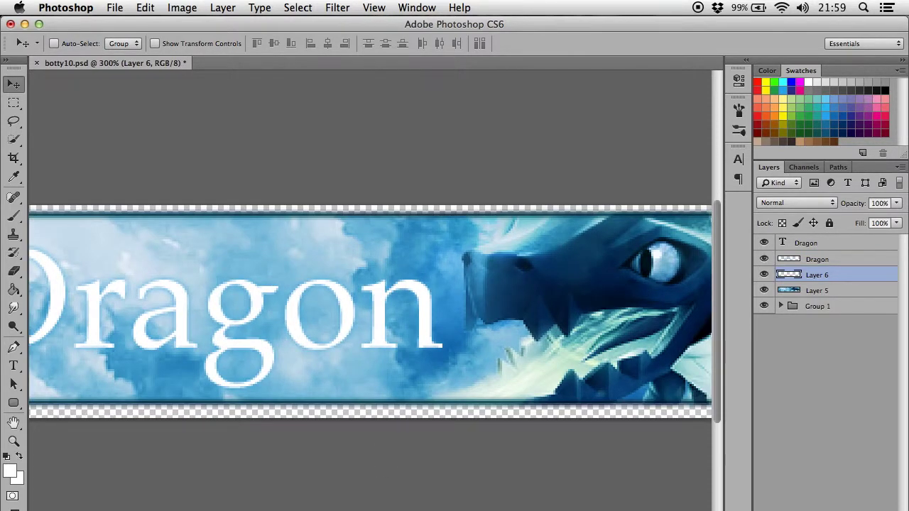
pyautogui.hscroll(-10, 371, 312)
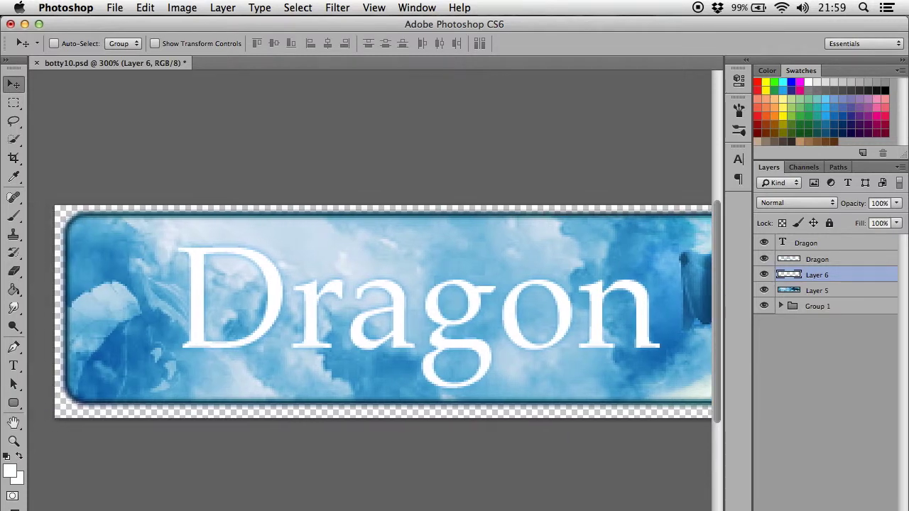
pyautogui.hscroll(4, 370, 312)
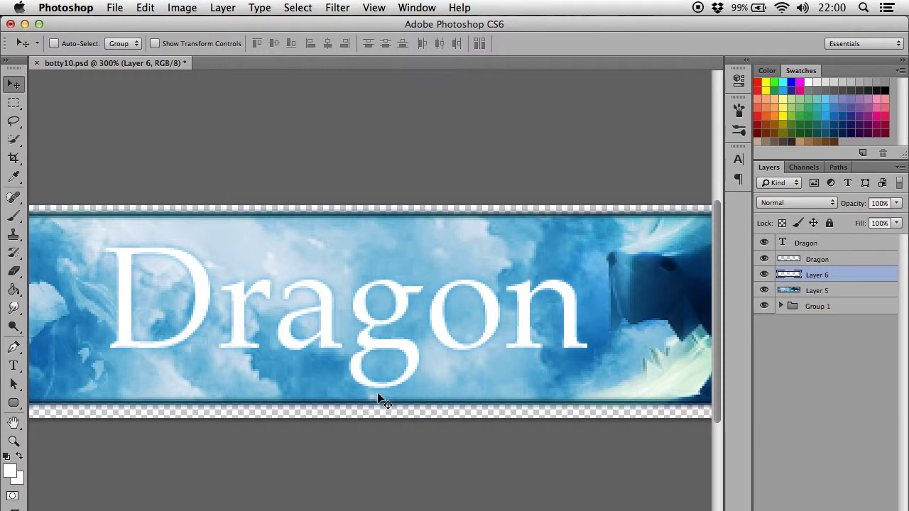
pyautogui.moveTo(21, 213); pyautogui.dragTo(60, 226)
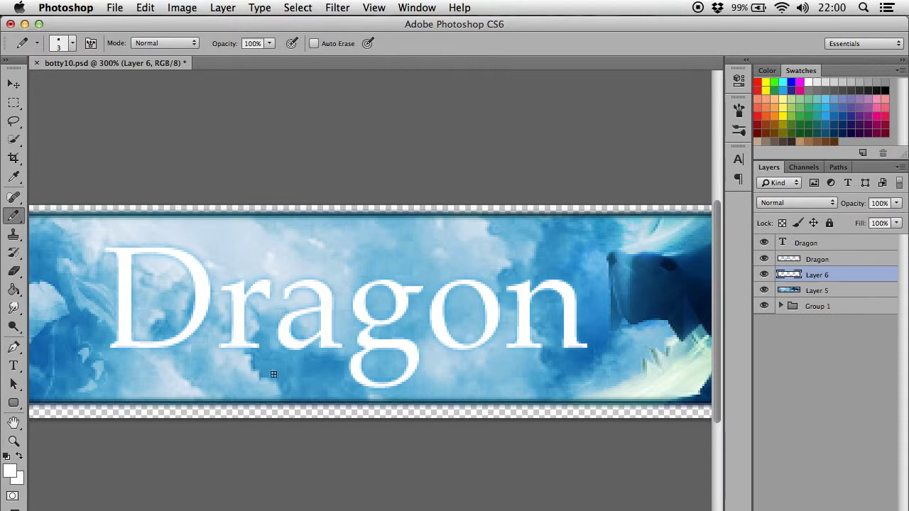
# Step: Draw a straight white 3 px pencil underline beneath the full word "Dragon" on the empty layer behind the text
pyautogui.moveTo(323, 356); pyautogui.dragTo(579, 368)
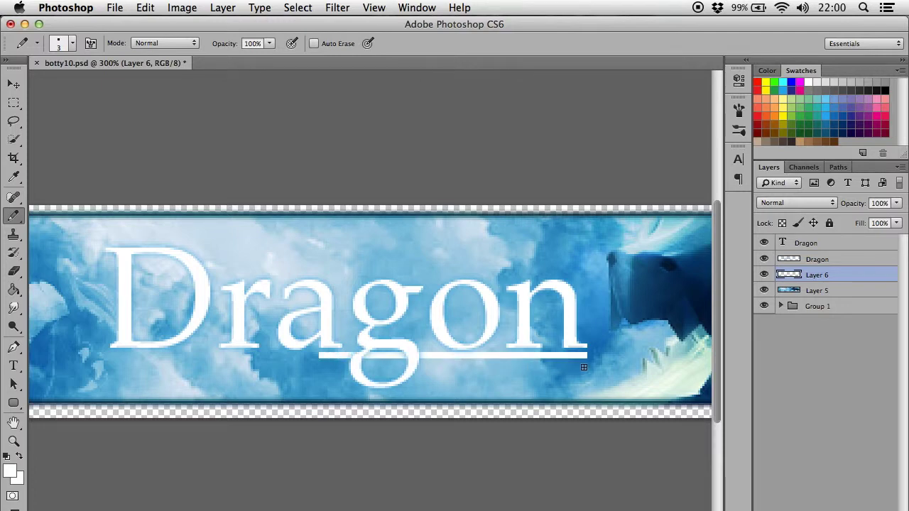
pyautogui.moveTo(321, 355); pyautogui.dragTo(122, 355)
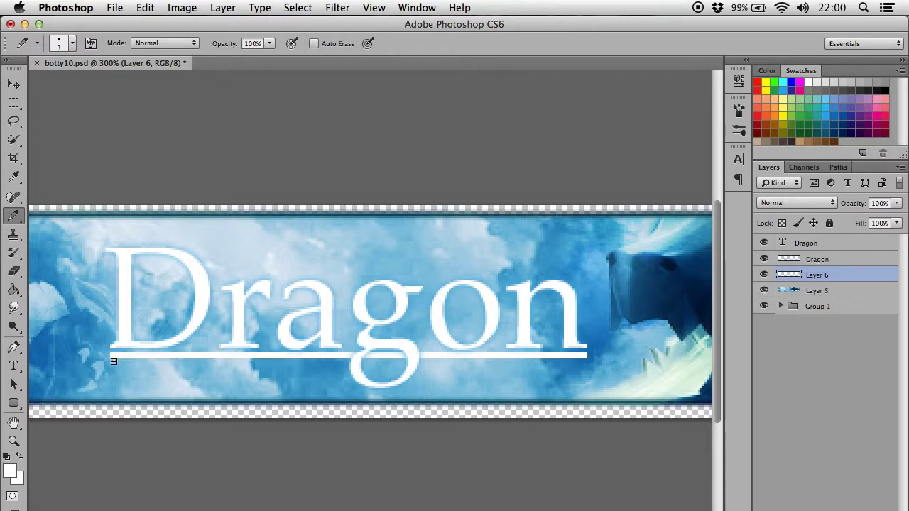
pyautogui.press('super+minus')
pyautogui.press('super+minus')
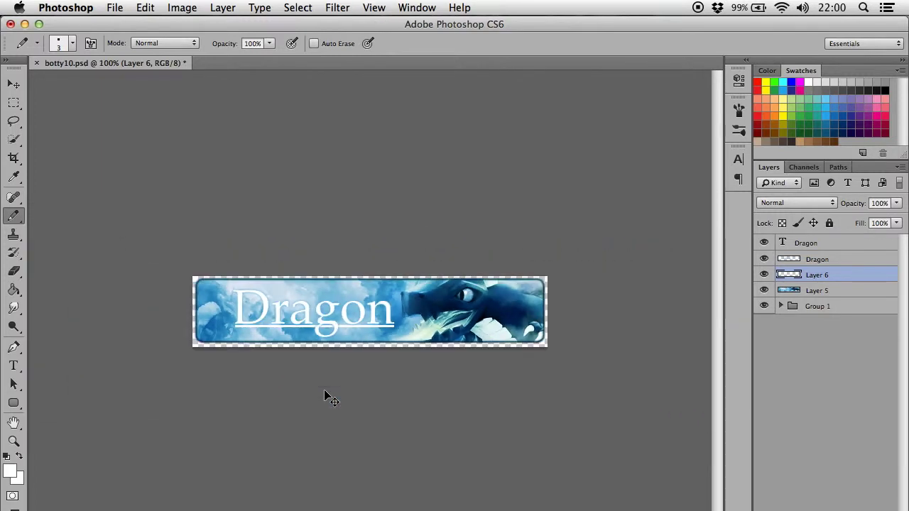
pyautogui.press('super+equal')
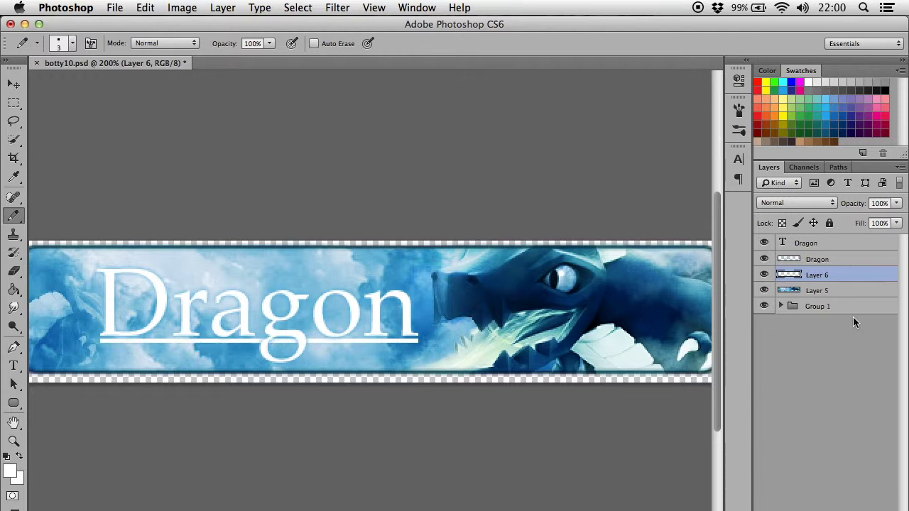
# Step: Merge the white "Dragon" text with its blurred copy into one layer and compare it switched off and on
pyautogui.click(813, 249)
pyautogui.keyDown('shift'); pyautogui.click(815, 260); pyautogui.keyUp('shift')
pyautogui.rightClick(815, 260)
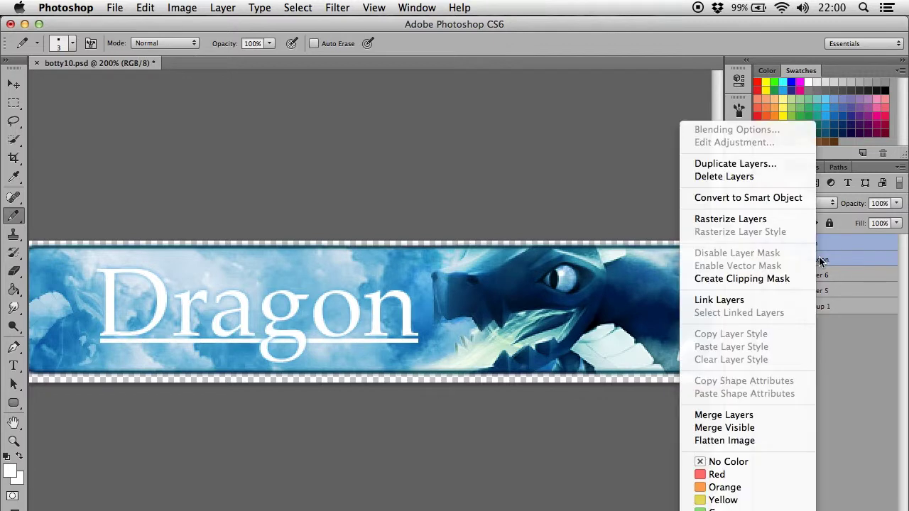
pyautogui.click(756, 416)
pyautogui.click(764, 243)
pyautogui.click(765, 243)
pyautogui.click(764, 243)
pyautogui.click(767, 245)
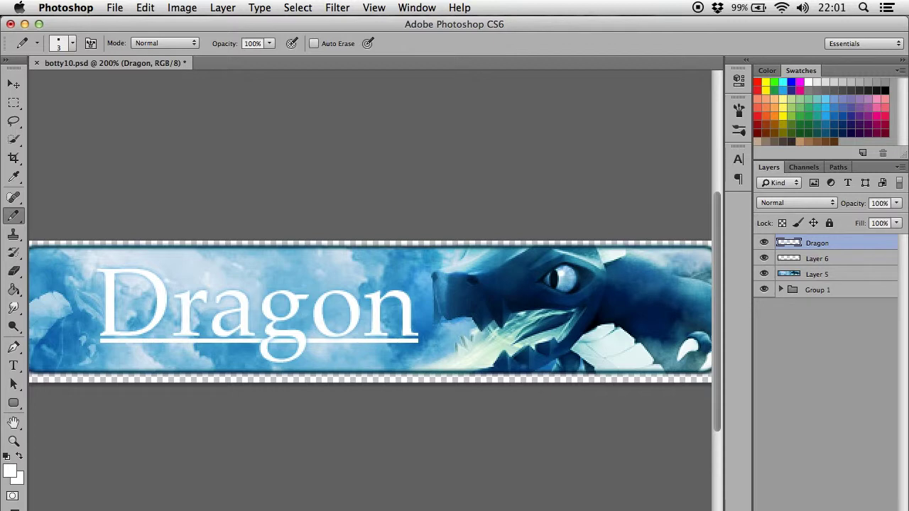
# Step: Add a layer mask to the merged "Dragon" layer and switch to the Brush tool
pyautogui.click(802, 510)
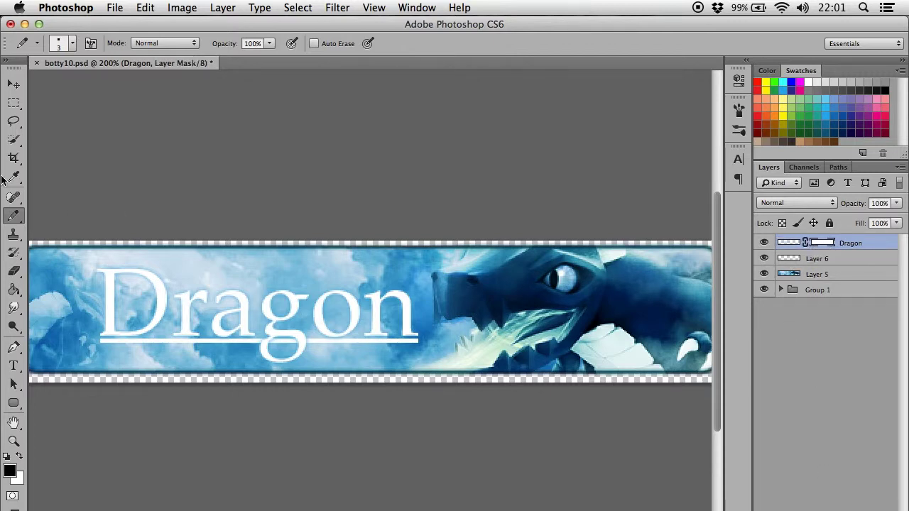
pyautogui.click(13, 216)
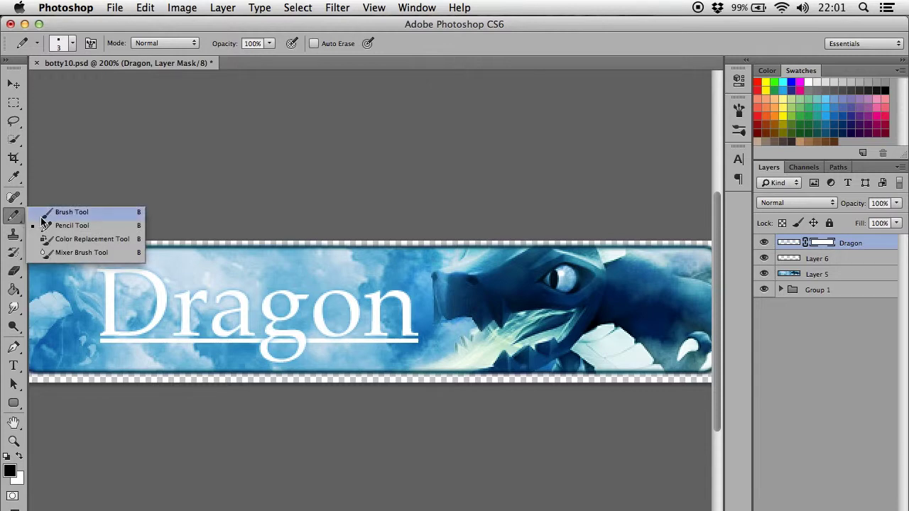
pyautogui.click(41, 217)
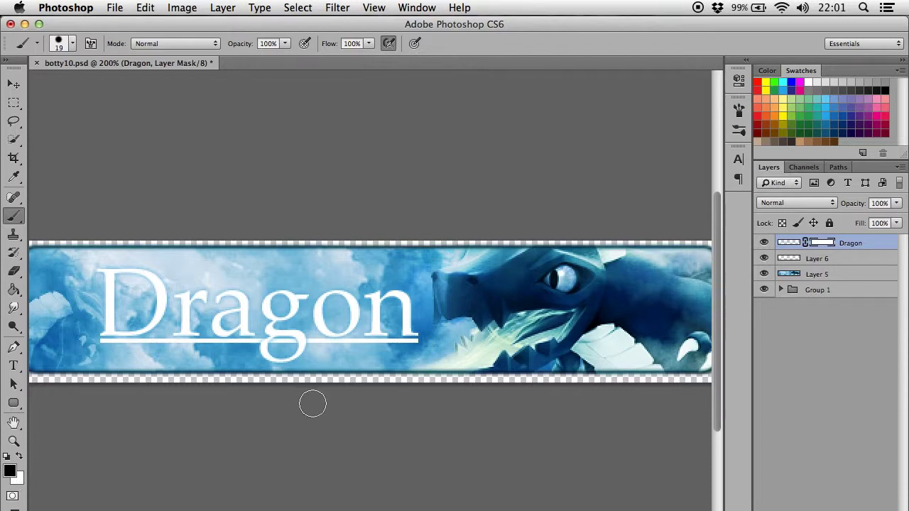
# Step: Paint black on the layer mask with a 2 px brush where the right side of the "g" loop crosses the underline
pyautogui.press('super+minus')
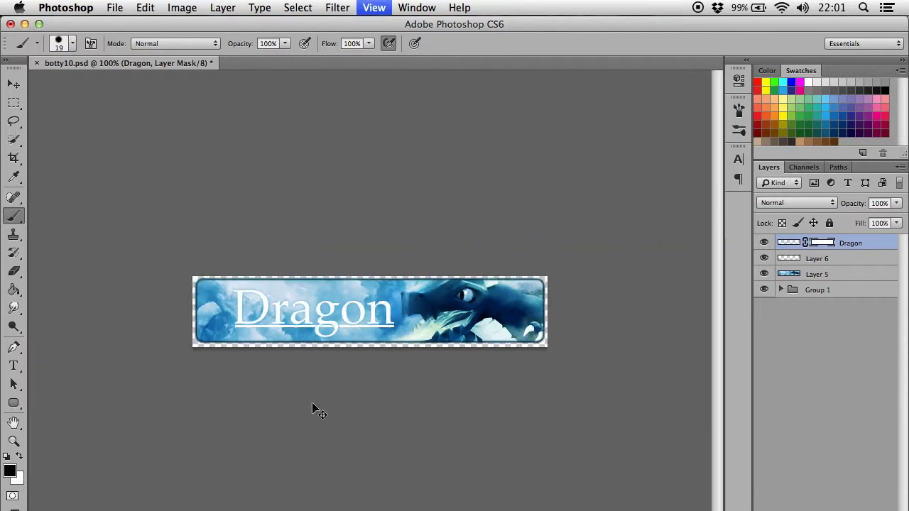
pyautogui.press('super+plus')
pyautogui.press('super+plus')
pyautogui.press('super+plus')
pyautogui.press('super+plus')
pyautogui.press('super+plus')
pyautogui.press('super+plus')
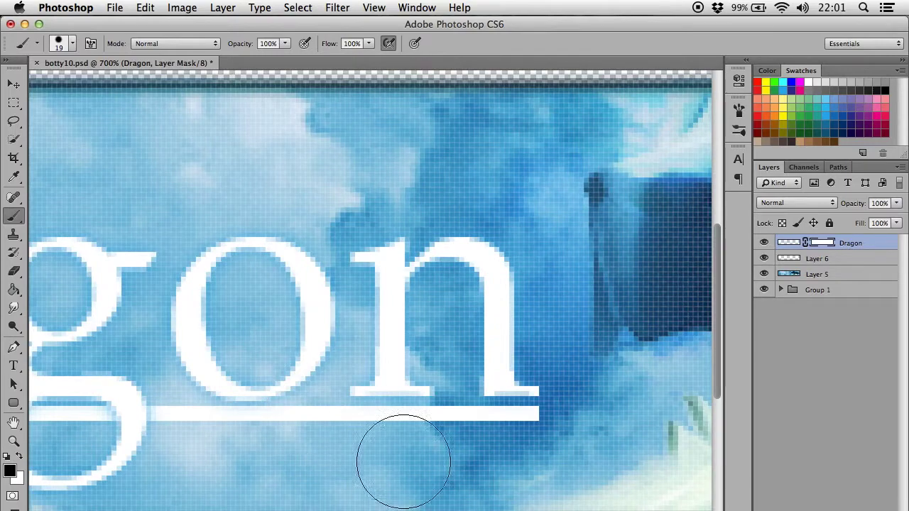
pyautogui.hscroll(-10, 372, 439)
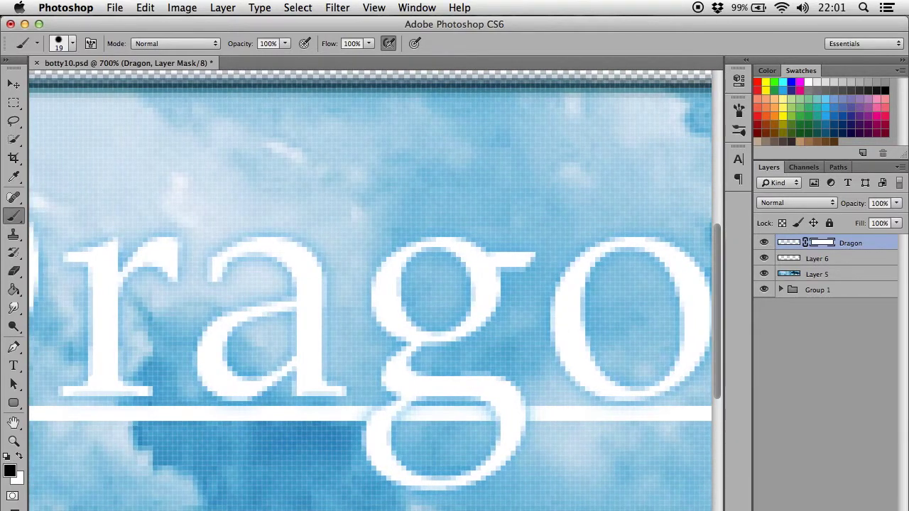
pyautogui.press('super+plus')
pyautogui.press('super+plus')
pyautogui.press('super+plus')
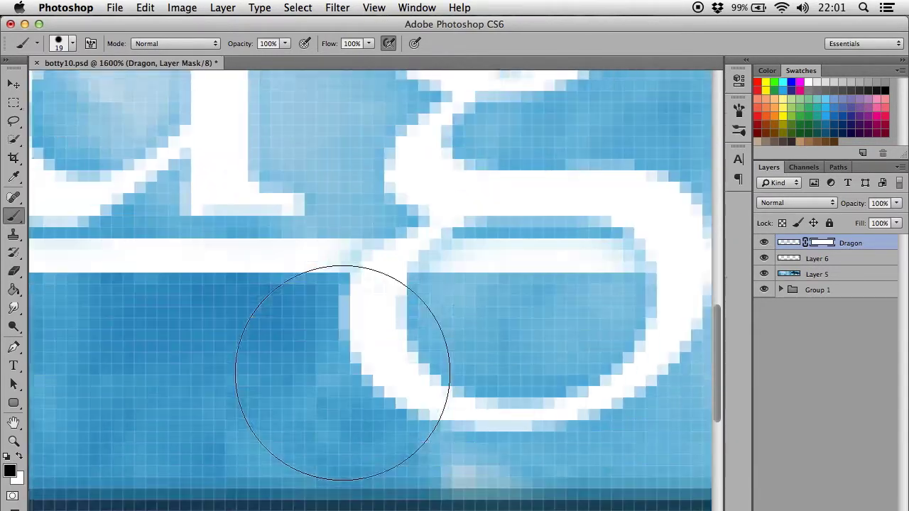
pyautogui.scroll(-5, 342, 373)
pyautogui.scroll(3, 356, 382)
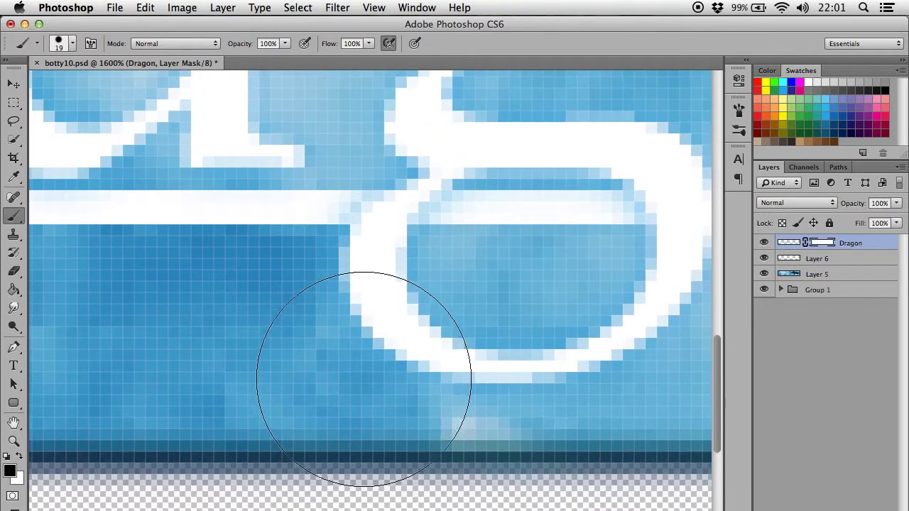
pyautogui.hscroll(10, 370, 290)
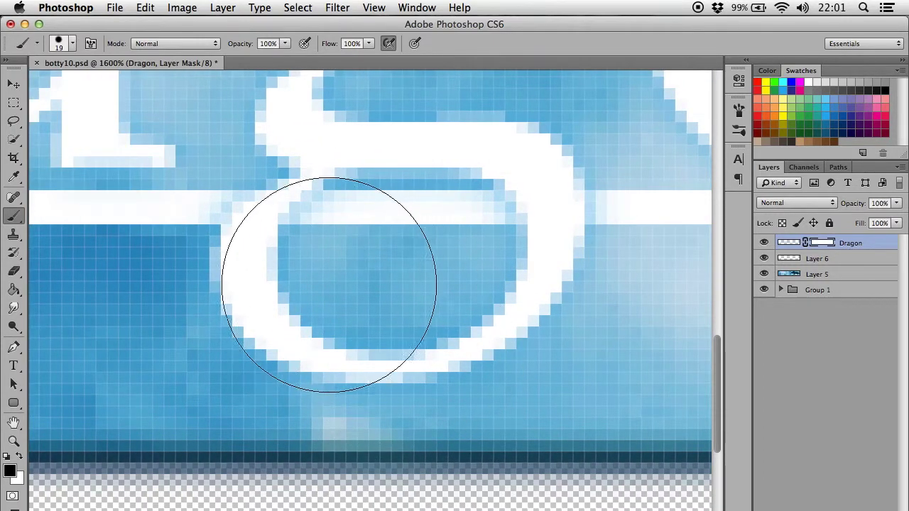
pyautogui.press('[')
pyautogui.press('[')
pyautogui.press('[')
pyautogui.press('[')
pyautogui.press('[')
pyautogui.press('[')
pyautogui.press('[')
pyautogui.press('[')
pyautogui.press('[')
pyautogui.press('[')
pyautogui.press('[')
pyautogui.press('[')
pyautogui.press('[')
pyautogui.press('[')
pyautogui.press('[')
pyautogui.press('[')
pyautogui.press('[')
pyautogui.press('[')
pyautogui.press(']')
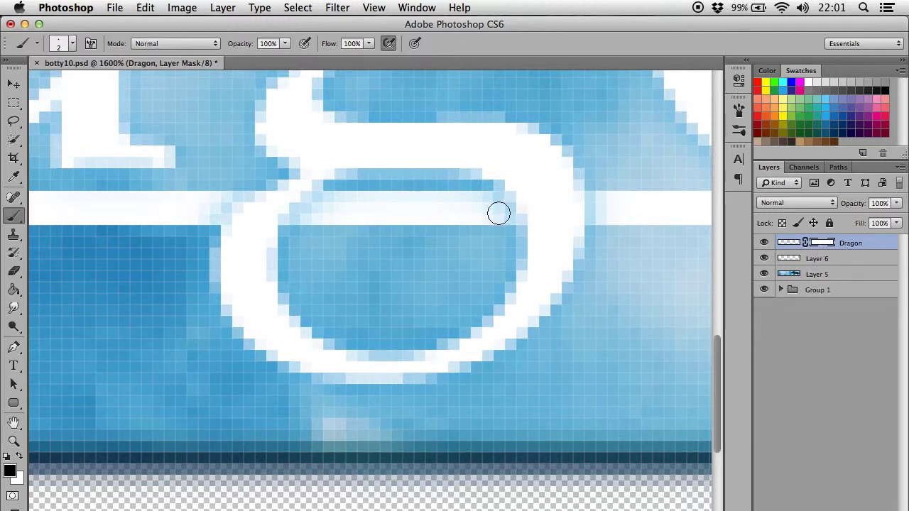
pyautogui.moveTo(499, 214)
pyautogui.mouseDown()
pyautogui.moveTo(616, 213)
pyautogui.moveTo(510, 221)
pyautogui.moveTo(479, 208)
pyautogui.moveTo(509, 199)
pyautogui.moveTo(600, 205)
pyautogui.moveTo(550, 209)
pyautogui.moveTo(595, 213)
pyautogui.moveTo(517, 207)
pyautogui.moveTo(544, 209)
pyautogui.moveTo(561, 251)
pyautogui.mouseUp()
# Step: Restore the "g" edges just above and below the underline by painting white on the mask with a 1 px Pencil
pyautogui.click(15, 216)
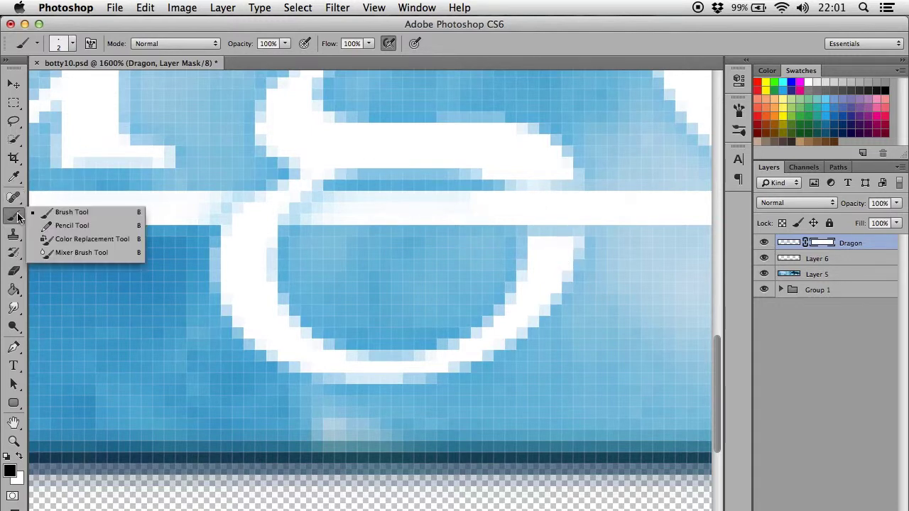
pyautogui.click(56, 228)
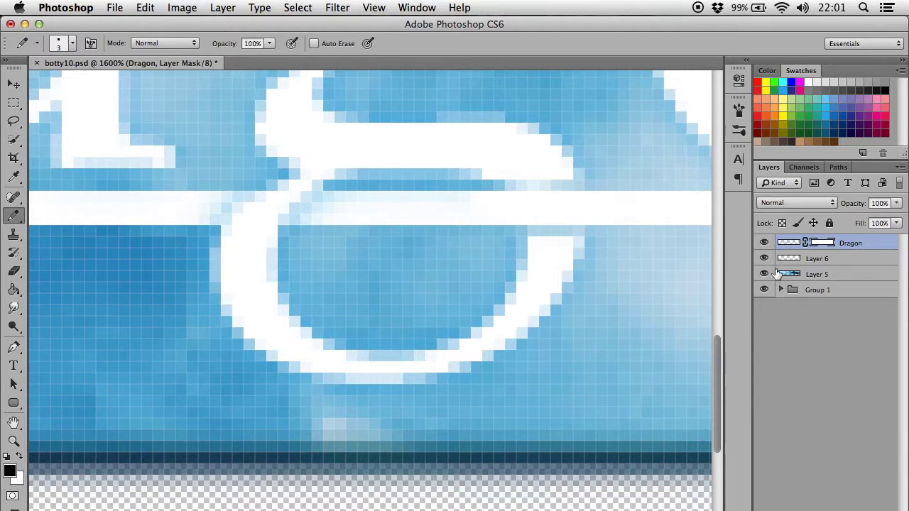
pyautogui.press('[')
pyautogui.press('[')
pyautogui.press('x')
pyautogui.moveTo(558, 234); pyautogui.dragTo(532, 233)
pyautogui.moveTo(533, 187); pyautogui.dragTo(574, 188)
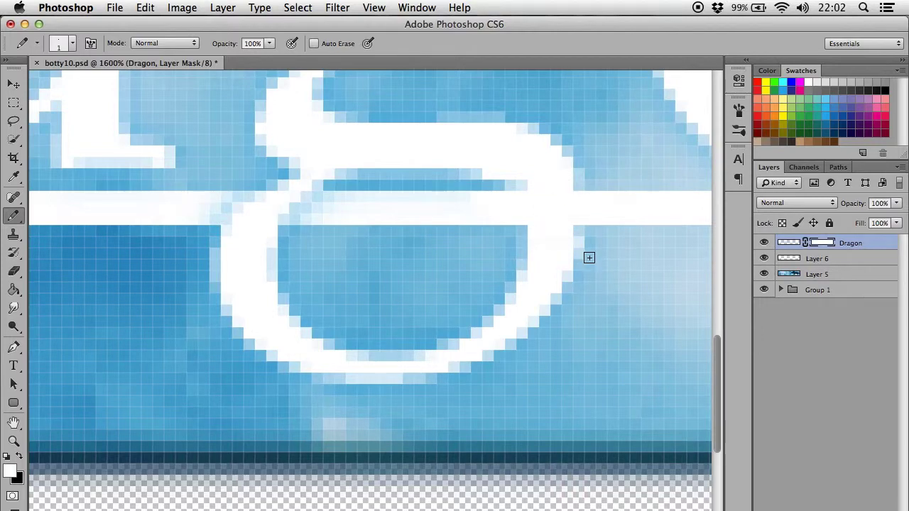
# Step: Examine the spot where the underline crosses the "g" close up and at full banner size, checking the last mask stroke
pyautogui.press('super+minus')
pyautogui.press('super+minus')
pyautogui.press('super+minus')
pyautogui.press('super+minus')
pyautogui.press('super+minus')
pyautogui.press('super+minus')
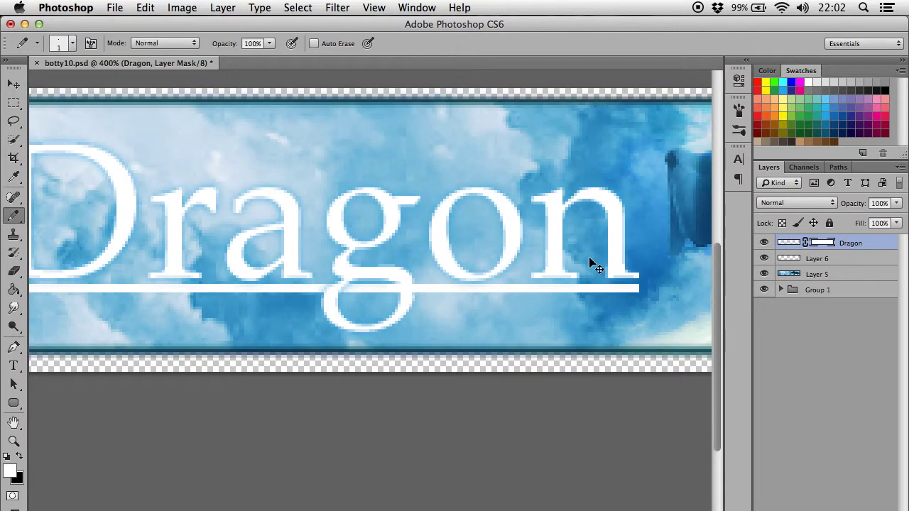
pyautogui.press('super+minus')
pyautogui.press('super+minus')
pyautogui.press('super+equal')
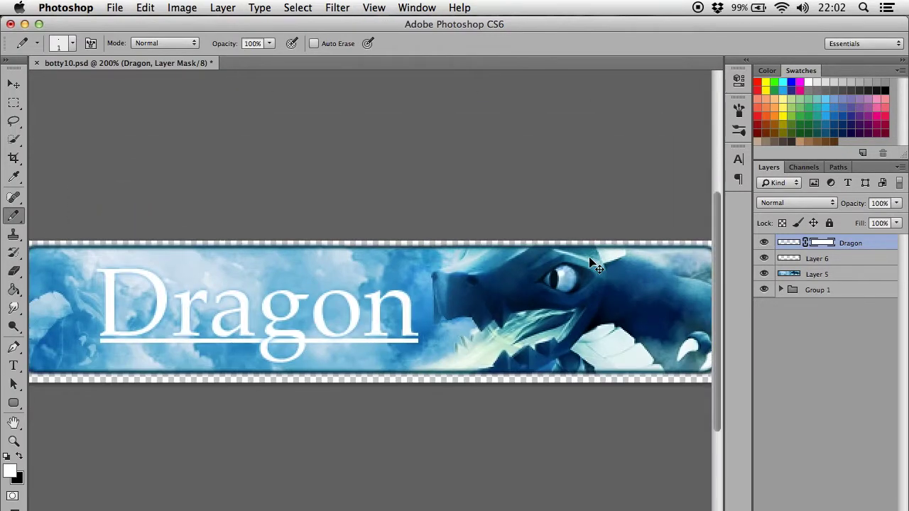
pyautogui.press('super+equal')
pyautogui.press('super+equal')
pyautogui.press('super+equal')
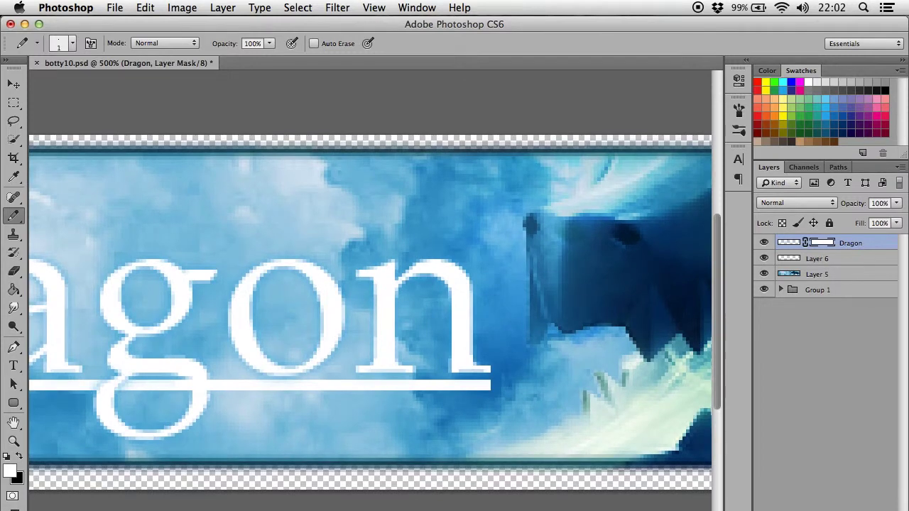
pyautogui.hscroll(-10, 370, 313)
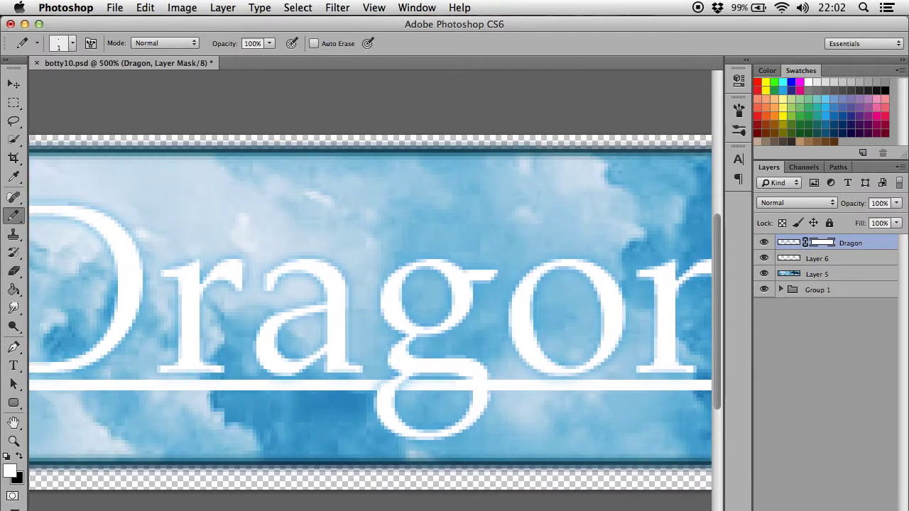
pyautogui.press('super+z')
pyautogui.press('super+z')
pyautogui.press('super+minus')
pyautogui.press('super+minus')
pyautogui.press('super+minus')
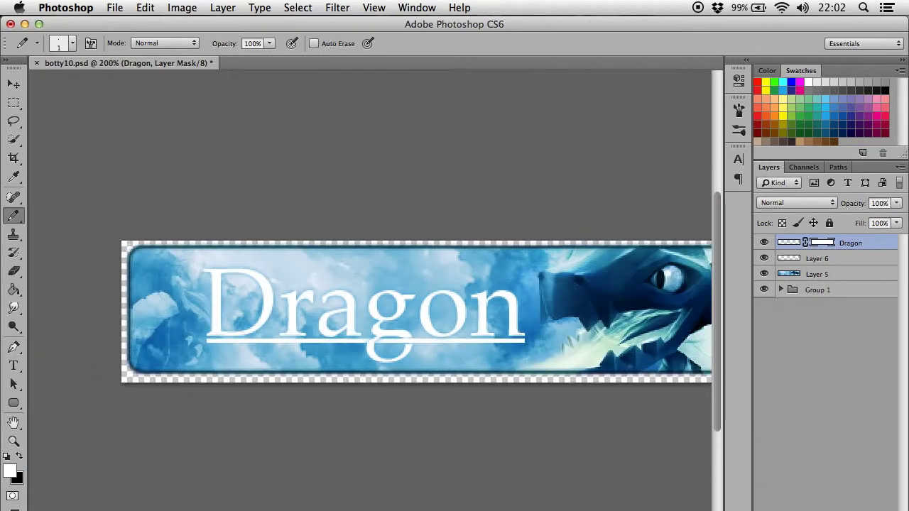
pyautogui.press('super+minus')
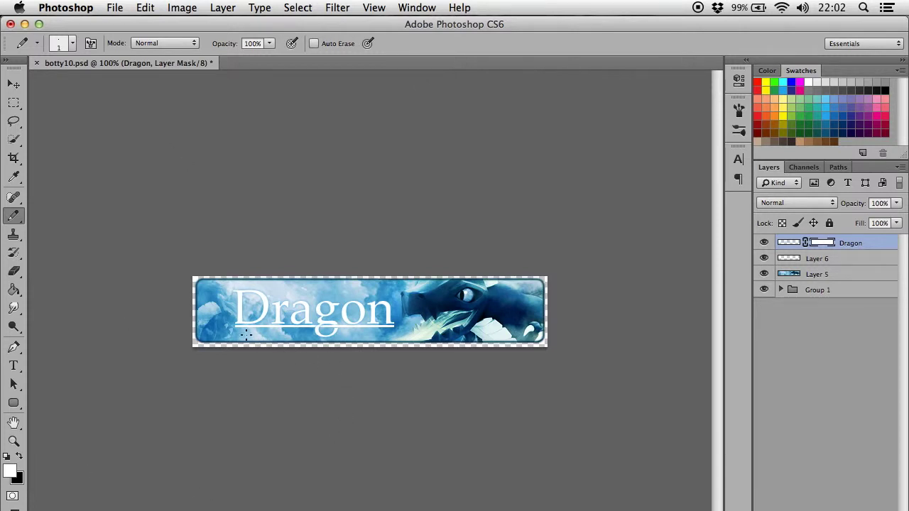
# Step: Add the text "Ssfx" near the start of "Dragon" on a new text layer and color it white (#ffffff)
pyautogui.click(19, 83)
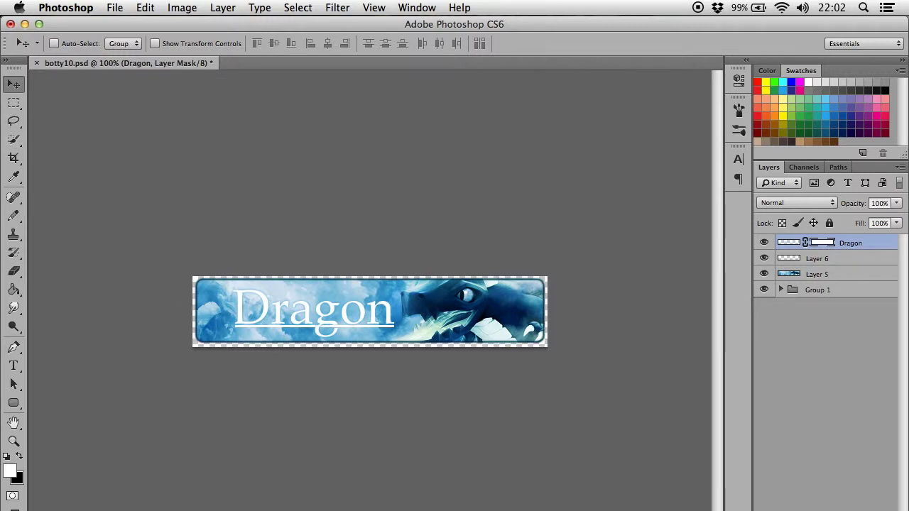
pyautogui.click(13, 366)
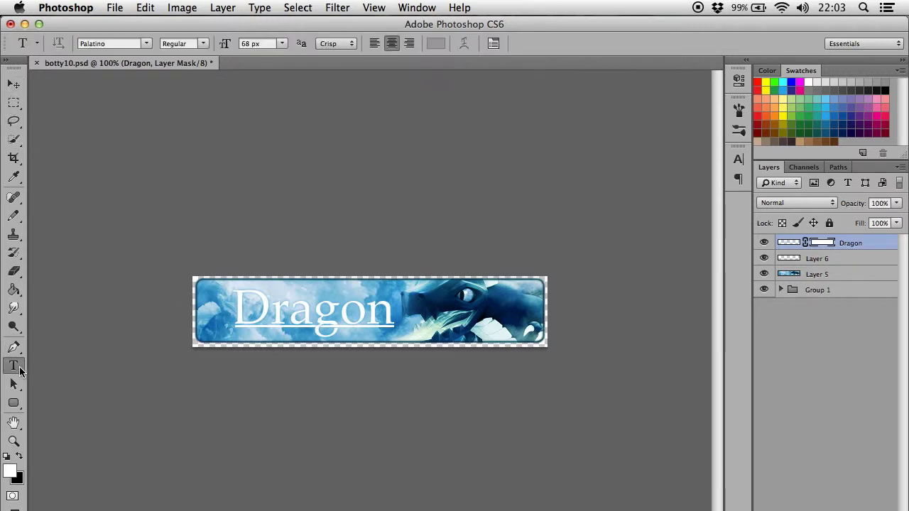
pyautogui.click(226, 311)
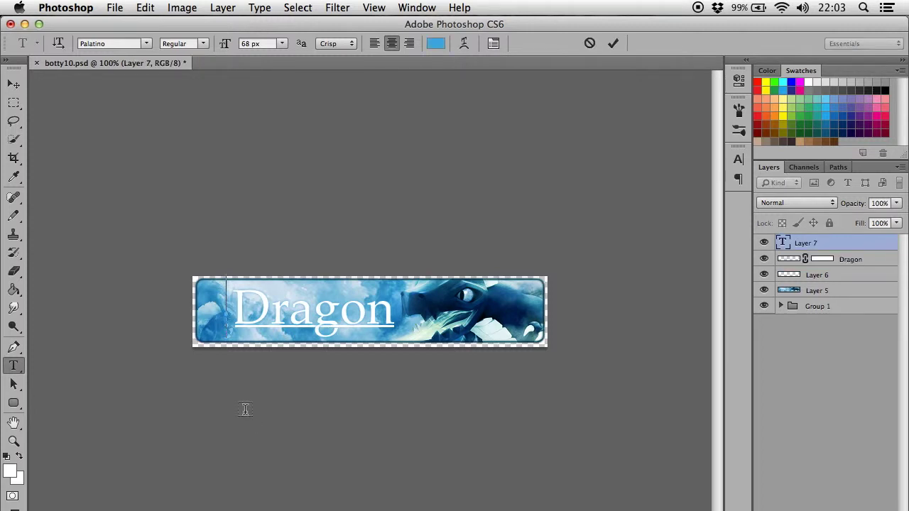
pyautogui.write('Dr')
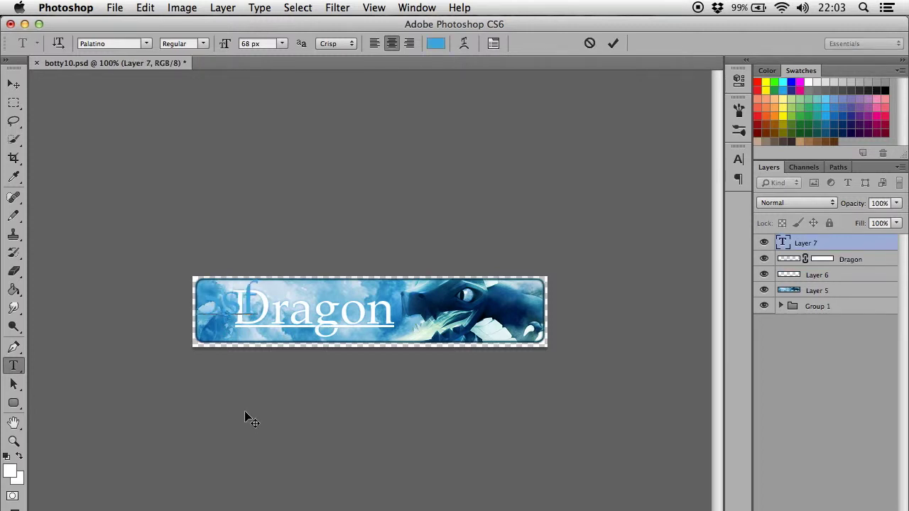
pyautogui.press('super+a')
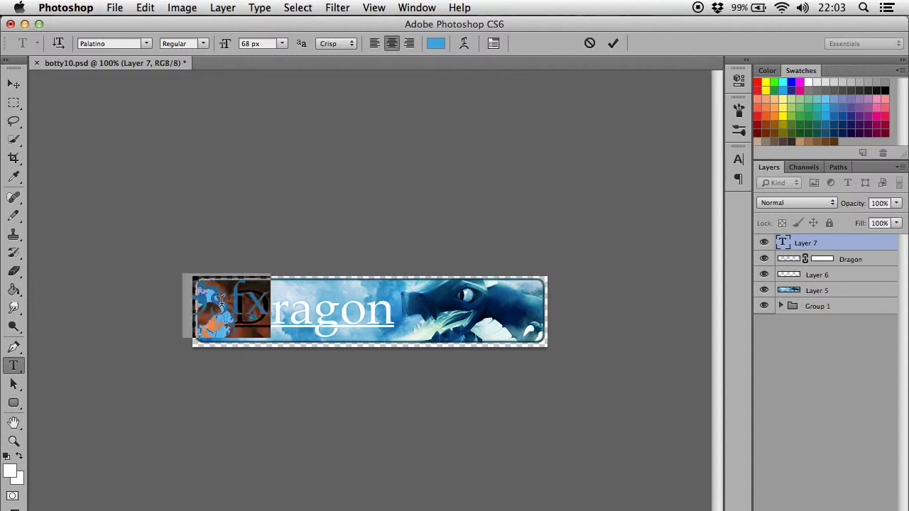
pyautogui.click(436, 43)
pyautogui.moveTo(478, 308); pyautogui.dragTo(331, 215)
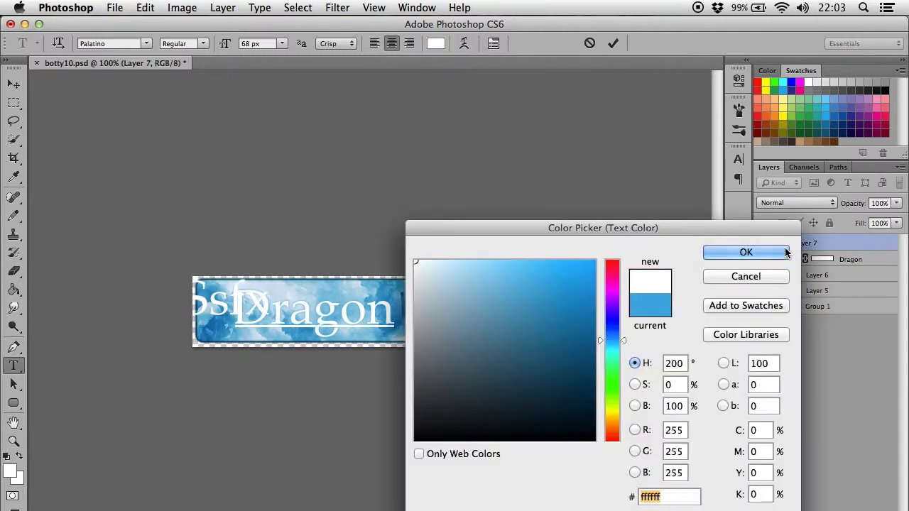
pyautogui.click(724, 252)
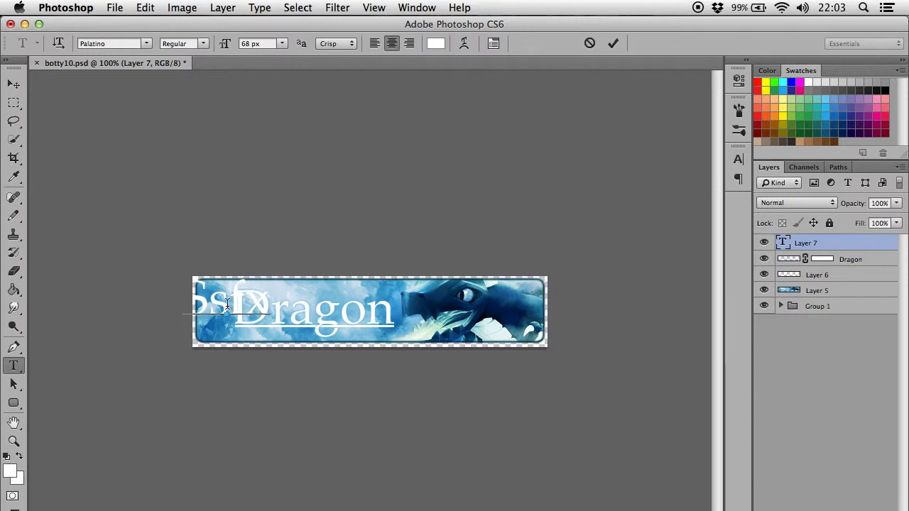
# Step: Set the "Ssfx" text's font to Zentaiges and move it over the end of the word "Dragon"
pyautogui.click(127, 44)
pyautogui.write('z')
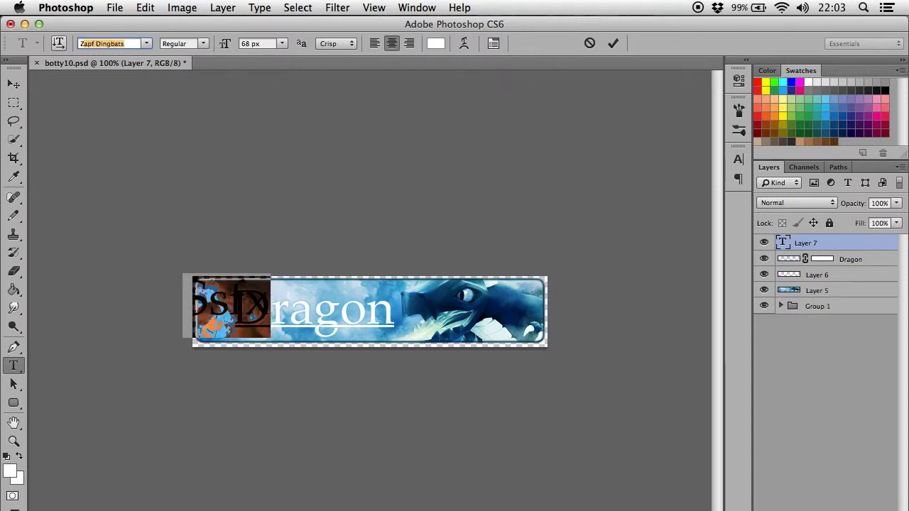
pyautogui.write('entaiges')
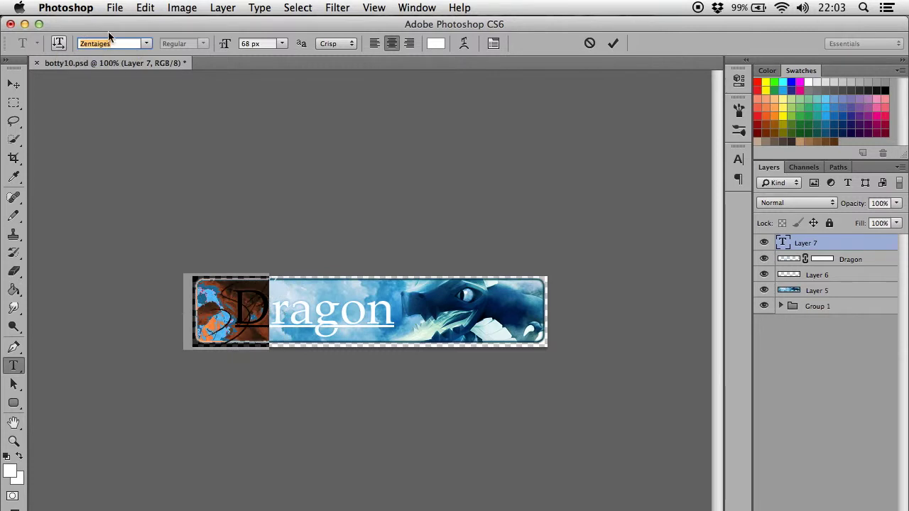
pyautogui.click(14, 83)
pyautogui.moveTo(254, 297); pyautogui.dragTo(365, 300)
pyautogui.press('t')
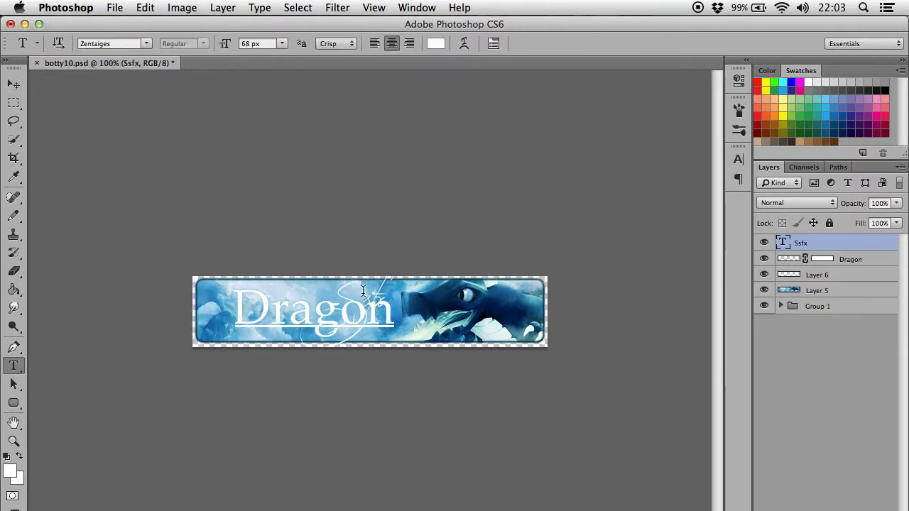
# Step: Reduce the "Ssfx" text's font size to about 42 px
pyautogui.doubleClick(362, 291)
pyautogui.click(281, 44)
pyautogui.click(281, 44)
pyautogui.click(270, 43)
pyautogui.press('Down')
pyautogui.press('Down')
pyautogui.press('Down')
pyautogui.press('Down')
pyautogui.press('Down')
pyautogui.press('Down')
pyautogui.press('Down')
pyautogui.press('Down')
pyautogui.press('Down')
pyautogui.press('Down')
pyautogui.press('Down')
pyautogui.press('Down')
pyautogui.press('Down')
pyautogui.press('Down')
pyautogui.press('Down')
pyautogui.press('Down')
pyautogui.press('Down')
pyautogui.press('Down')
pyautogui.press('Down')
pyautogui.press('Down')
pyautogui.press('Down')
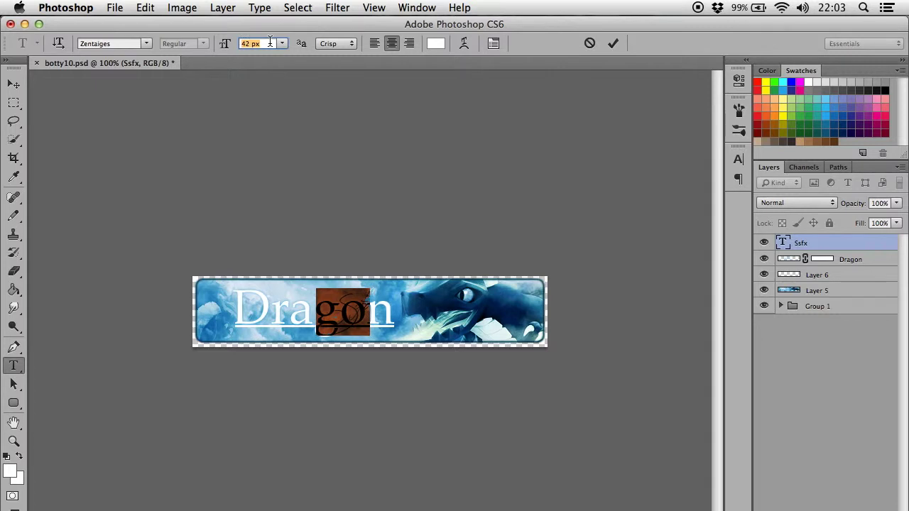
pyautogui.press('Down')
# Step: Move the "Ssfx" text slightly down and right so it overlaps the "on" of "Dragon", and nudge it up a little
pyautogui.click(14, 82)
pyautogui.moveTo(358, 322); pyautogui.dragTo(385, 336)
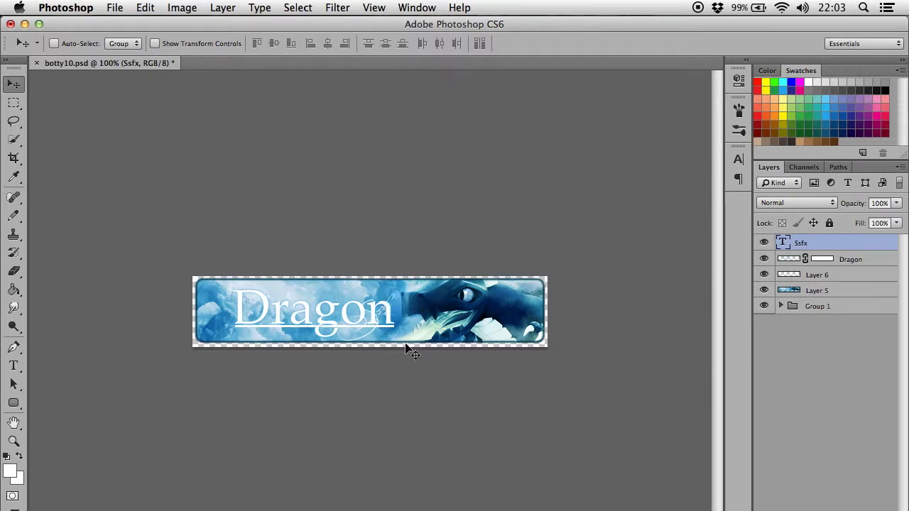
pyautogui.press('Up')
pyautogui.press('Up')
# Step: Add a layer mask to the "Ssfx" text layer and view the overlap at 500% and at full banner size
pyautogui.press('super+plus')
pyautogui.press('super+plus')
pyautogui.press('super+plus')
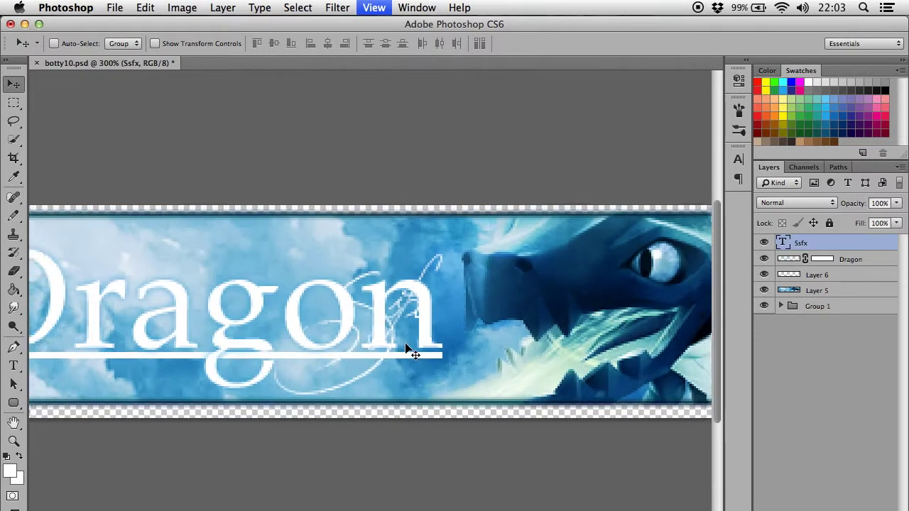
pyautogui.press('super+plus')
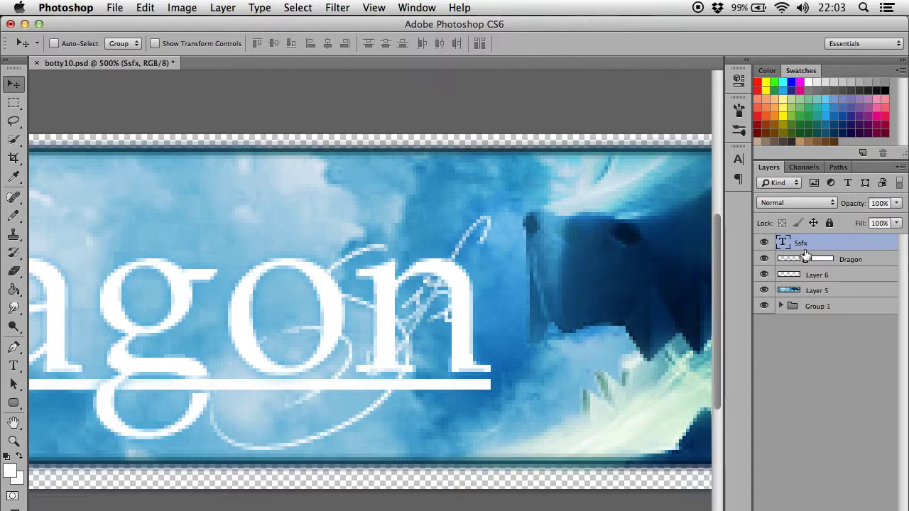
pyautogui.click(812, 510)
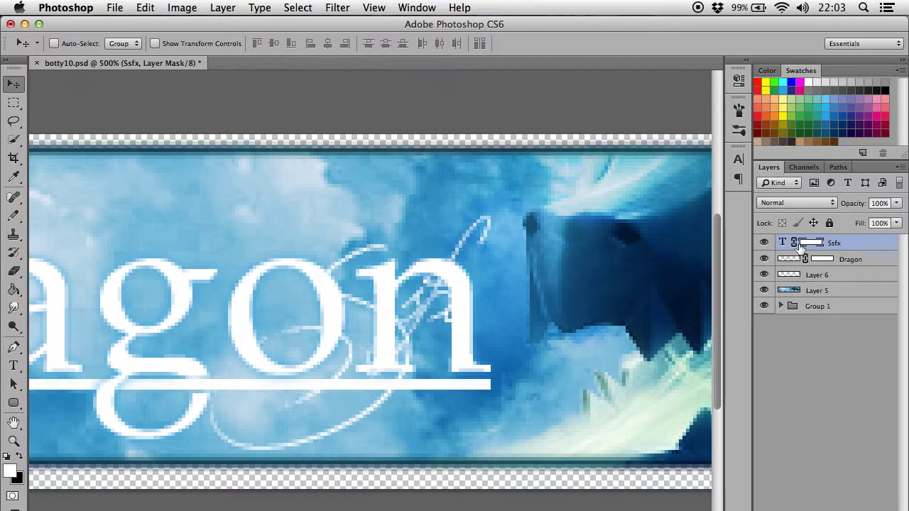
pyautogui.press('super+1')
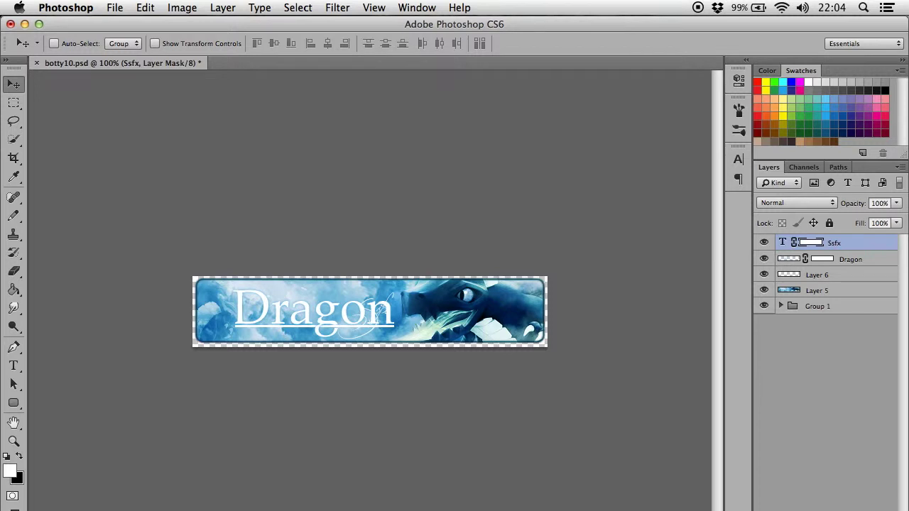
# Step: Step back through the history past the "Ssfx" text and the underline to the two plain "Dragon" text layers
pyautogui.press('Delete')
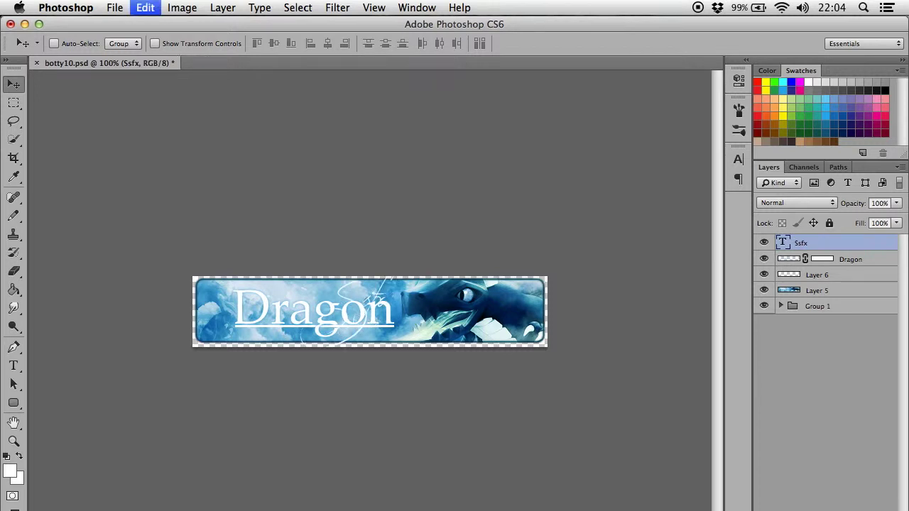
pyautogui.press('super+alt+z')
pyautogui.press('super+alt+z')
pyautogui.press('super+alt+z')
pyautogui.press('super+alt+z')
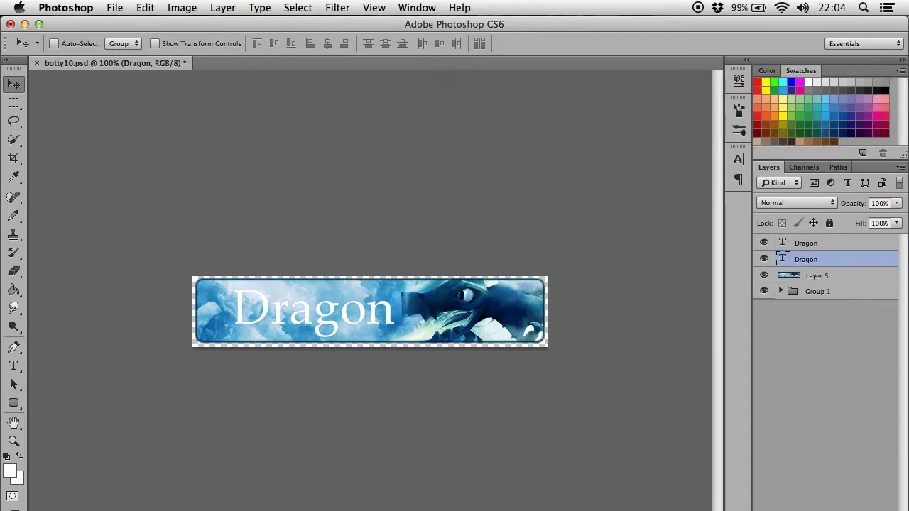
# Step: Delete the lower "Dragon" text layer and rasterize the remaining one
pyautogui.press('Delete')
pyautogui.click(825, 246)
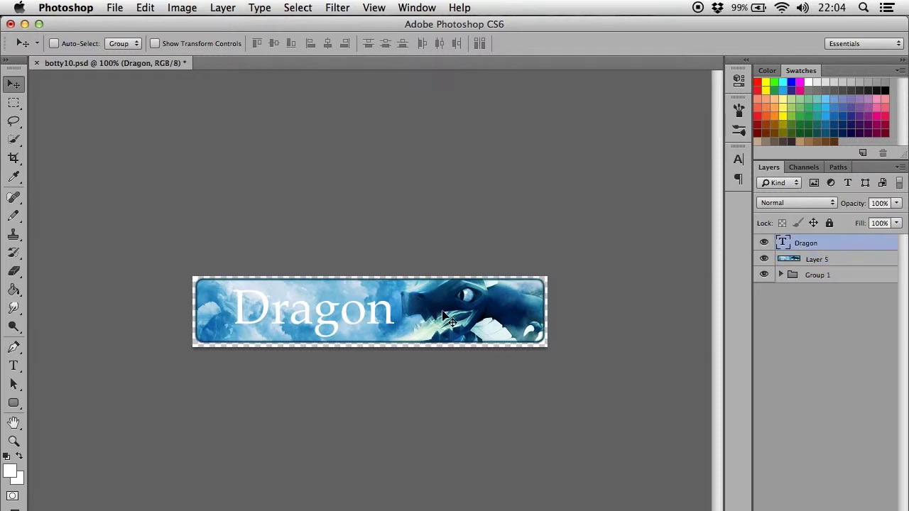
pyautogui.press('super+equal')
pyautogui.press('super+equal')
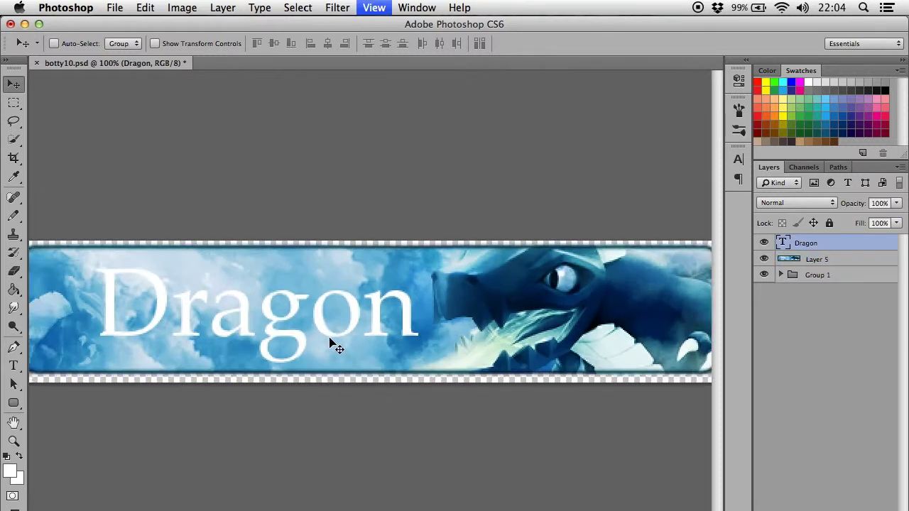
pyautogui.hscroll(-5, 370, 310)
pyautogui.hscroll(1, 415, 431)
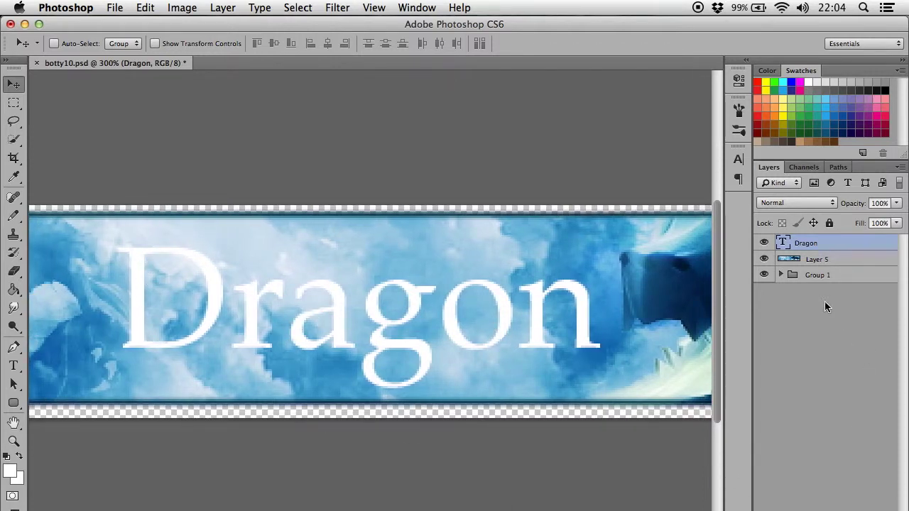
pyautogui.rightClick(806, 244)
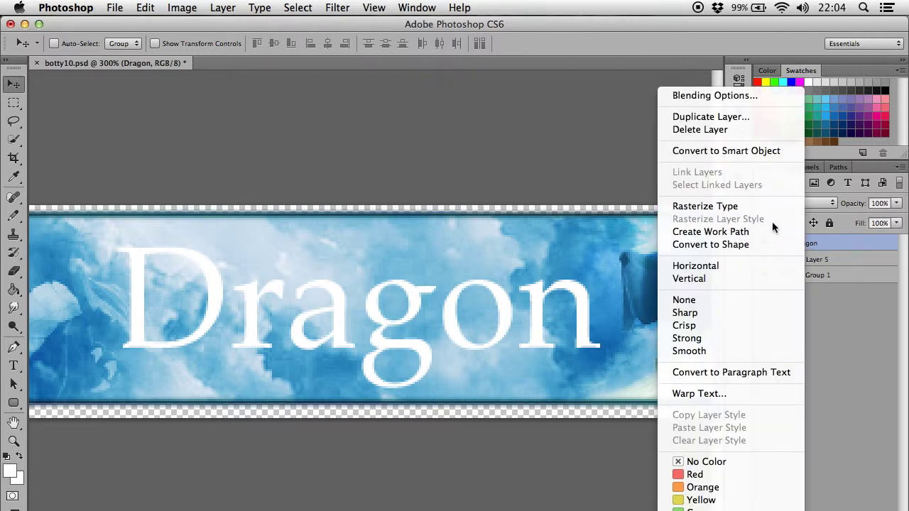
pyautogui.click(726, 213)
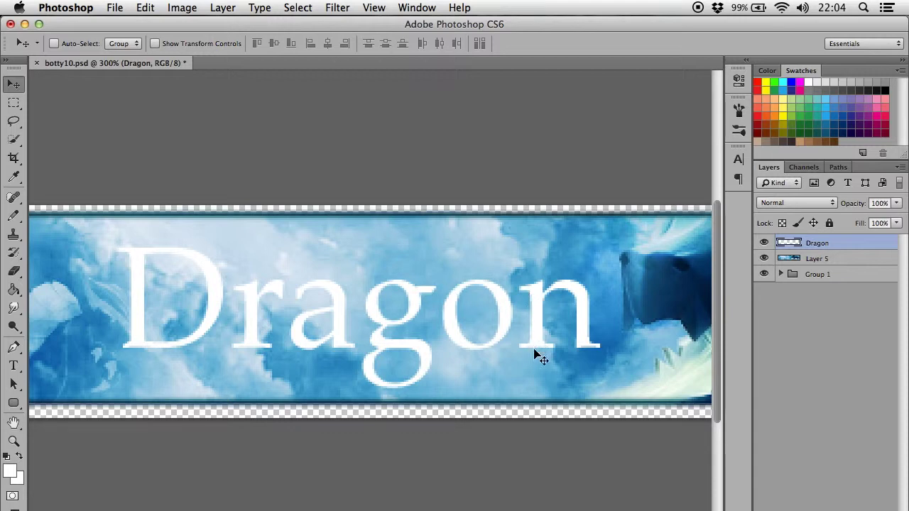
# Step: Erase the serifs of the "D", "r" and "a" in "Dragon" using the Eraser in Pencil mode at 4 px
pyautogui.click(15, 217)
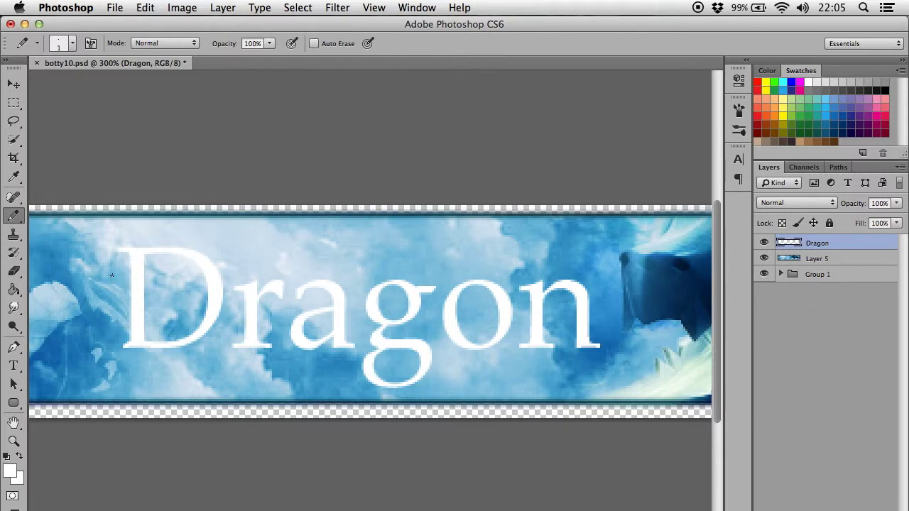
pyautogui.click(15, 271)
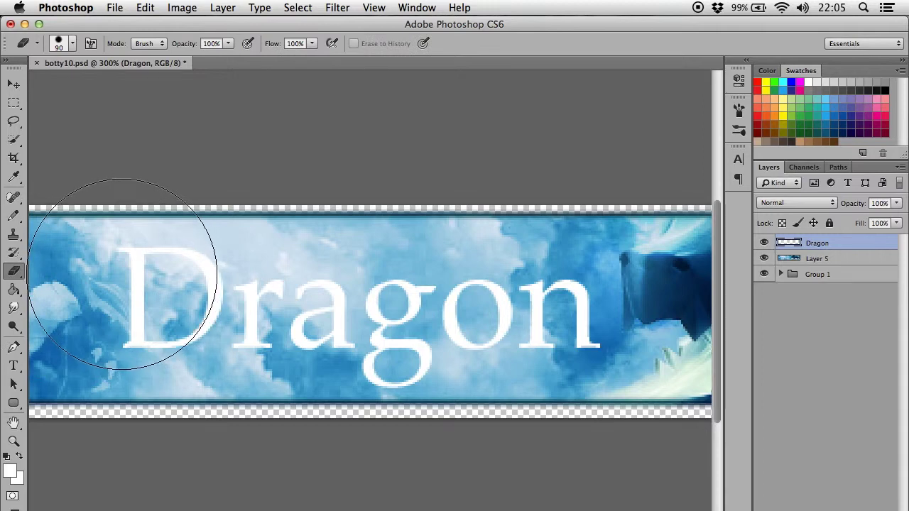
pyautogui.click(145, 43)
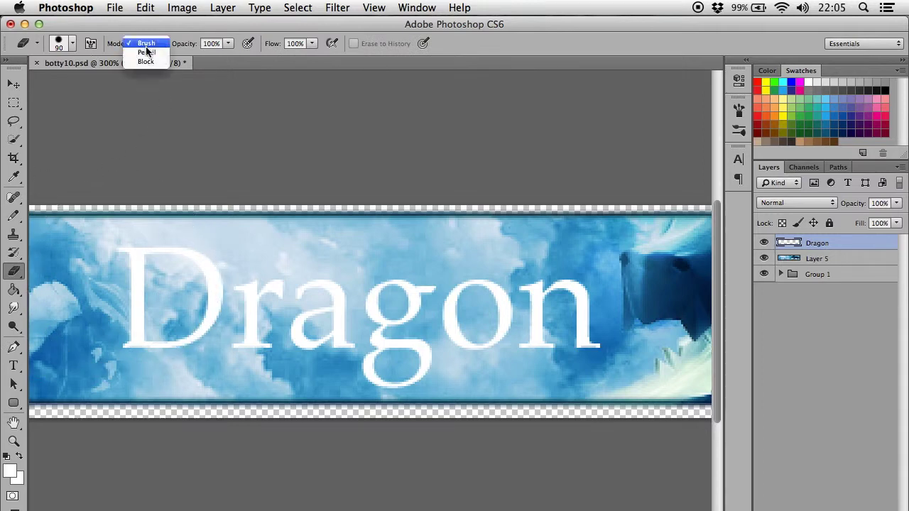
pyautogui.click(147, 52)
pyautogui.press('[')
pyautogui.press('[')
pyautogui.press('[')
pyautogui.press('[')
pyautogui.press('[')
pyautogui.press('[')
pyautogui.press('[')
pyautogui.press('[')
pyautogui.press('[')
pyautogui.press('[')
pyautogui.press('[')
pyautogui.press('[')
pyautogui.press('[')
pyautogui.press('[')
pyautogui.press('[')
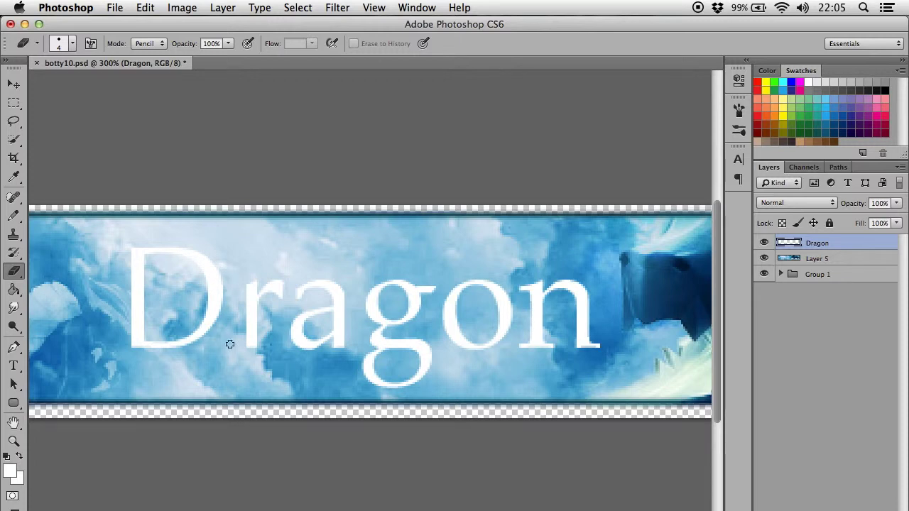
# Step: Undo the serif erasing and step back further to the "Dragon" text layer with its layer style, viewed at 100%
pyautogui.press('super+alt+z')
pyautogui.press('super+alt+z')
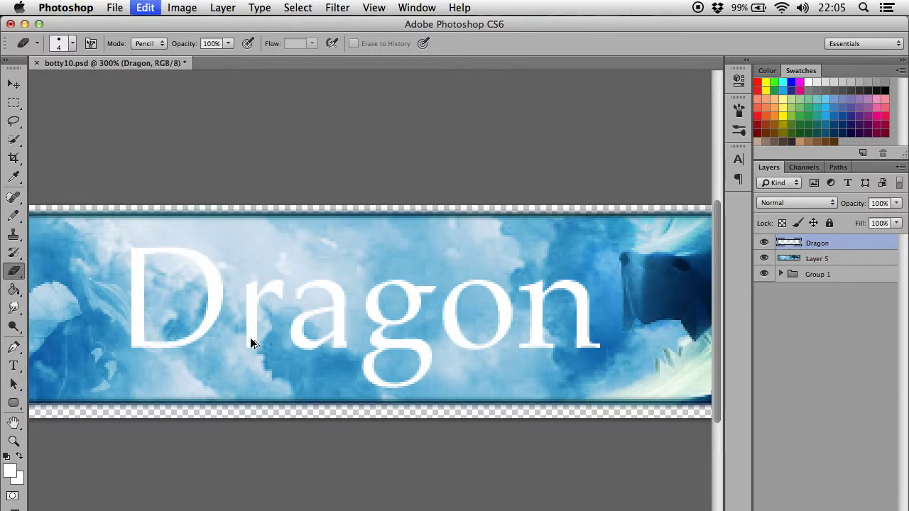
pyautogui.press('super+shift+z')
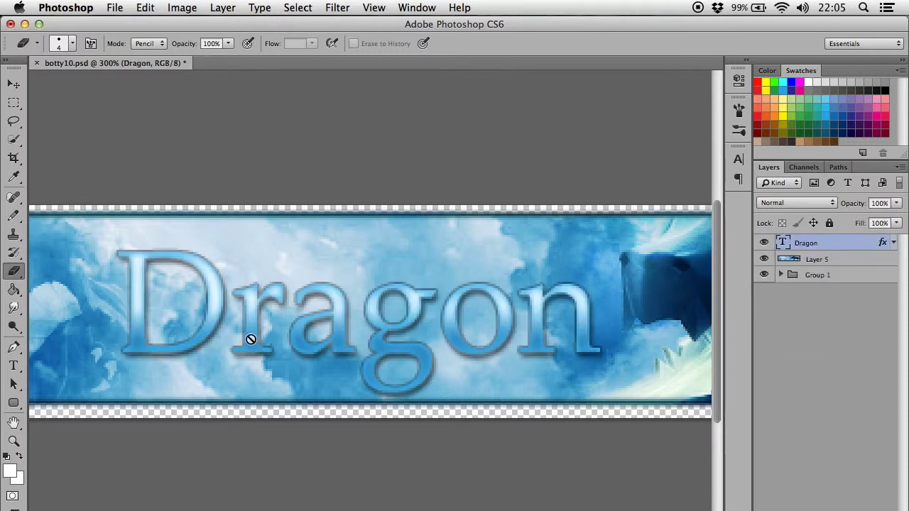
pyautogui.press('super+minus')
pyautogui.press('super+minus')
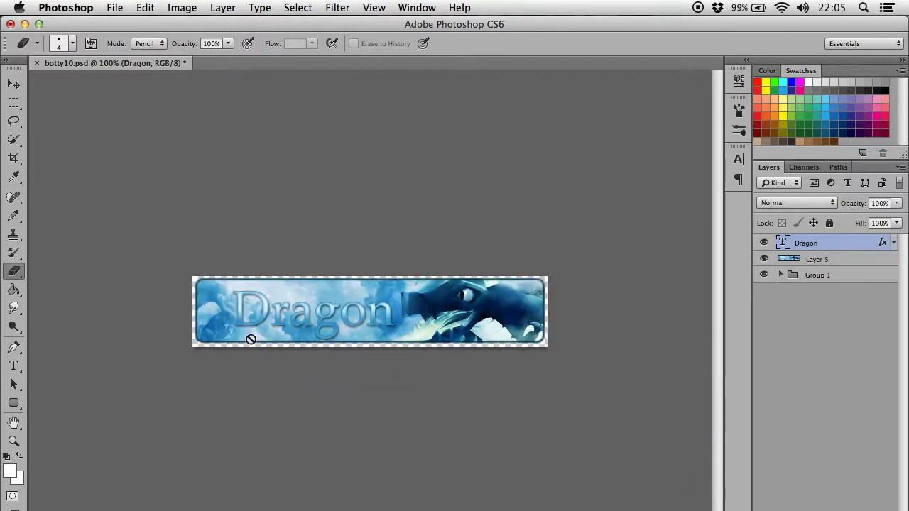
pyautogui.click(14, 83)
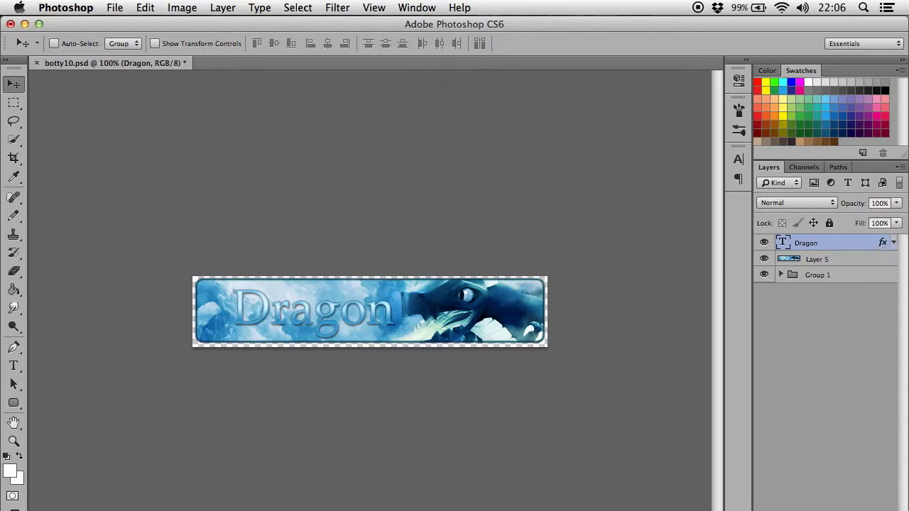
# Step: Add a new empty layer above the styled "Dragon" text and choose the Brush tool instead of the Pencil
pyautogui.press('super+alt+shift+n')
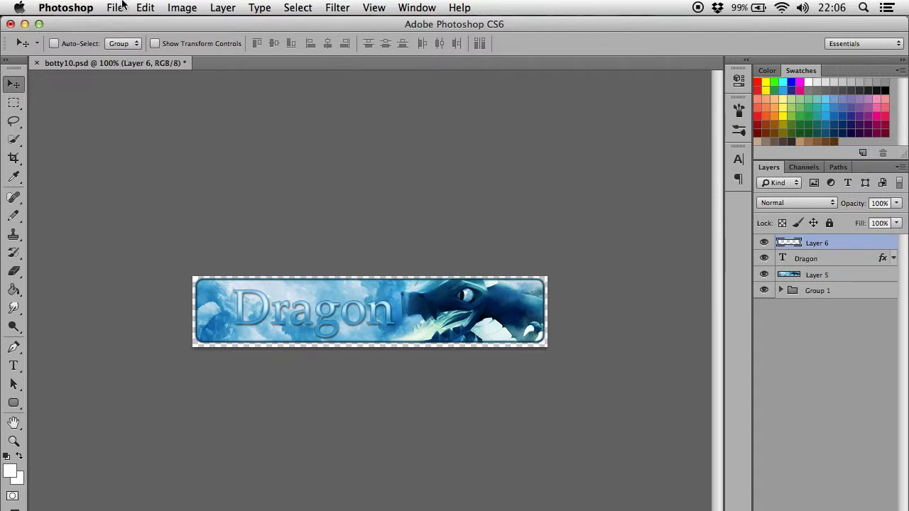
pyautogui.press('b')
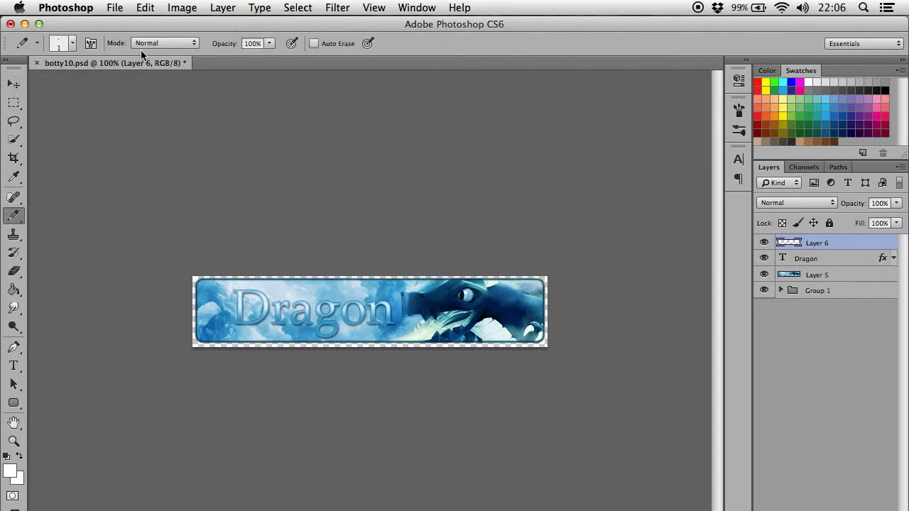
pyautogui.rightClick(14, 216)
pyautogui.click(53, 210)
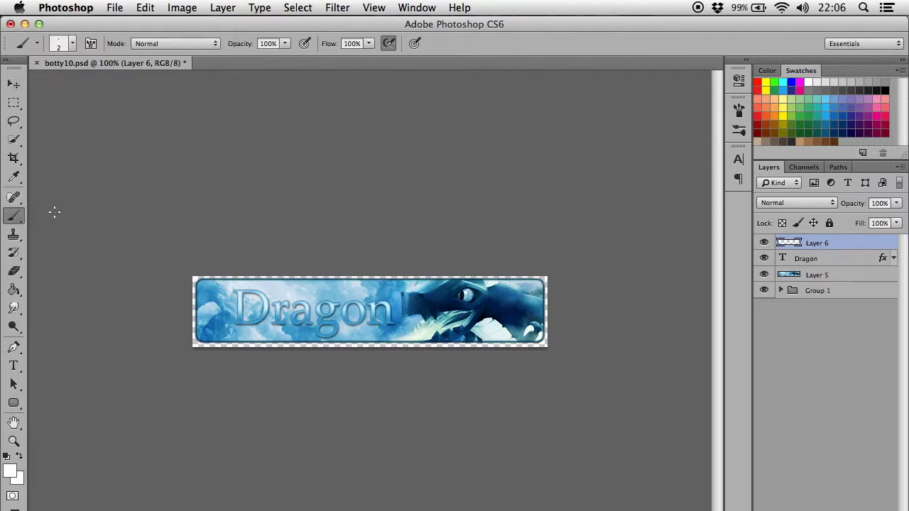
# Step: Replace the current brush presets with Stars.abr from the Photoshop Settings "Brushes" folder in Dropbox
pyautogui.click(72, 44)
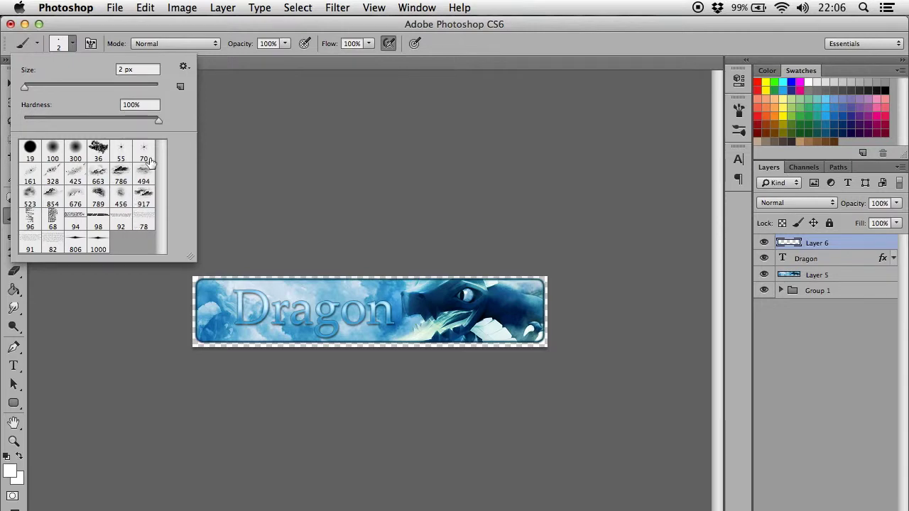
pyautogui.click(183, 66)
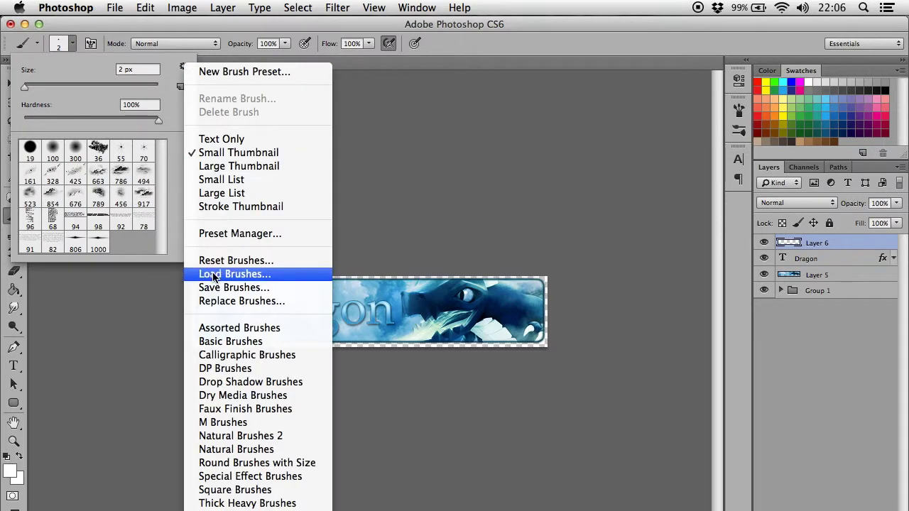
pyautogui.click(222, 301)
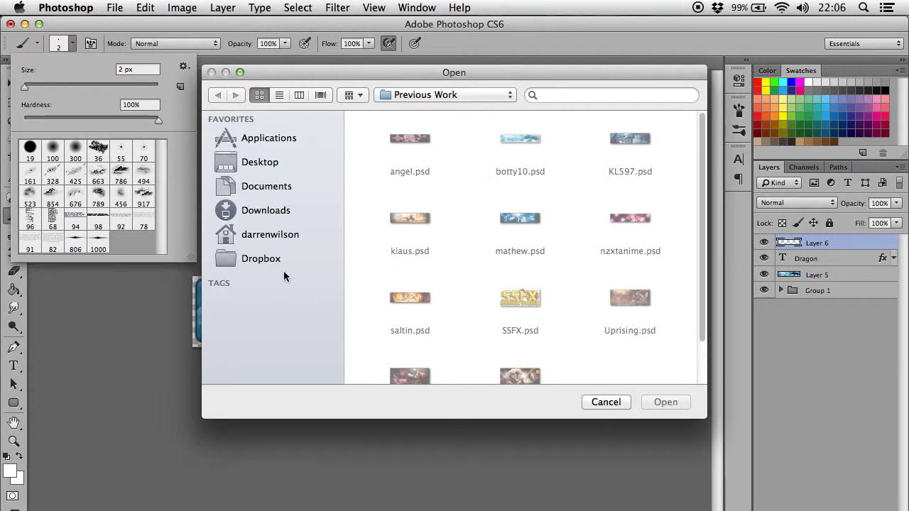
pyautogui.click(283, 260)
pyautogui.doubleClick(534, 137)
pyautogui.click(427, 148)
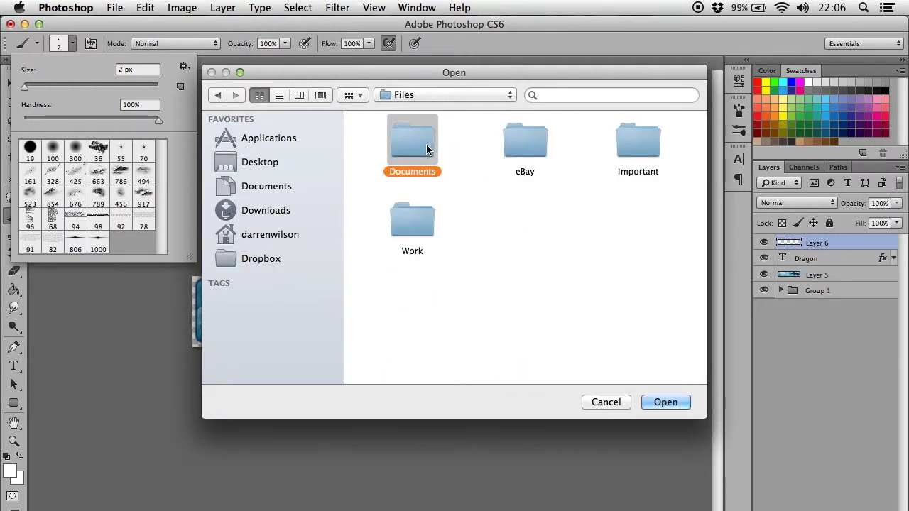
pyautogui.doubleClick(426, 148)
pyautogui.doubleClick(414, 147)
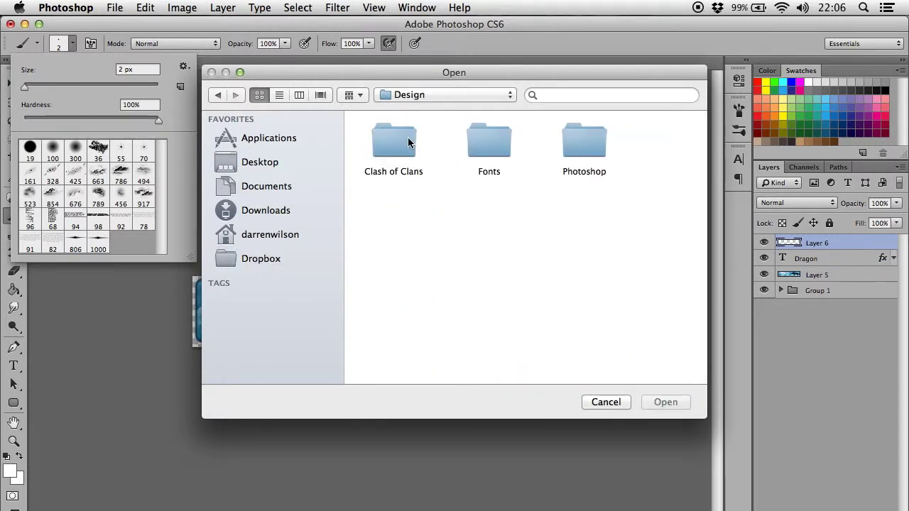
pyautogui.doubleClick(409, 142)
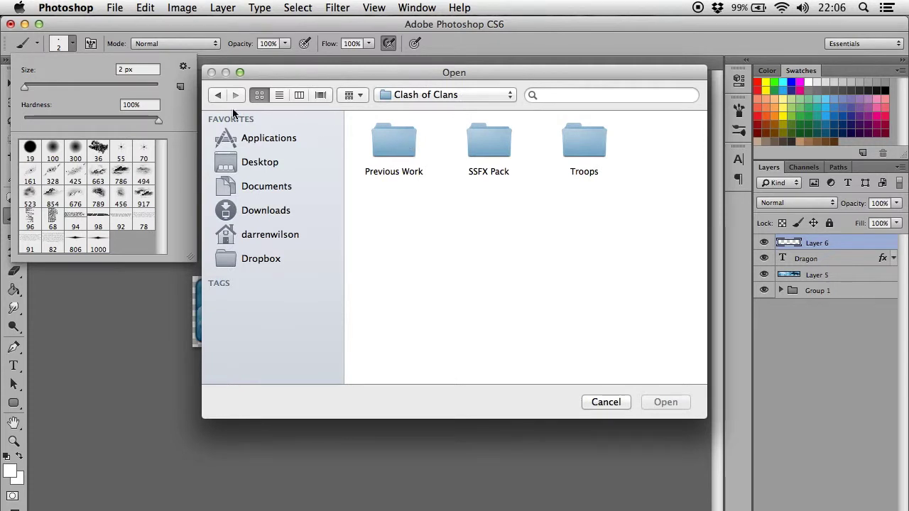
pyautogui.click(218, 97)
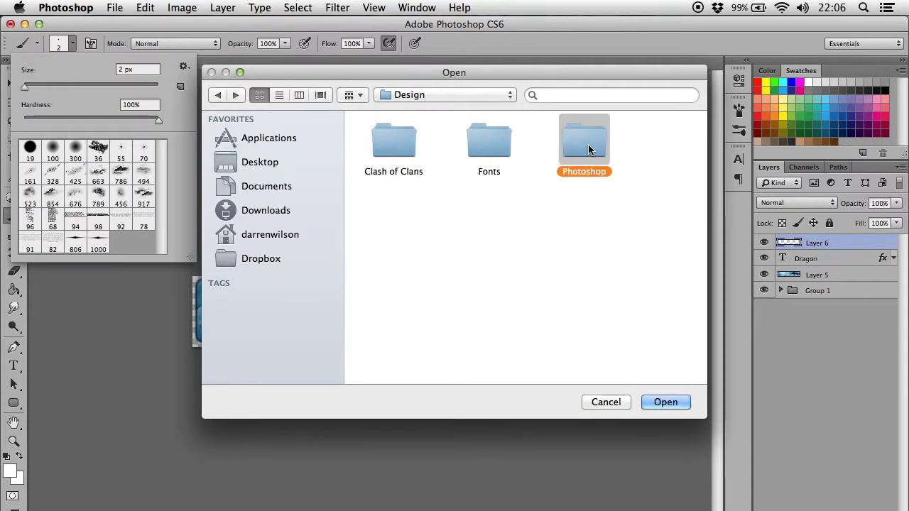
pyautogui.doubleClick(588, 144)
pyautogui.doubleClick(539, 205)
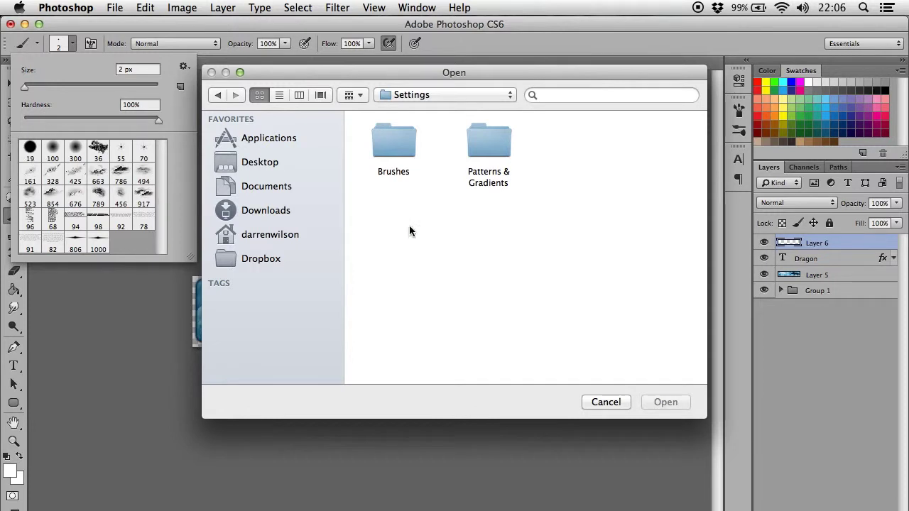
pyautogui.doubleClick(493, 143)
pyautogui.click(219, 96)
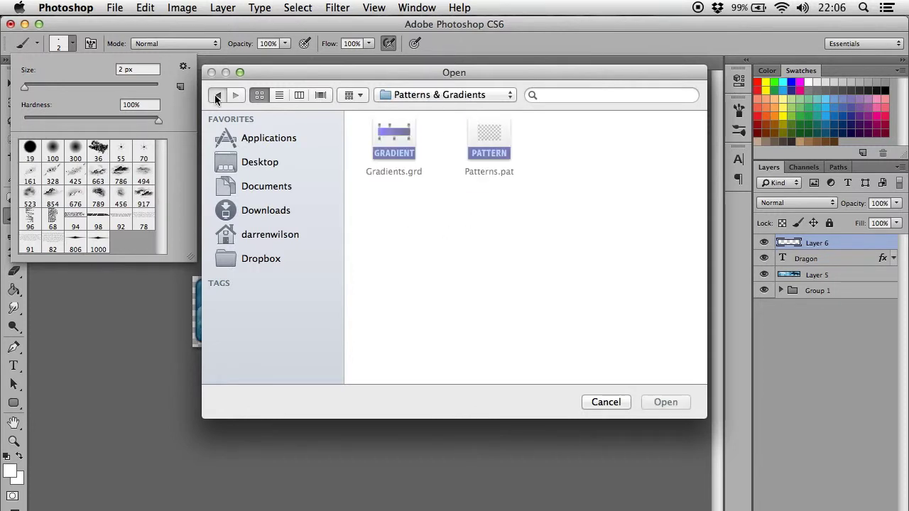
pyautogui.doubleClick(384, 148)
pyautogui.click(508, 142)
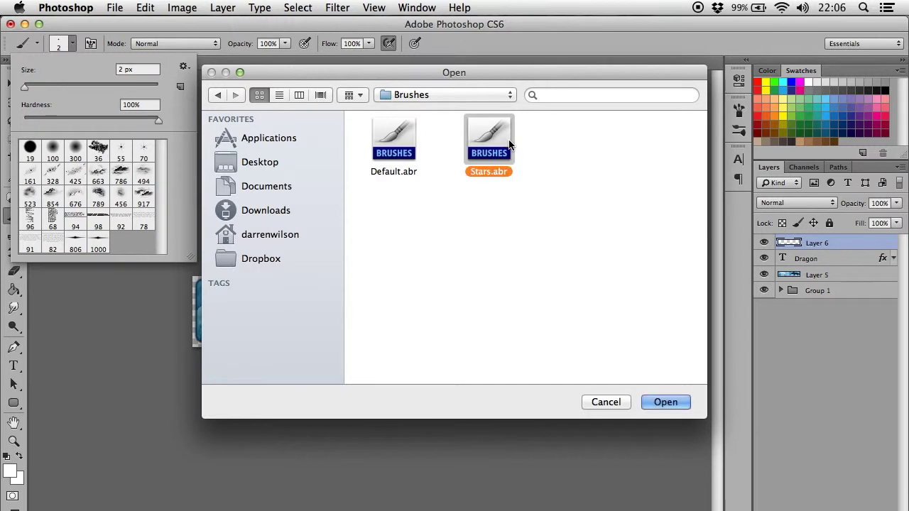
pyautogui.click(664, 401)
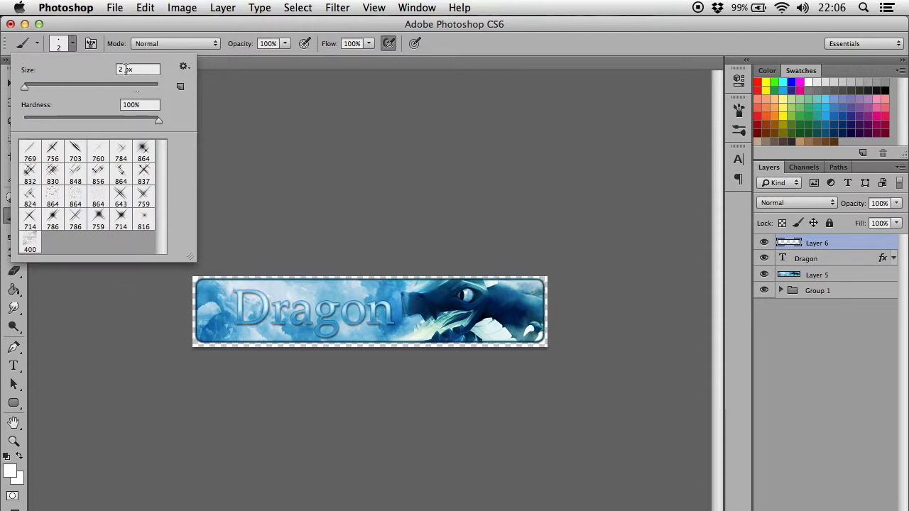
# Step: Choose the 769 px streak brush from the star presets and set its size to 56 px
pyautogui.click(30, 152)
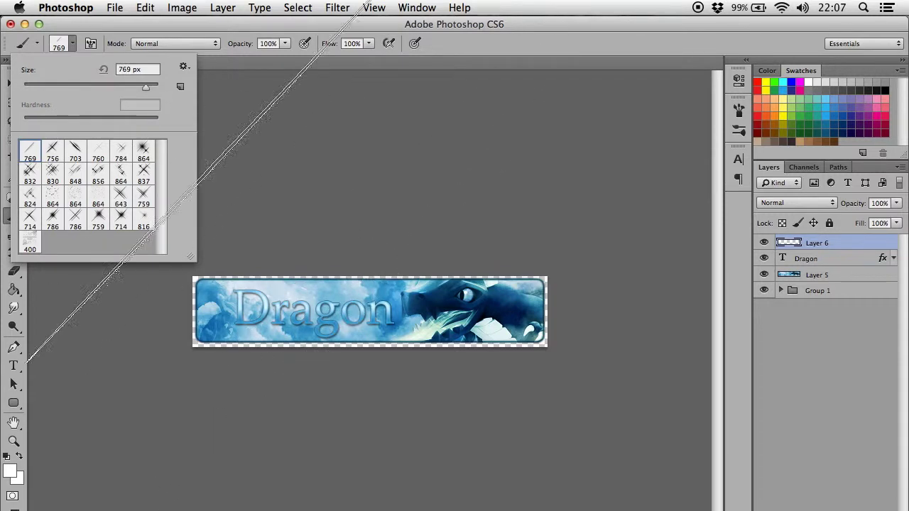
pyautogui.moveTo(146, 86); pyautogui.dragTo(36, 88)
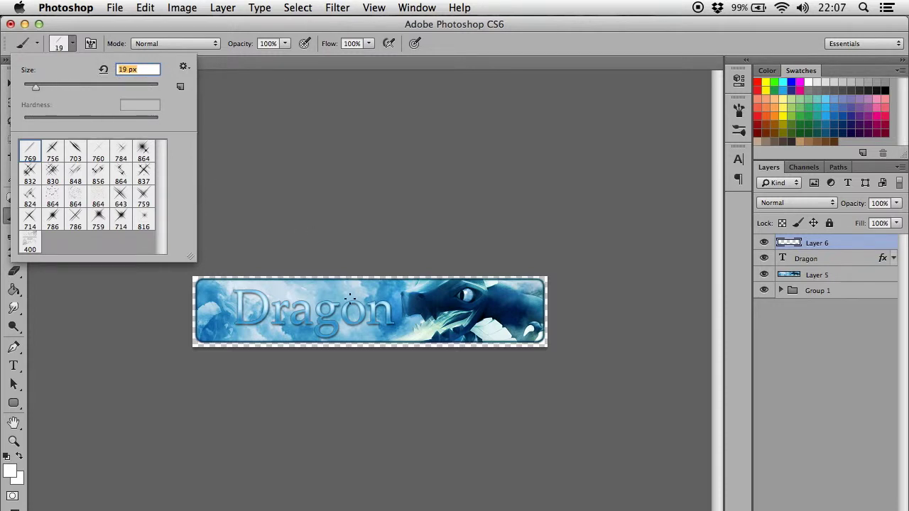
pyautogui.moveTo(47, 87); pyautogui.dragTo(367, 318)
pyautogui.press('Return')
pyautogui.press('super+equal')
pyautogui.press('super+equal')
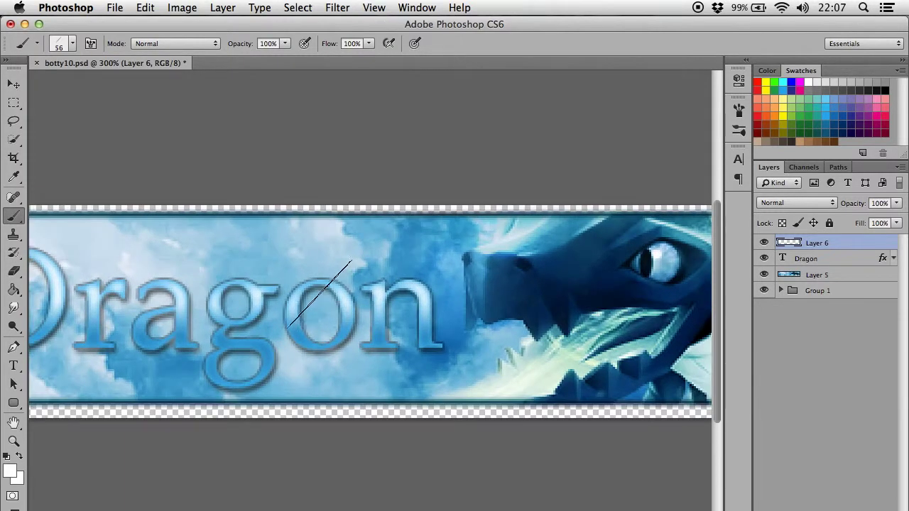
# Step: Set the colours to white foreground and black background, and choose the 756 px star brush at 21 px
pyautogui.press('d')
pyautogui.press('x')
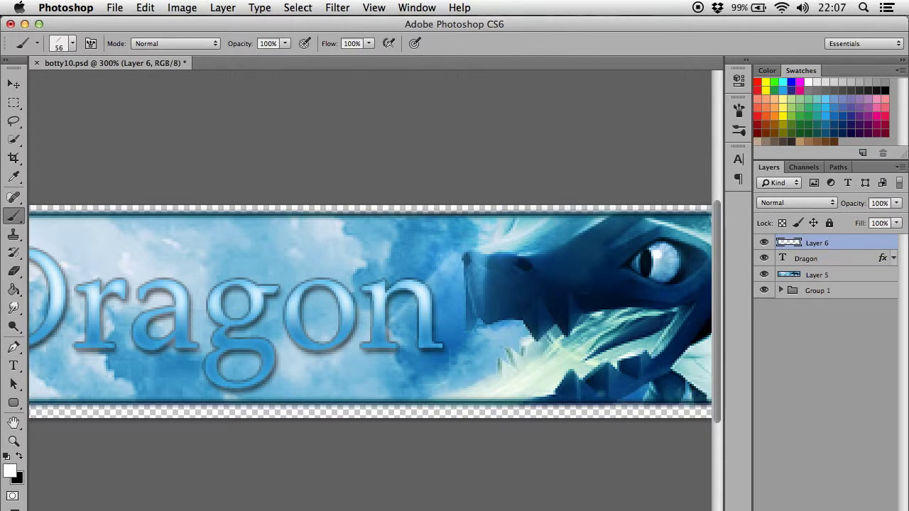
pyautogui.click(72, 43)
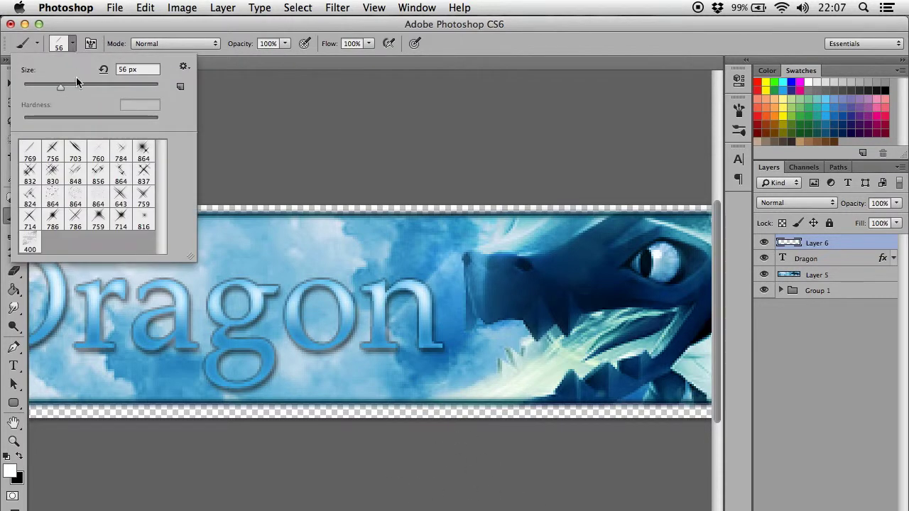
pyautogui.click(53, 150)
pyautogui.moveTo(142, 90); pyautogui.dragTo(71, 91)
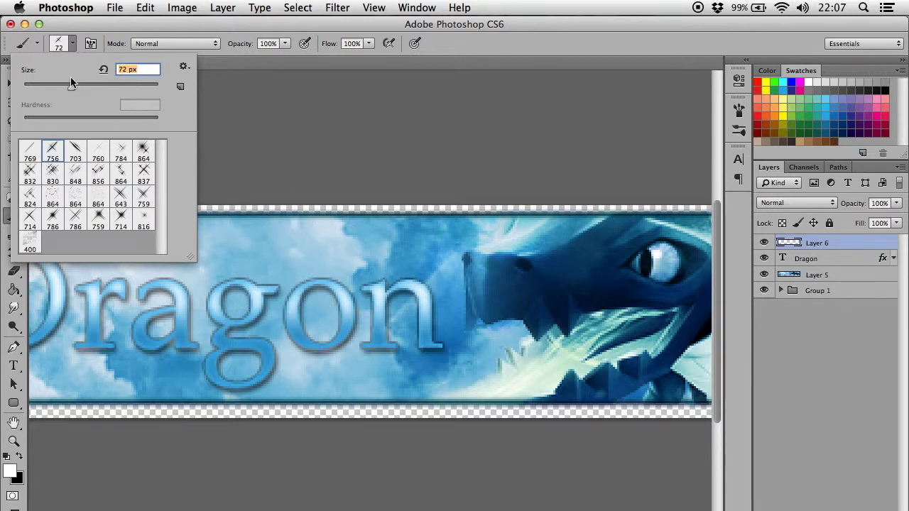
pyautogui.moveTo(68, 88); pyautogui.dragTo(37, 88)
pyautogui.press('Return')
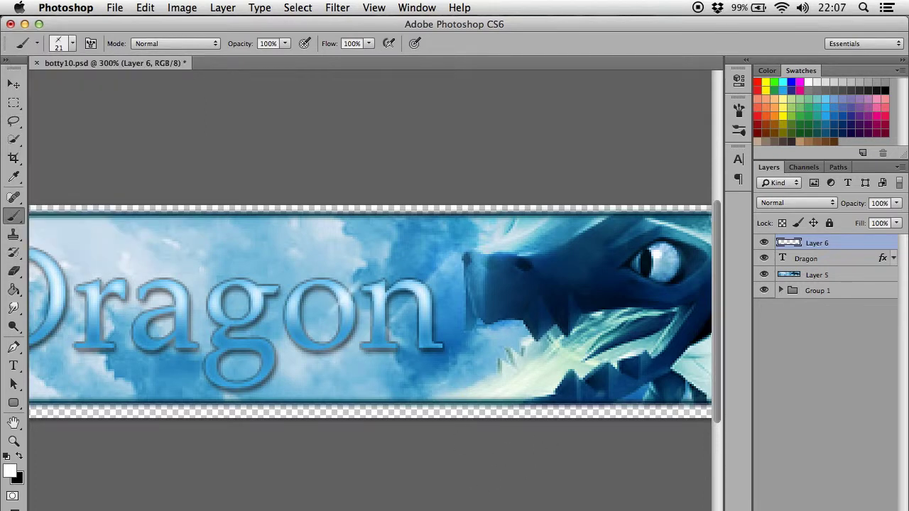
# Step: Try the Overlay blend mode on Layer 6 and return it to Normal, with the banner viewed at 100%
pyautogui.hscroll(-6, 370, 313)
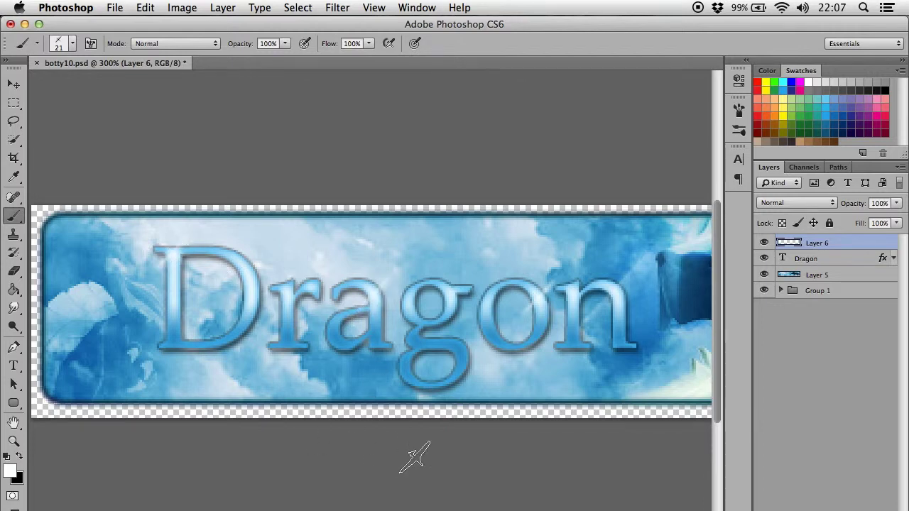
pyautogui.press('super+minus')
pyautogui.press('super+minus')
pyautogui.press('super+minus')
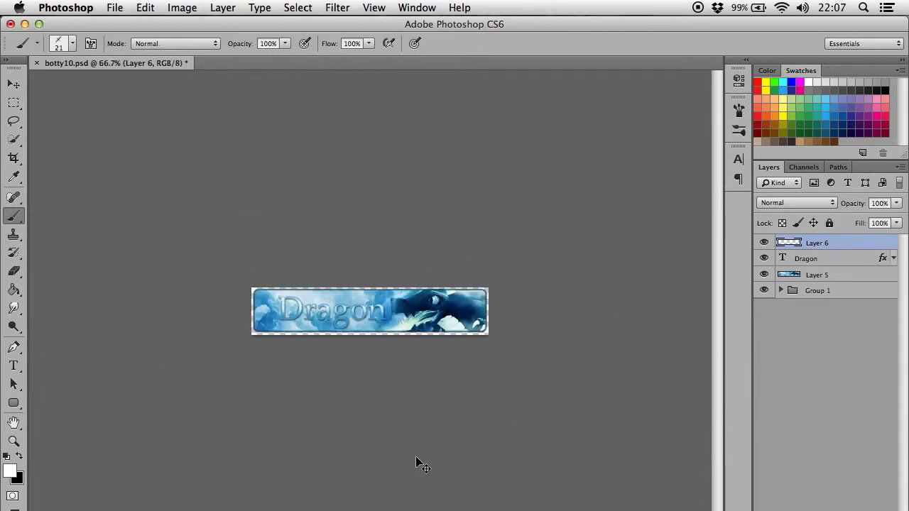
pyautogui.press('super+plus')
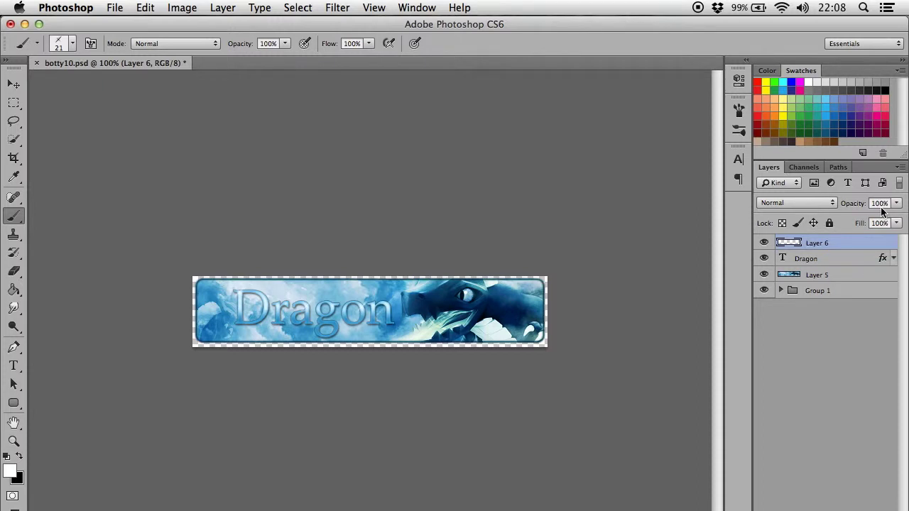
pyautogui.click(806, 202)
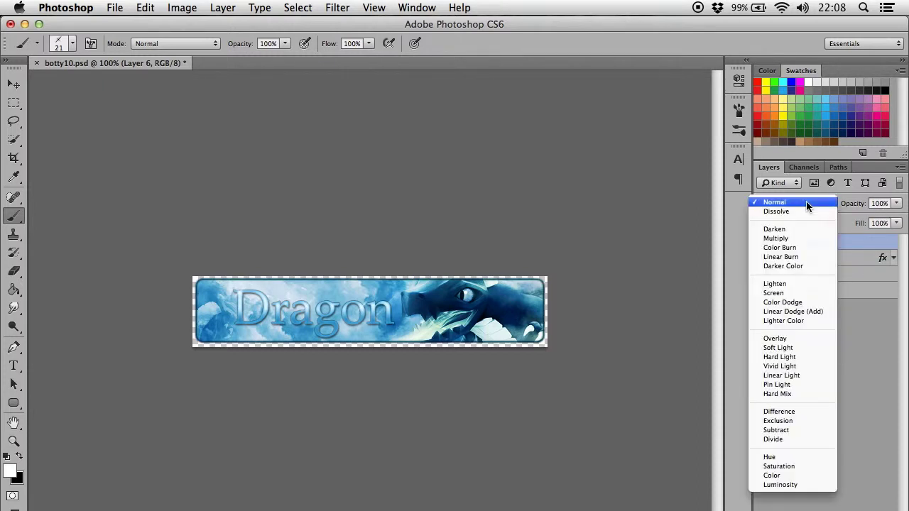
pyautogui.click(787, 339)
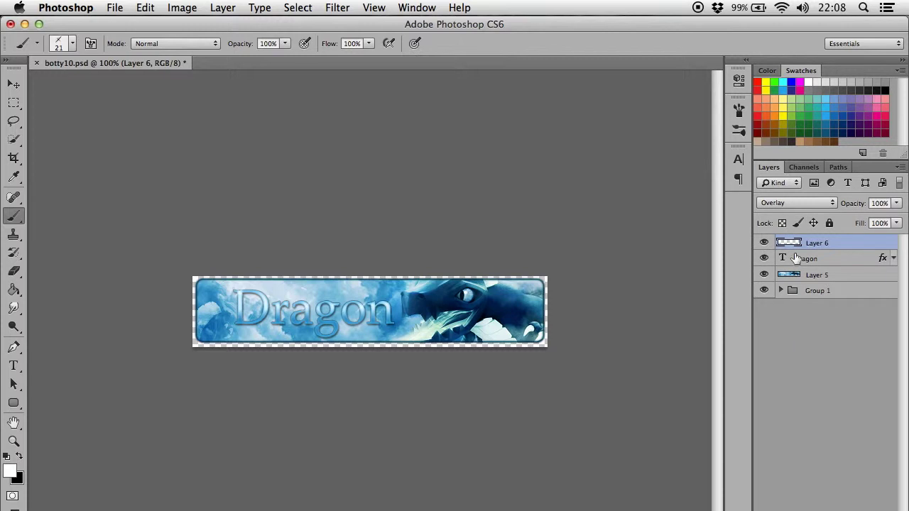
pyautogui.click(790, 203)
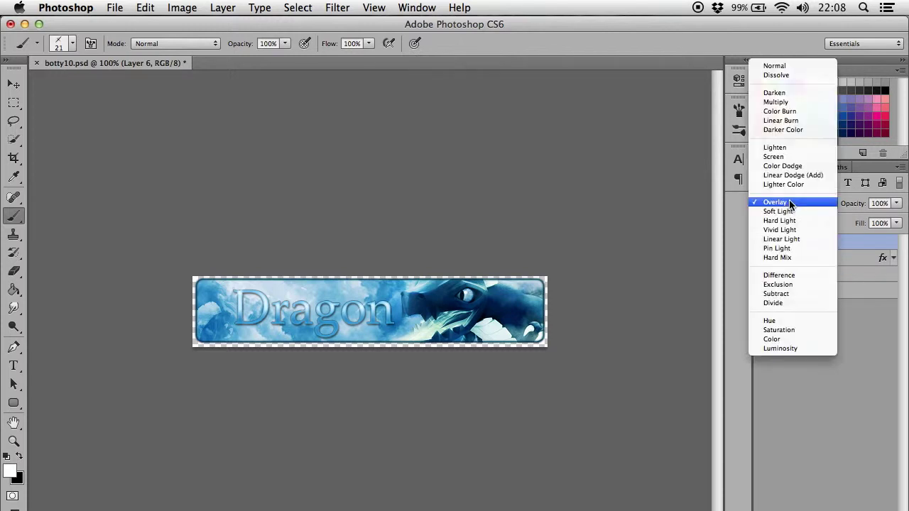
pyautogui.click(780, 66)
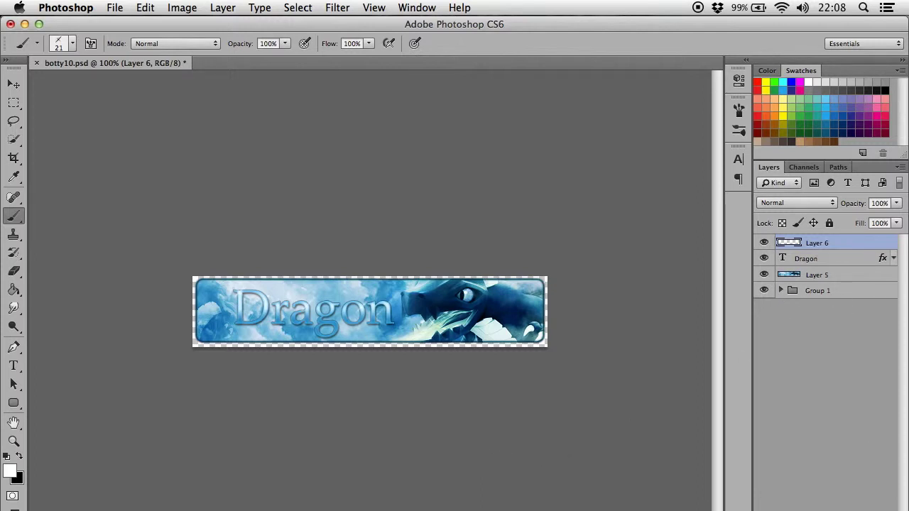
# Step: Delete the empty Layer 6 and clear the layer style from the "Dragon" text layer
pyautogui.moveTo(817, 243); pyautogui.dragTo(883, 153)
pyautogui.rightClick(870, 245)
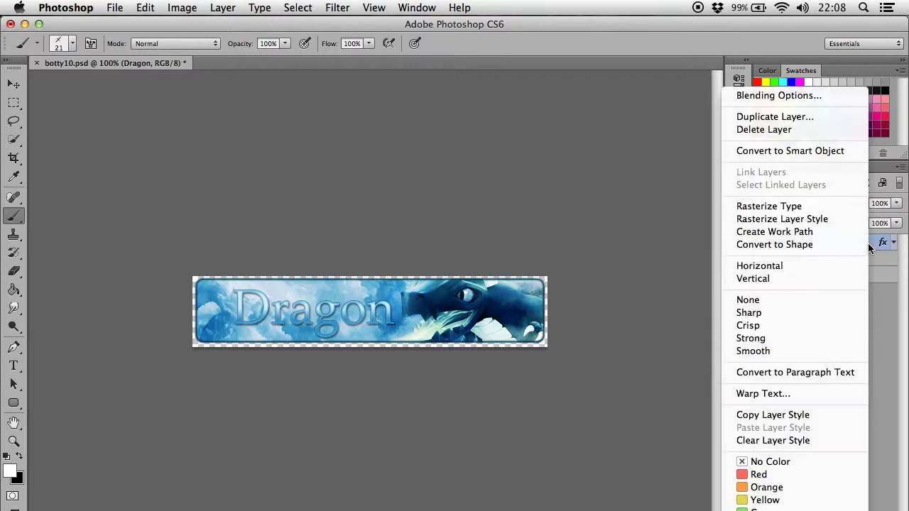
pyautogui.click(797, 440)
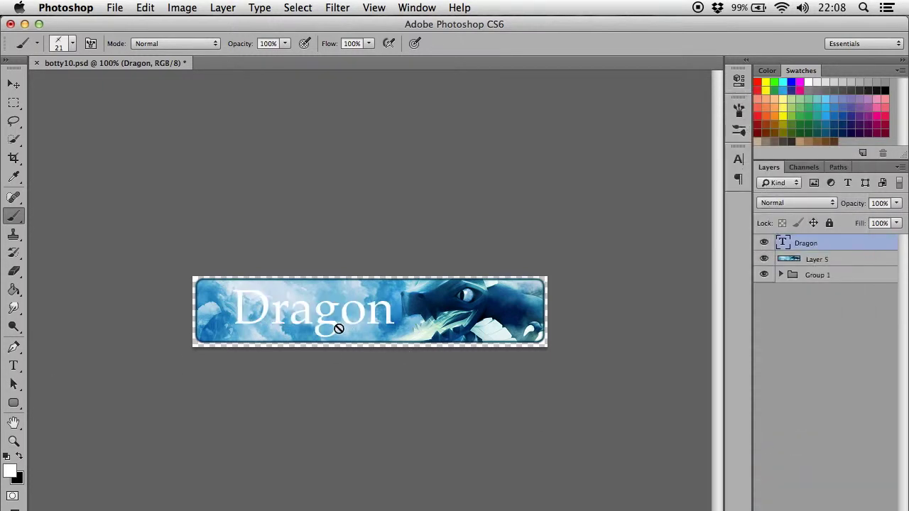
# Step: Lower the opacity of the "Dragon" text layer to 39% and raise it again partway
pyautogui.click(14, 86)
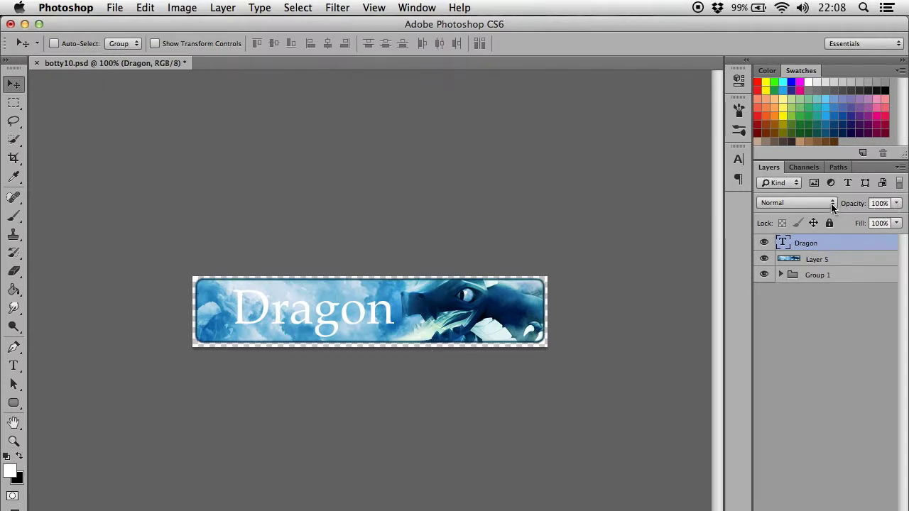
pyautogui.moveTo(896, 203); pyautogui.dragTo(851, 219)
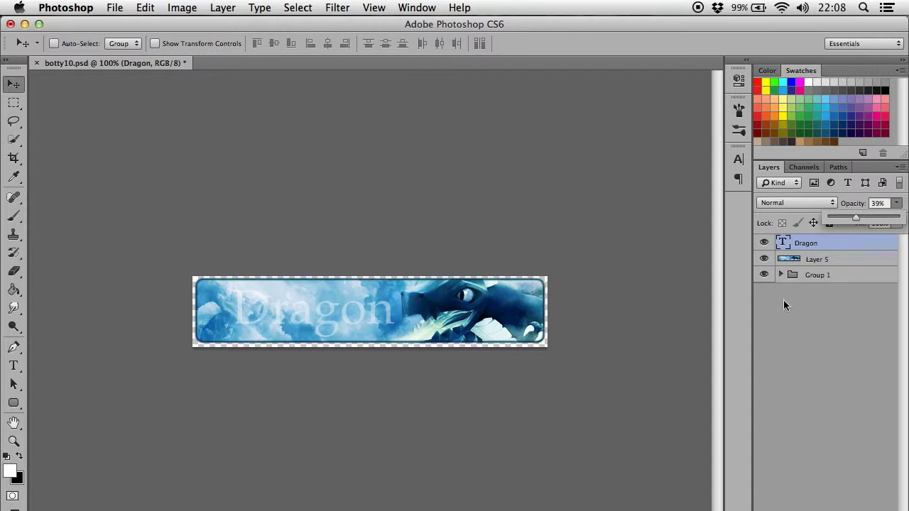
pyautogui.moveTo(856, 219); pyautogui.dragTo(869, 216)
# Step: Add a new layer between the "Dragon" text and Layer 5 and fill it with black
pyautogui.click(839, 263)
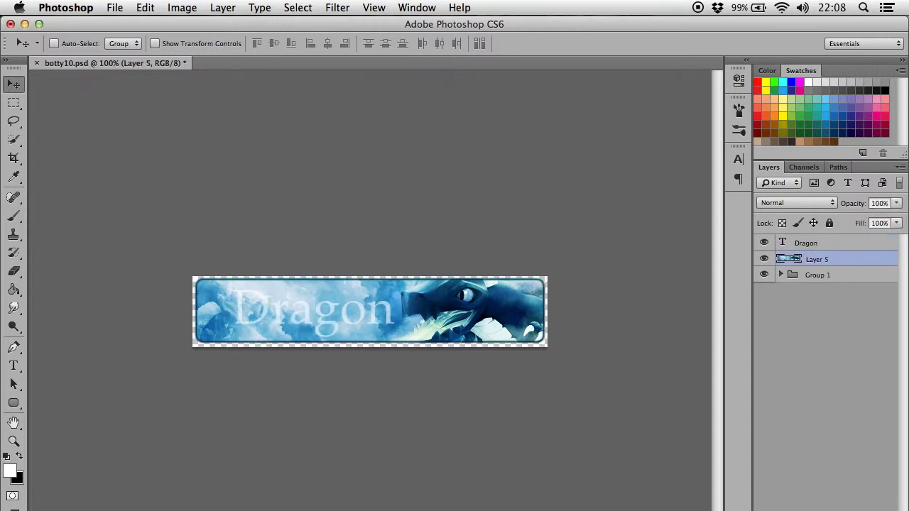
pyautogui.click(832, 492)
pyautogui.press('g')
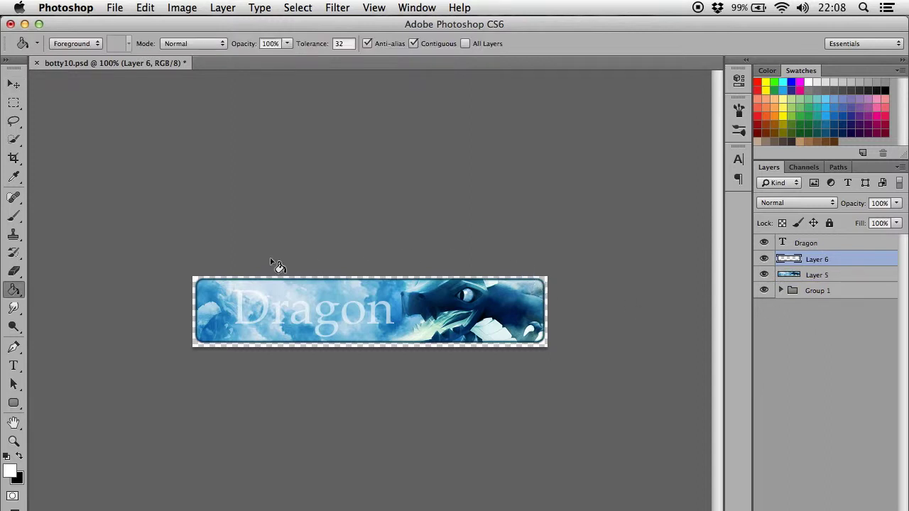
pyautogui.press('x')
pyautogui.click(290, 321)
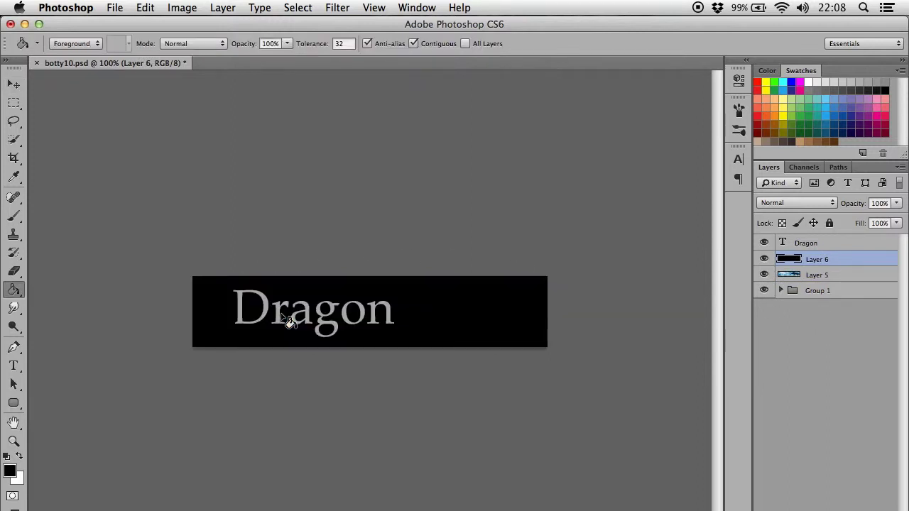
# Step: Try the "Dragon" text over the black layer at 100%, 29% and 18% opacity, and return it to 100%
pyautogui.click(896, 203)
pyautogui.moveTo(871, 217); pyautogui.dragTo(902, 217)
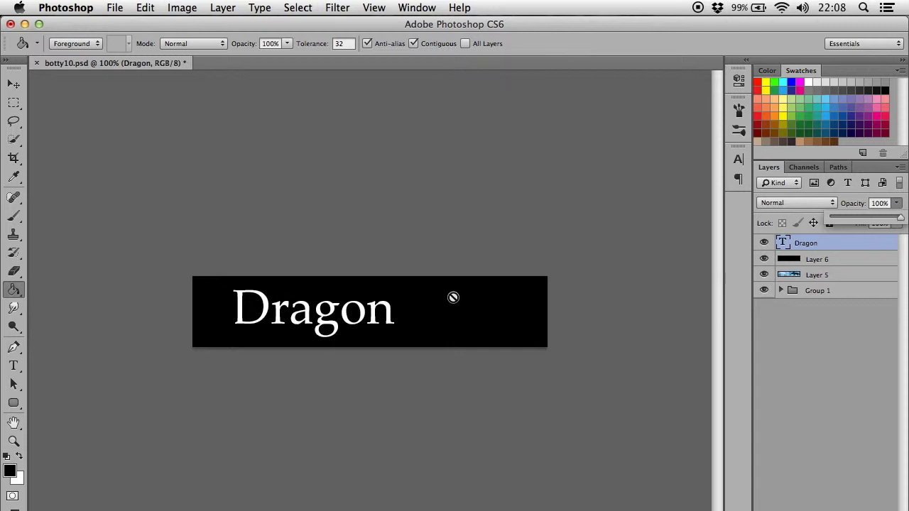
pyautogui.click(898, 219)
pyautogui.moveTo(899, 220); pyautogui.dragTo(849, 220)
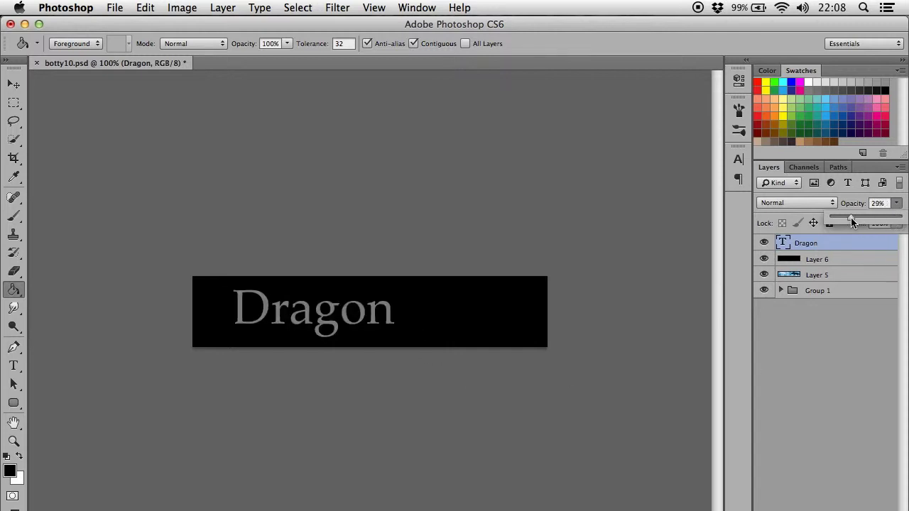
pyautogui.moveTo(849, 221); pyautogui.dragTo(845, 224)
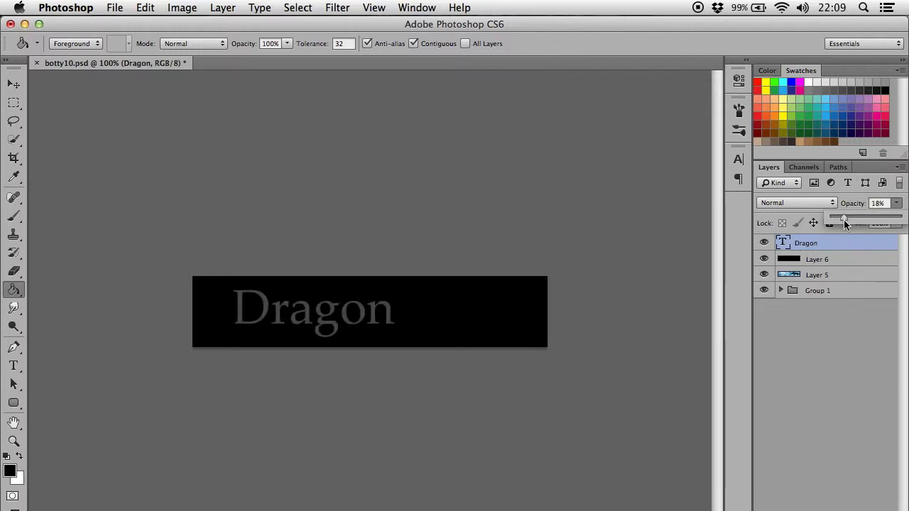
pyautogui.moveTo(848, 219); pyautogui.dragTo(901, 219)
pyautogui.click(873, 324)
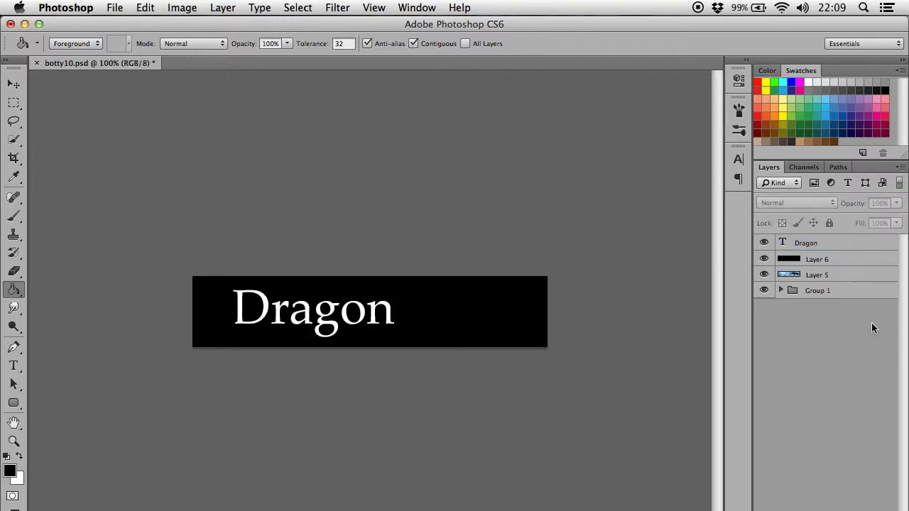
# Step: Hide and delete the black-filled Layer 6, and switch back to the Move tool
pyautogui.click(765, 260)
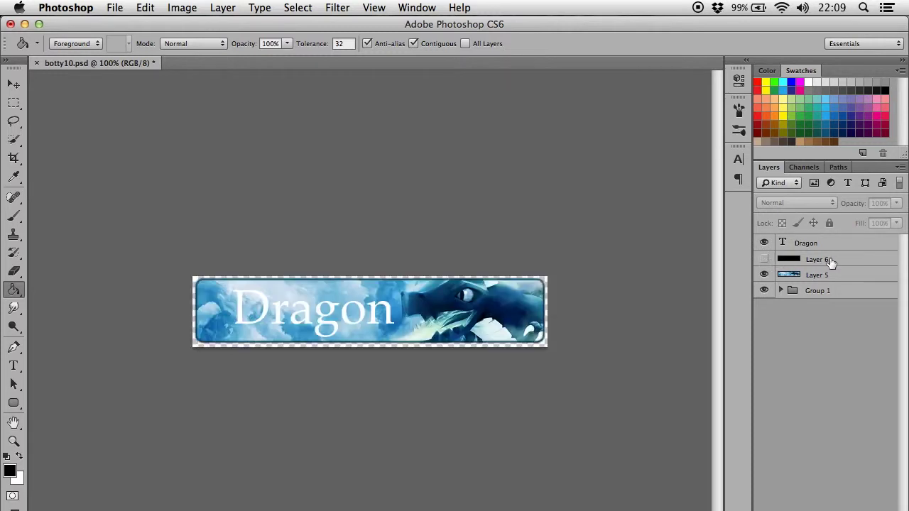
pyautogui.click(831, 260)
pyautogui.press('BackSpace')
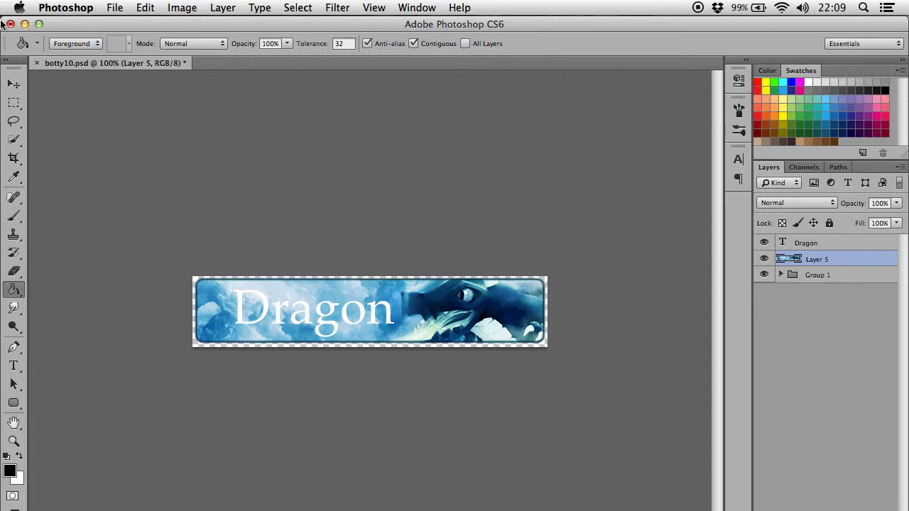
pyautogui.click(14, 85)
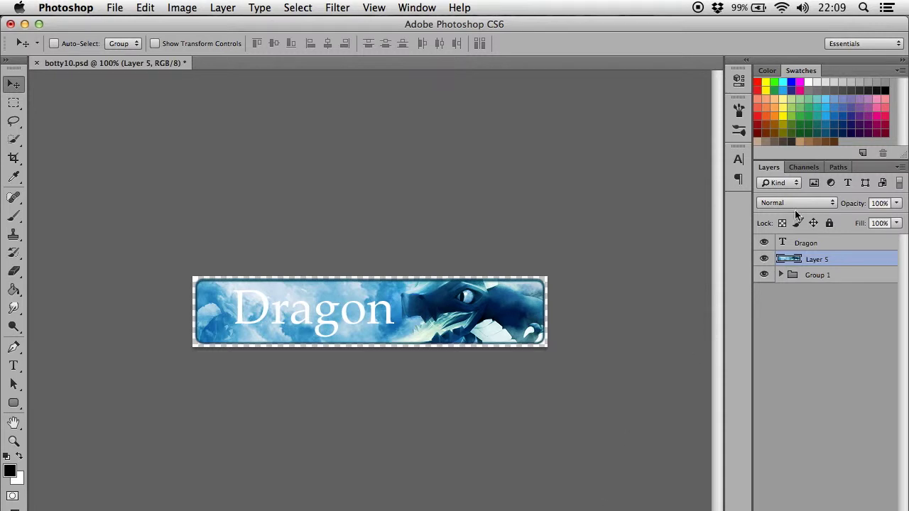
# Step: Duplicate the "Dragon" text layer and place the copy directly beneath the original
pyautogui.click(836, 244)
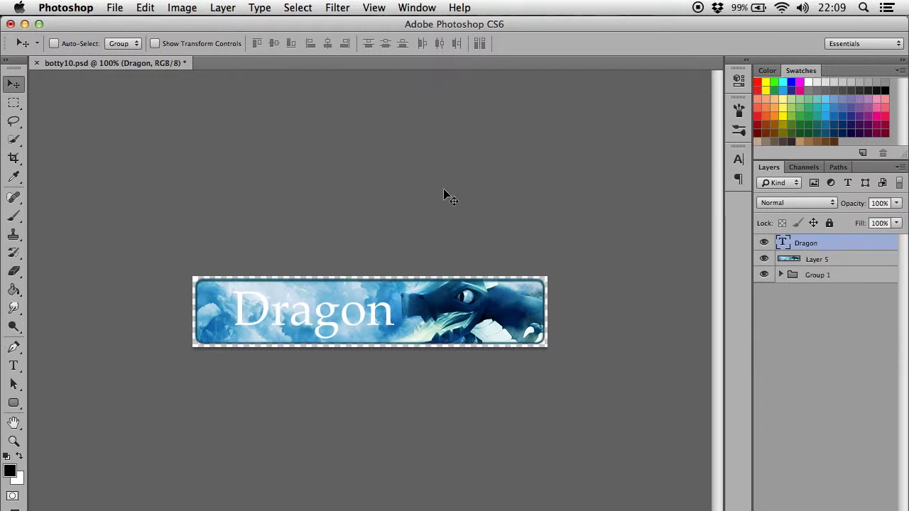
pyautogui.rightClick(818, 246)
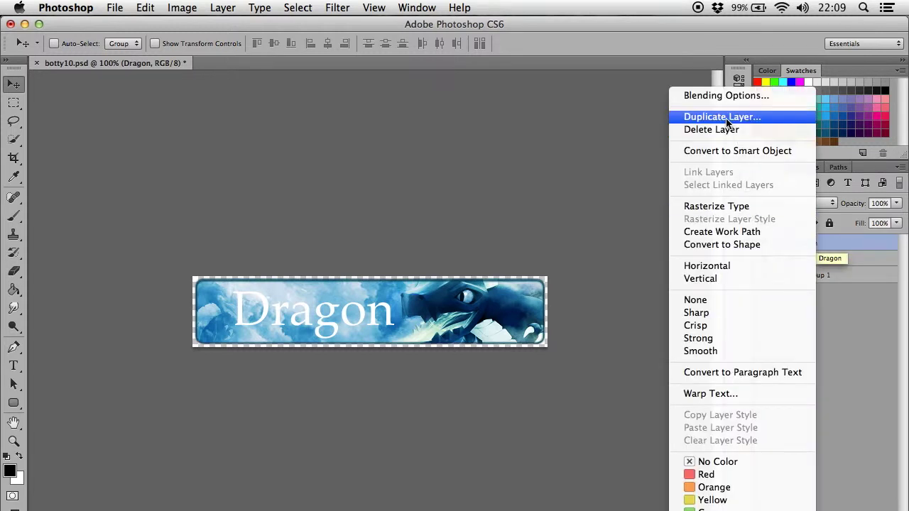
pyautogui.click(870, 354)
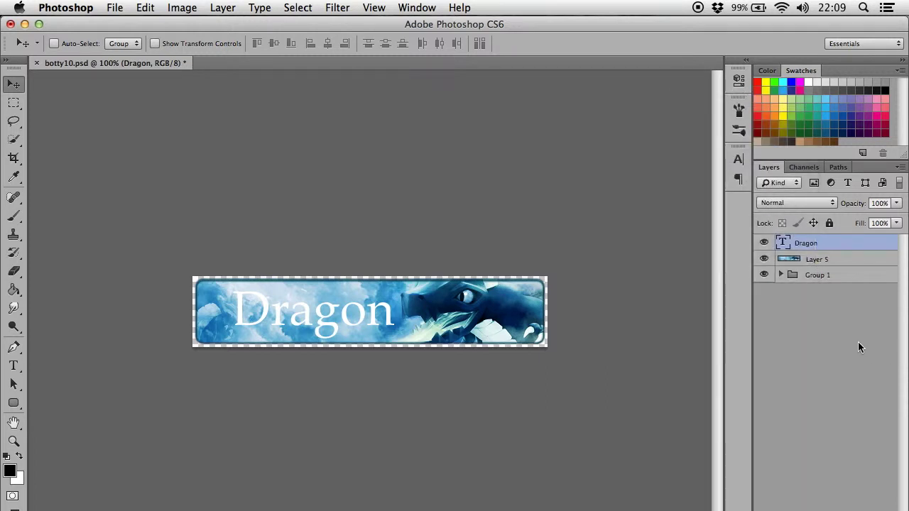
pyautogui.press('super+j')
pyautogui.moveTo(806, 260)
pyautogui.mouseDown()
pyautogui.moveTo(809, 239)
pyautogui.moveTo(815, 251)
pyautogui.mouseUp()
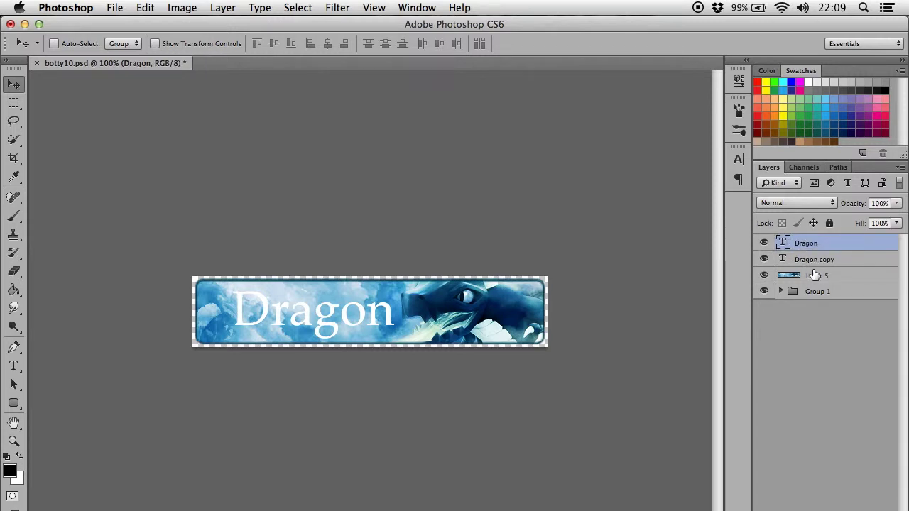
# Step: Rasterize the "Dragon copy" text layer and apply a Motion Blur with an angle of 0° and a distance of 54 pixels
pyautogui.click(815, 262)
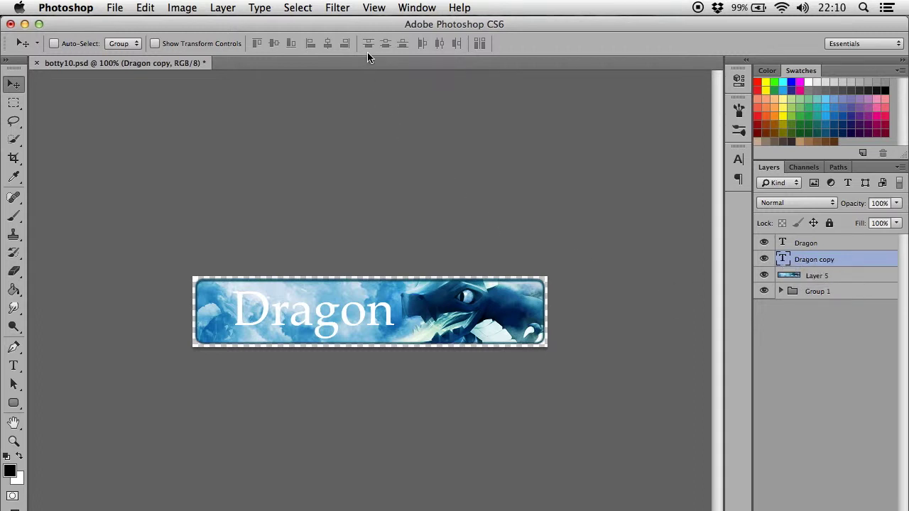
pyautogui.click(337, 8)
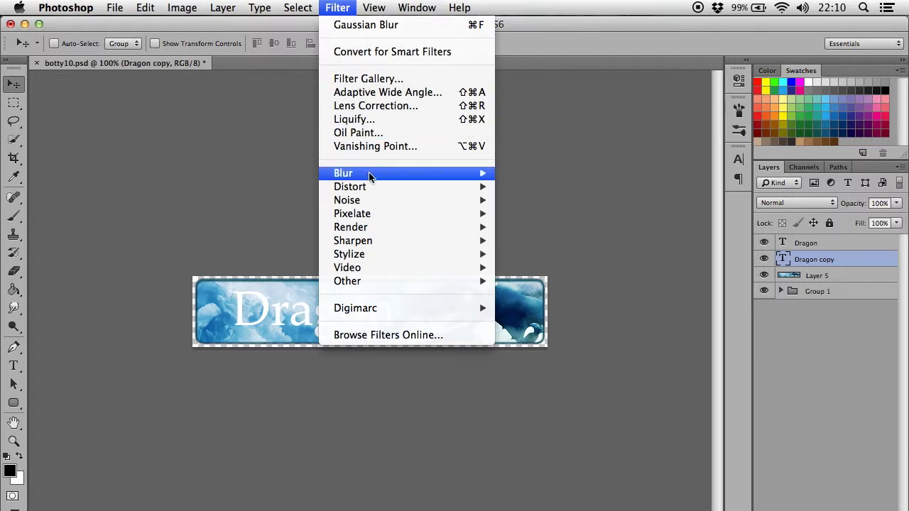
pyautogui.moveTo(371, 175)
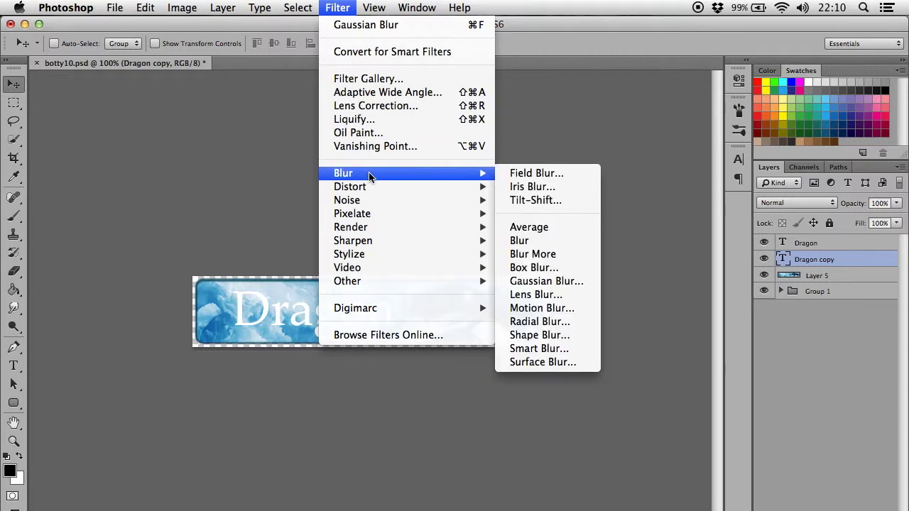
pyautogui.click(545, 308)
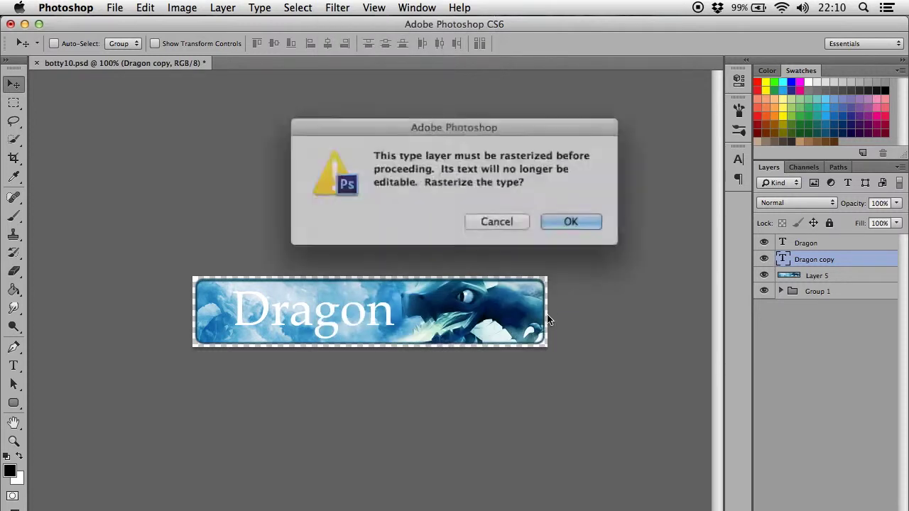
pyautogui.click(561, 219)
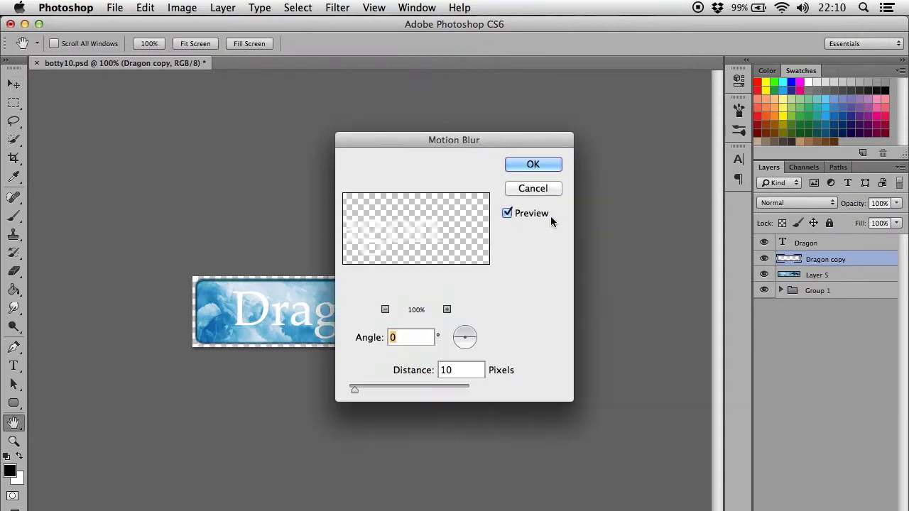
pyautogui.moveTo(458, 143); pyautogui.dragTo(559, 137)
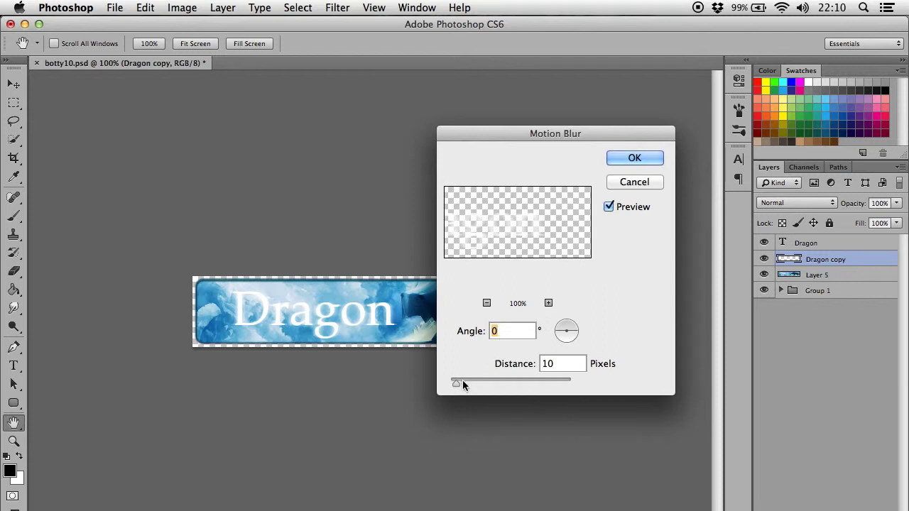
pyautogui.moveTo(457, 384); pyautogui.dragTo(483, 383)
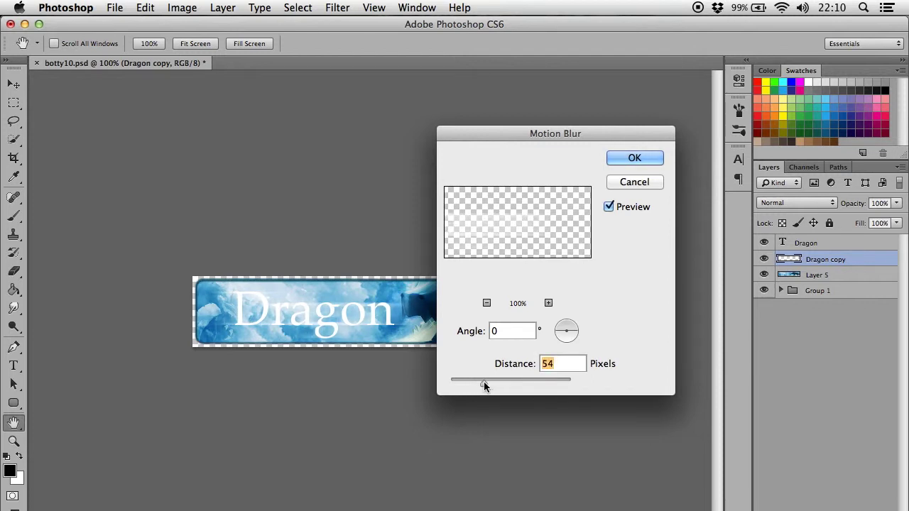
pyautogui.click(626, 159)
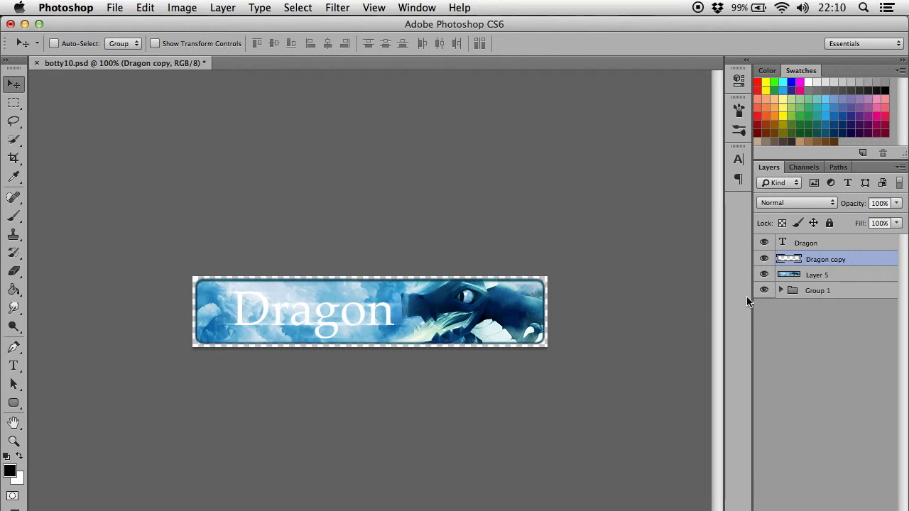
# Step: Make the original "Dragon" text layer above the blurred copy the active layer
pyautogui.click(831, 246)
pyautogui.rightClick(415, 431)
pyautogui.press('Escape')
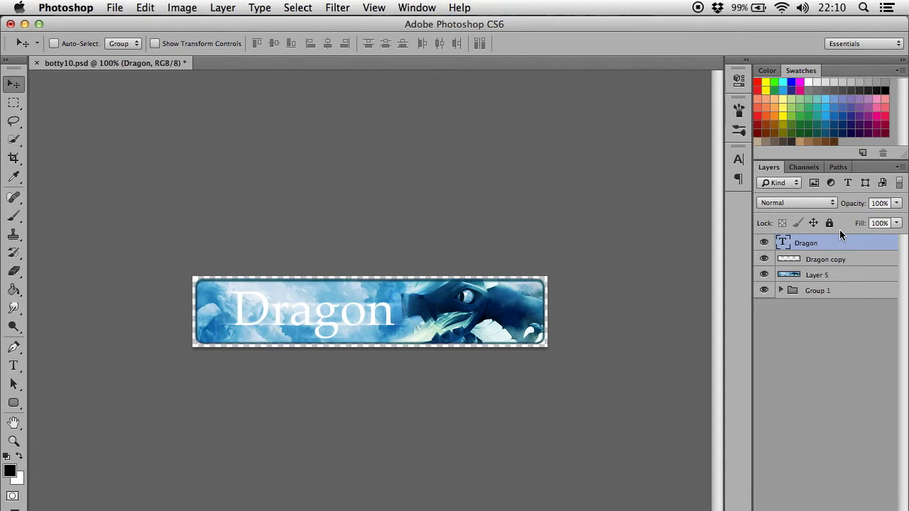